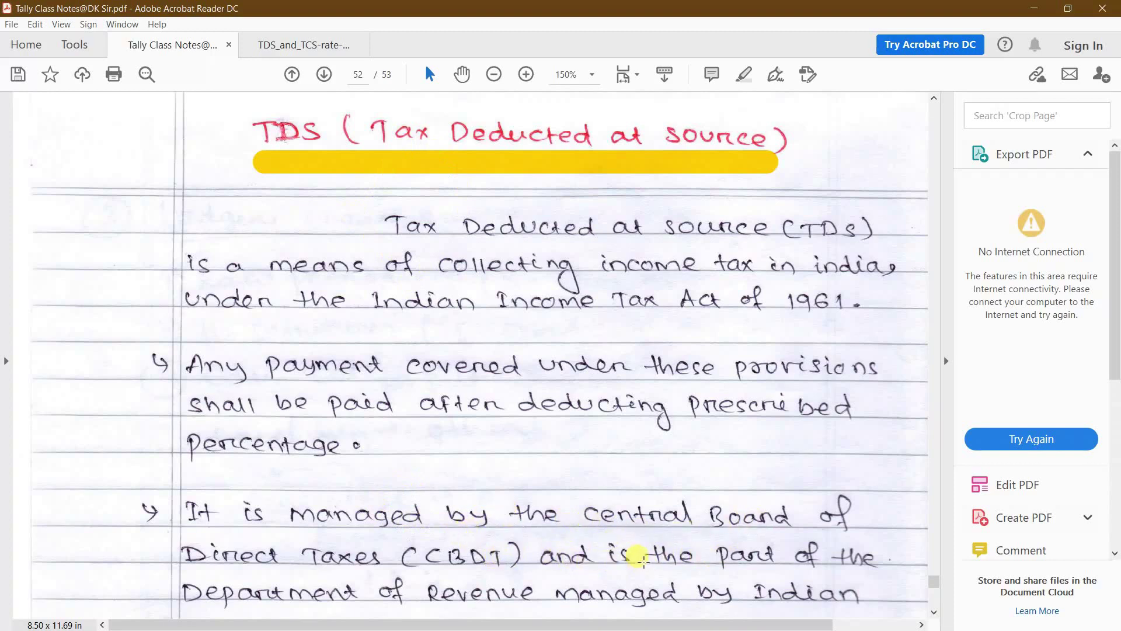
Step: Read the class notes' introduction to TDS and the list of income sources subject to it
scroll(707, 506, "down", 5)
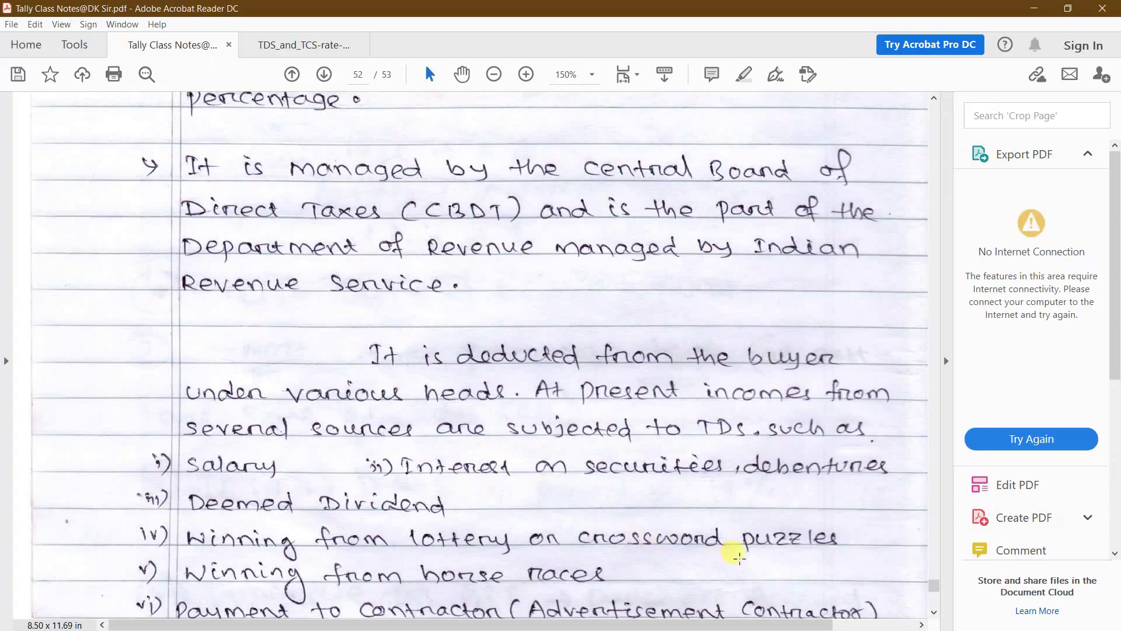
scroll(730, 558, "down", 1)
scroll(684, 555, "down", 2)
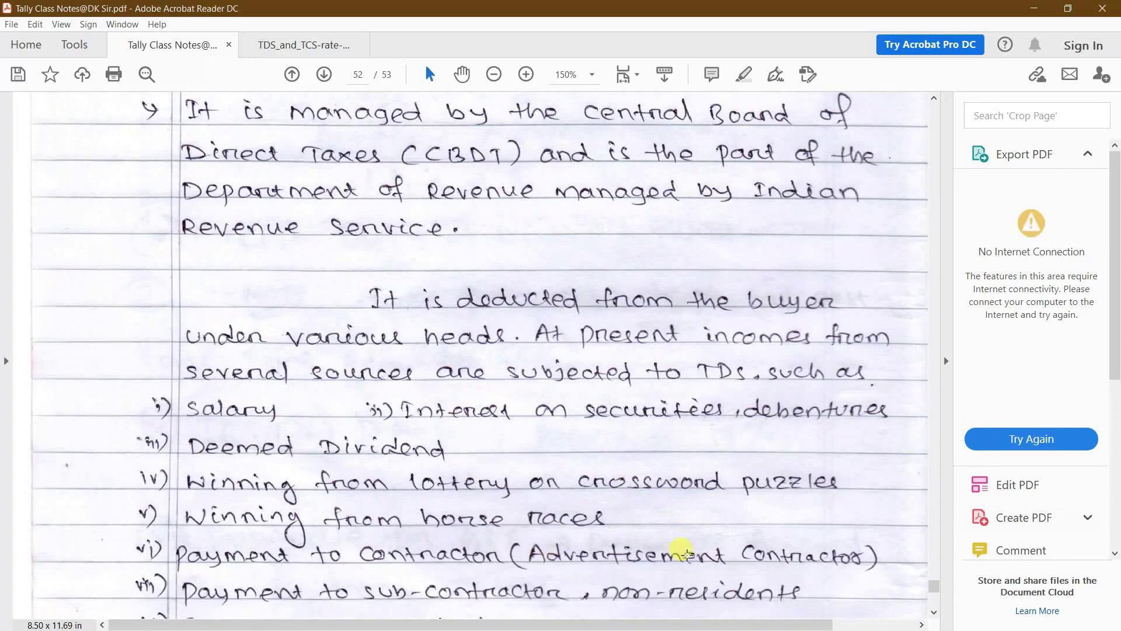
scroll(639, 537, "down", 1)
scroll(633, 535, "down", 3)
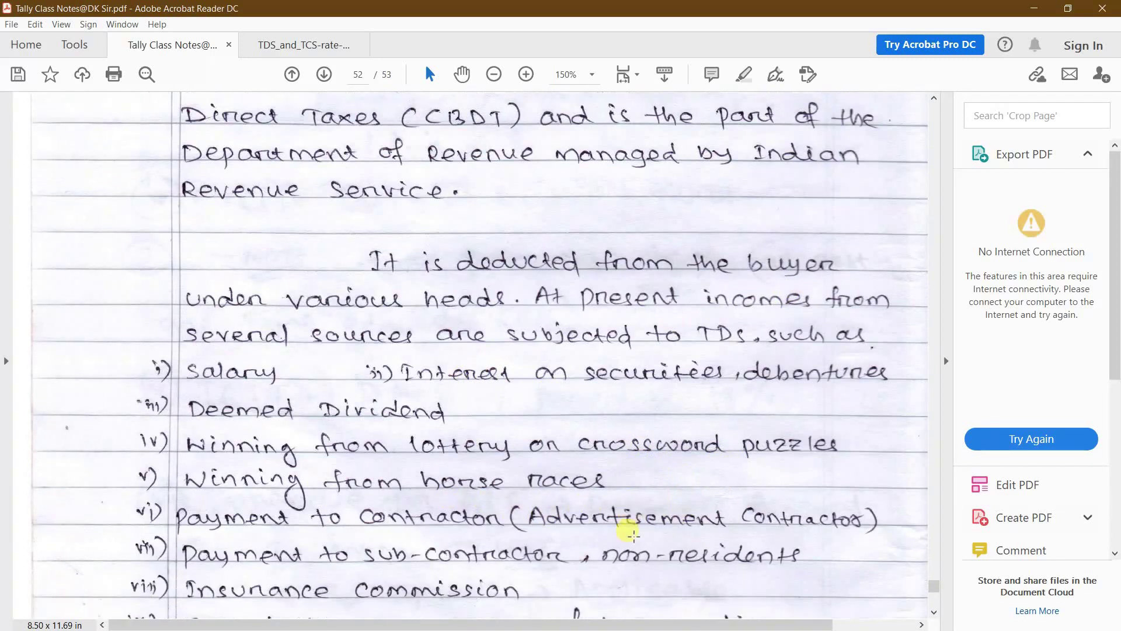
scroll(634, 535, "down", 1)
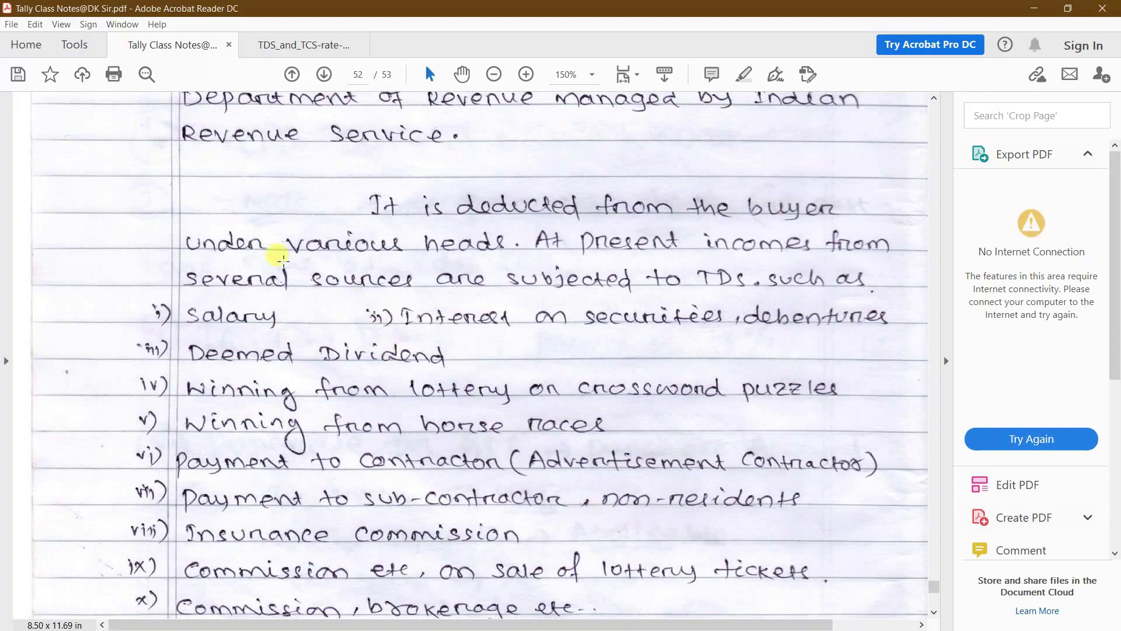
Step: Examine the sections, thresholds and rates in the TDS & TCS rate chart, and view the TDS practical example in Word
left_click(293, 48)
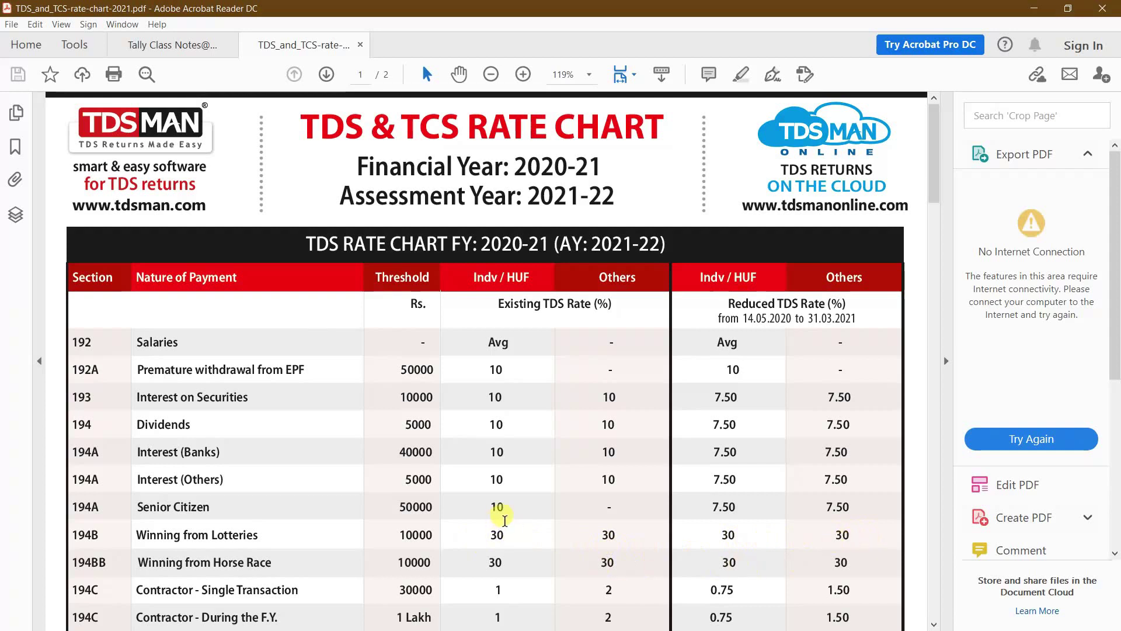
scroll(500, 512, "down", 3)
scroll(355, 434, "down", 3)
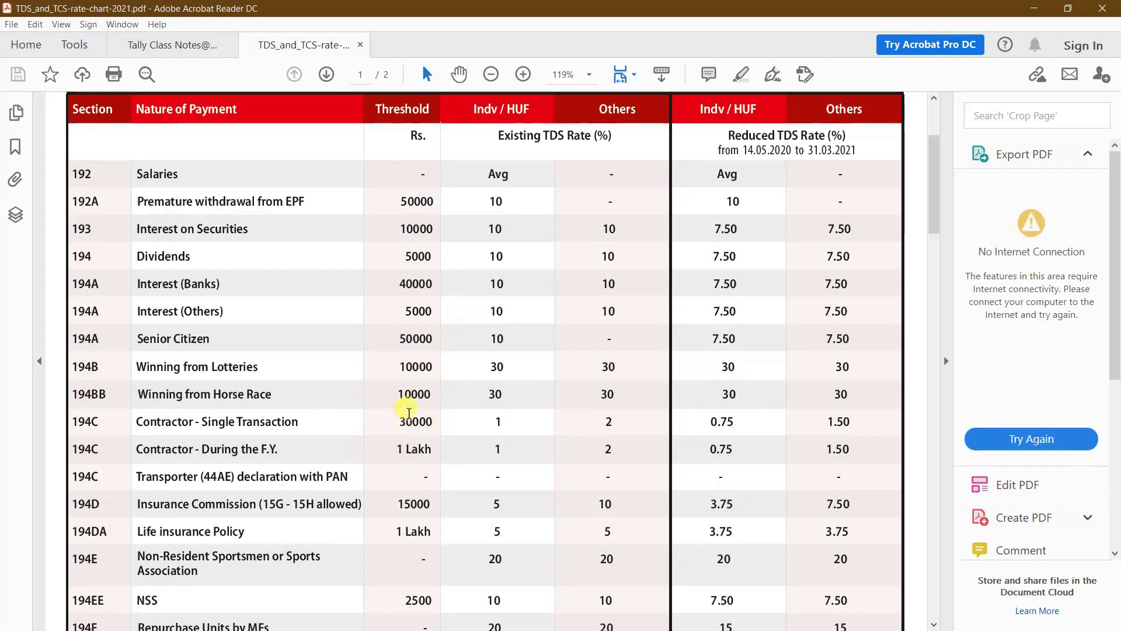
scroll(412, 400, "down", 2)
scroll(415, 406, "down", 3)
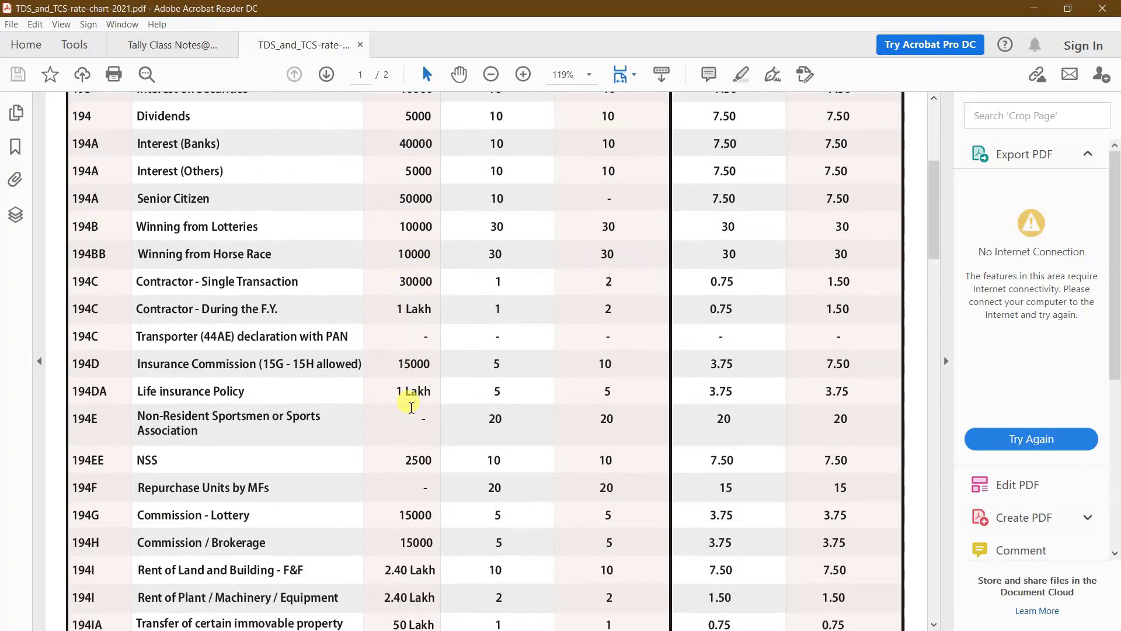
scroll(411, 407, "down", 7)
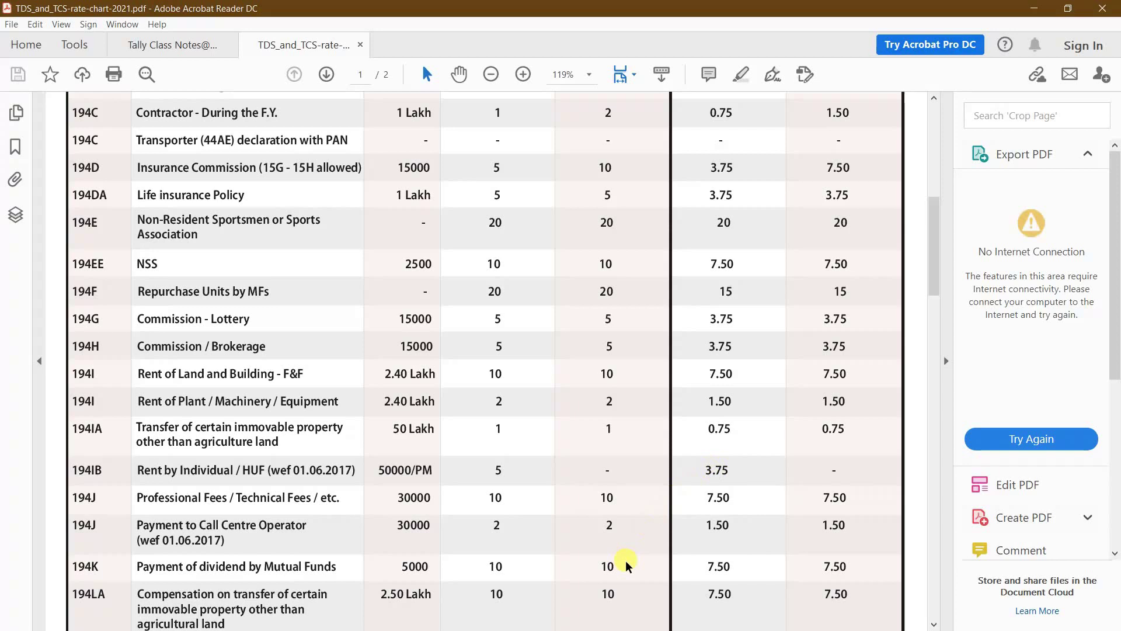
key("alt+Tab")
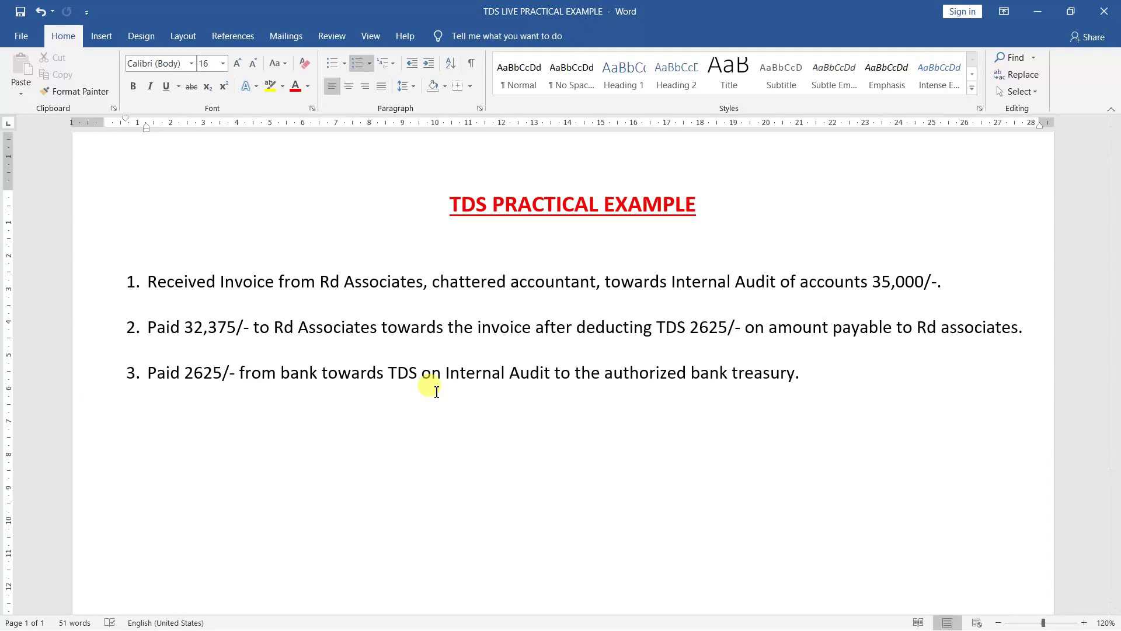
Step: Switch to TallyPrime and start creating a new company named Rd Computer
key("alt+Tab")
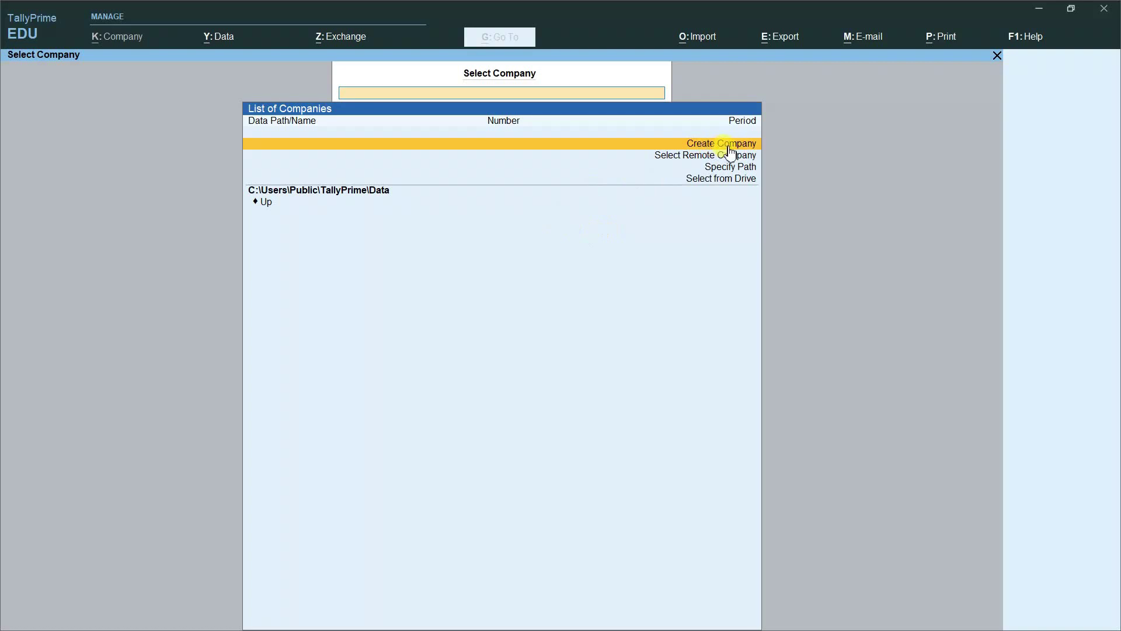
left_click(748, 151)
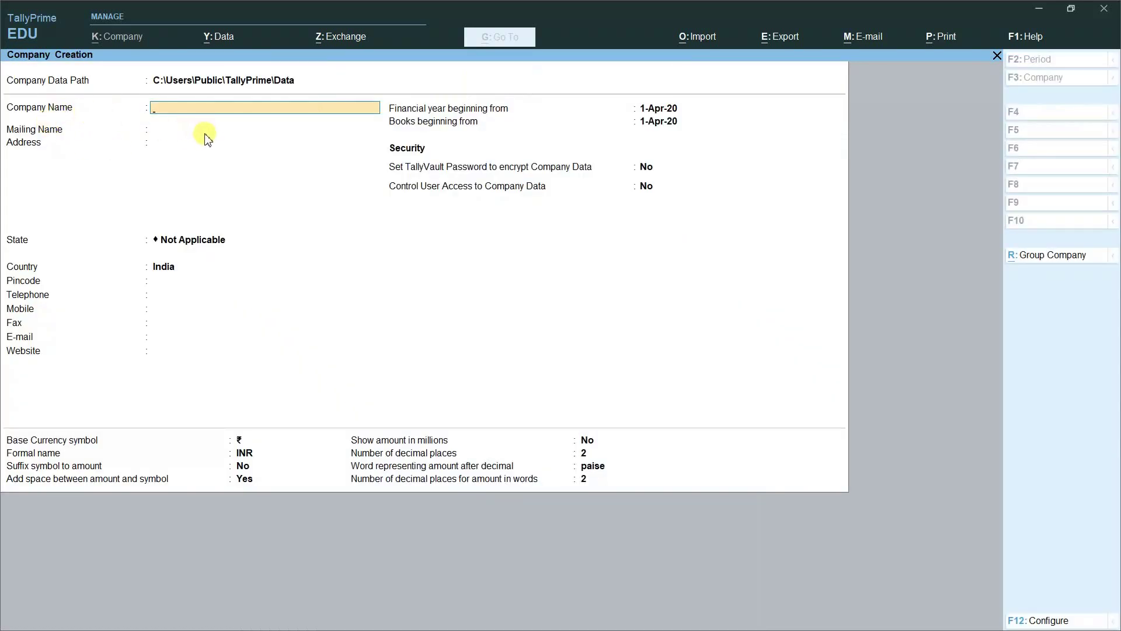
type("Rd computer")
key("Return")
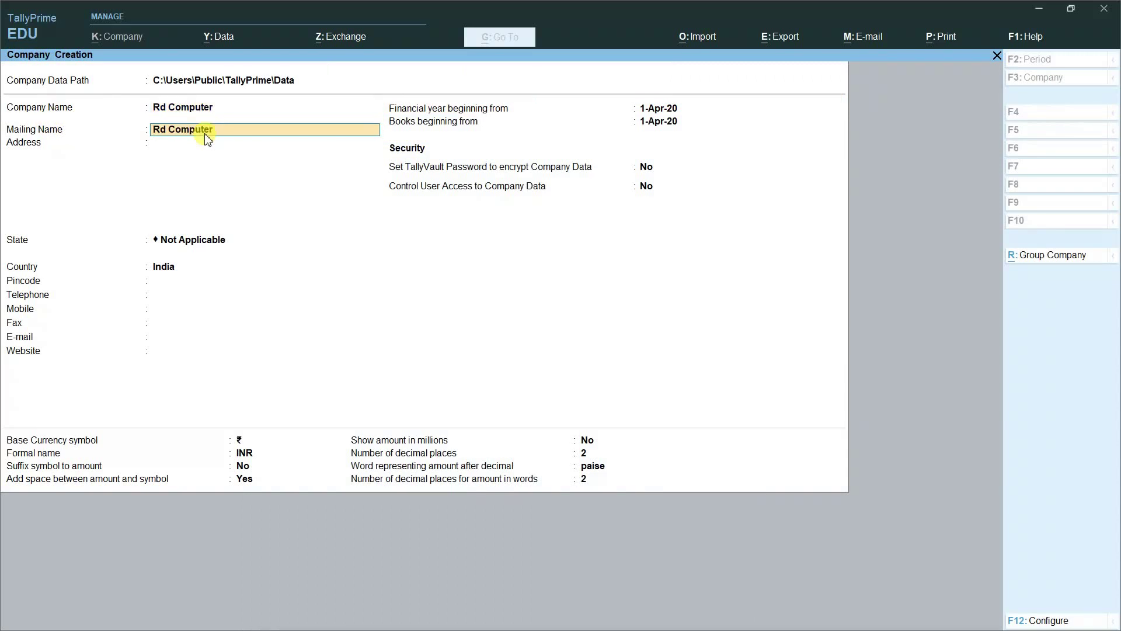
Step: Keep the mailing name, enter the company's address, the state Odisha and the postal code, and save the new company
key("Return")
type("Nuapada")
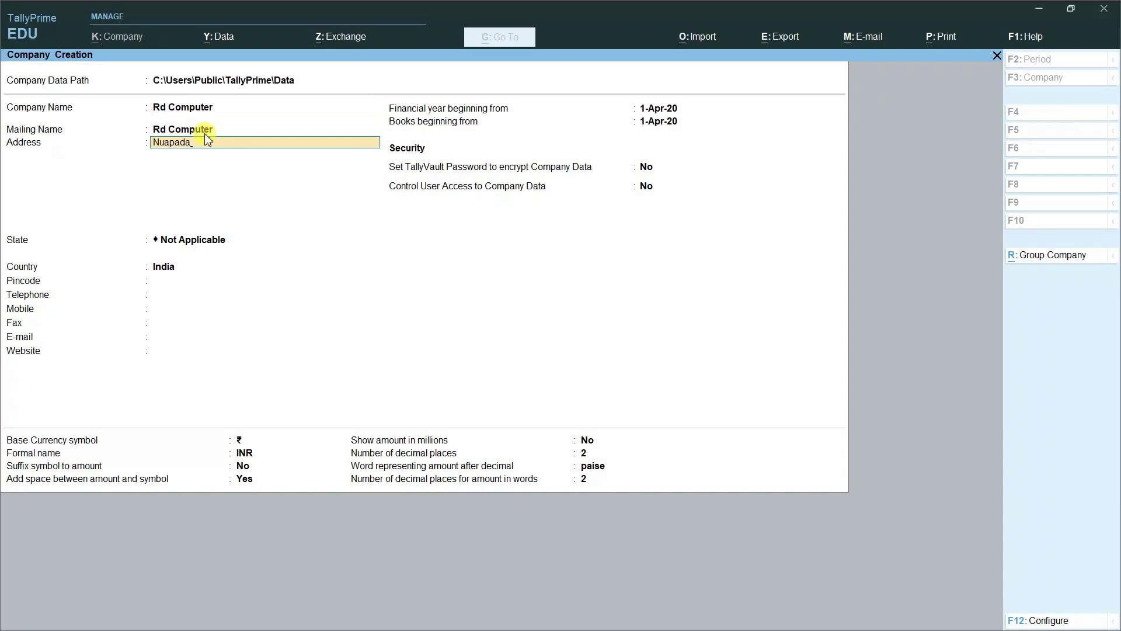
key("Return")
key("Return")
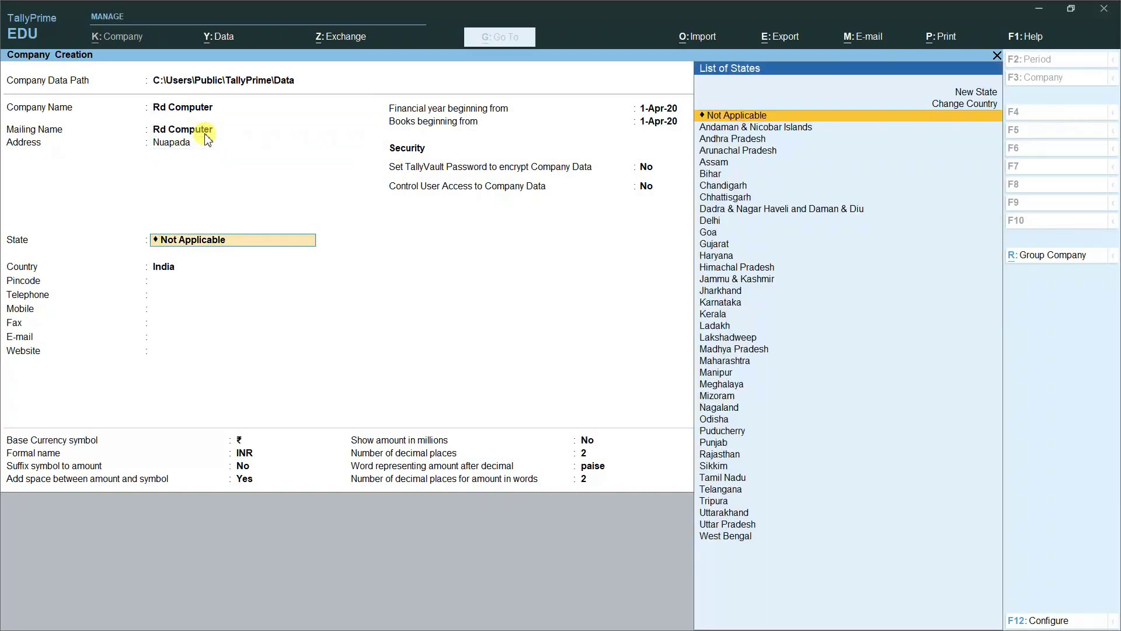
type("O")
key("Return")
type("766105")
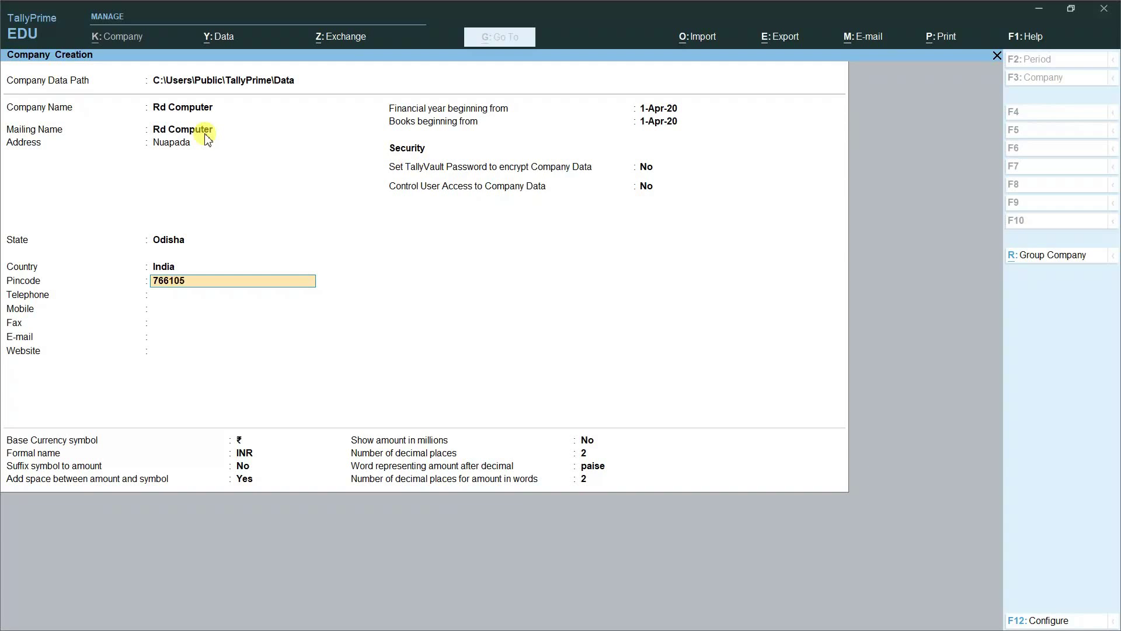
key("Return")
key("Return")
key("Return")
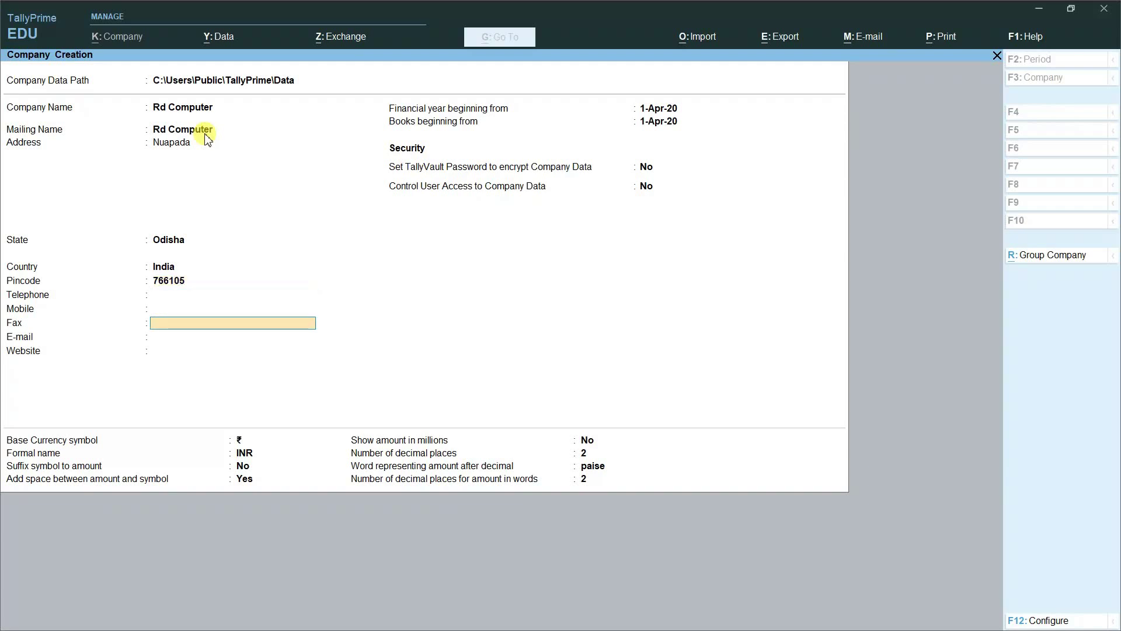
key("ctrl")
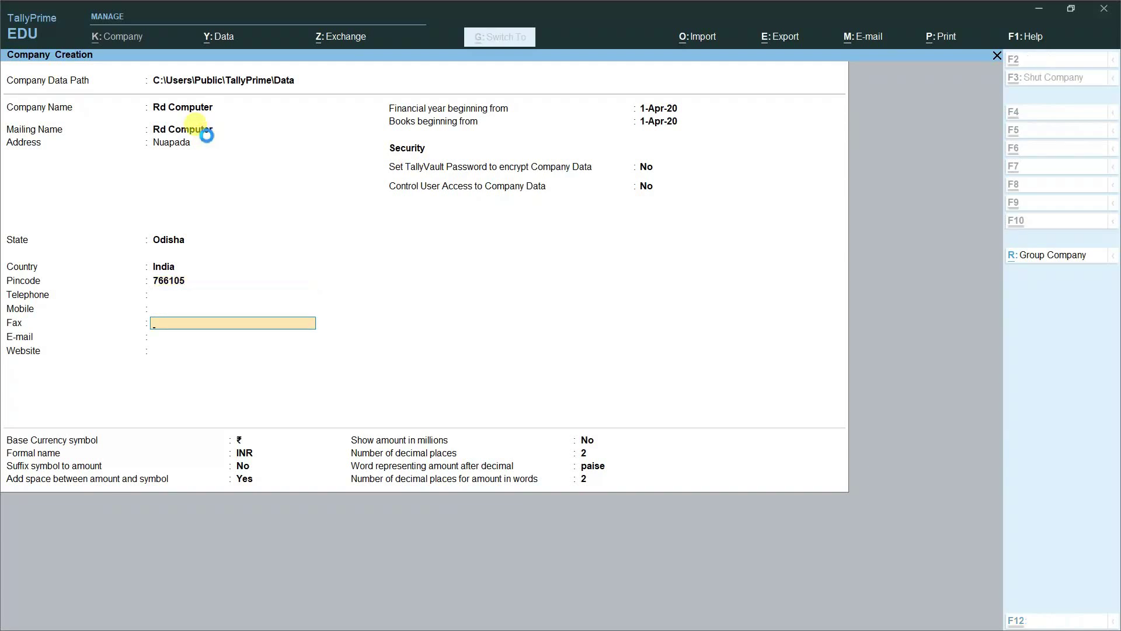
key("ctrl+a")
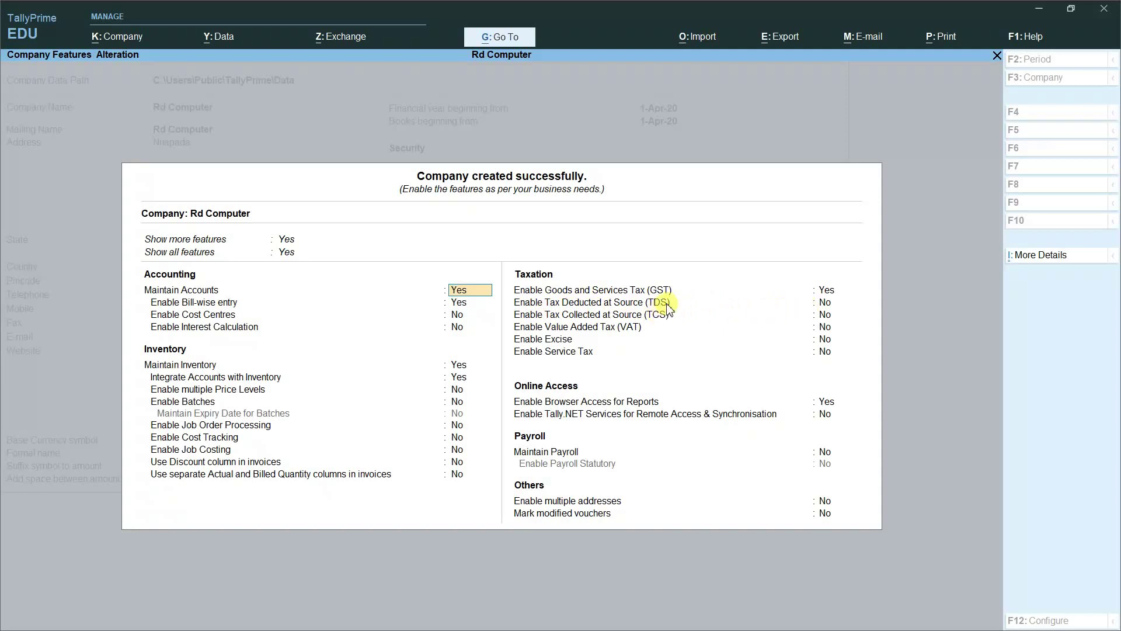
Step: Turn off Goods and Services Tax and enable Tax Deducted at Source in the company features
left_click(828, 303)
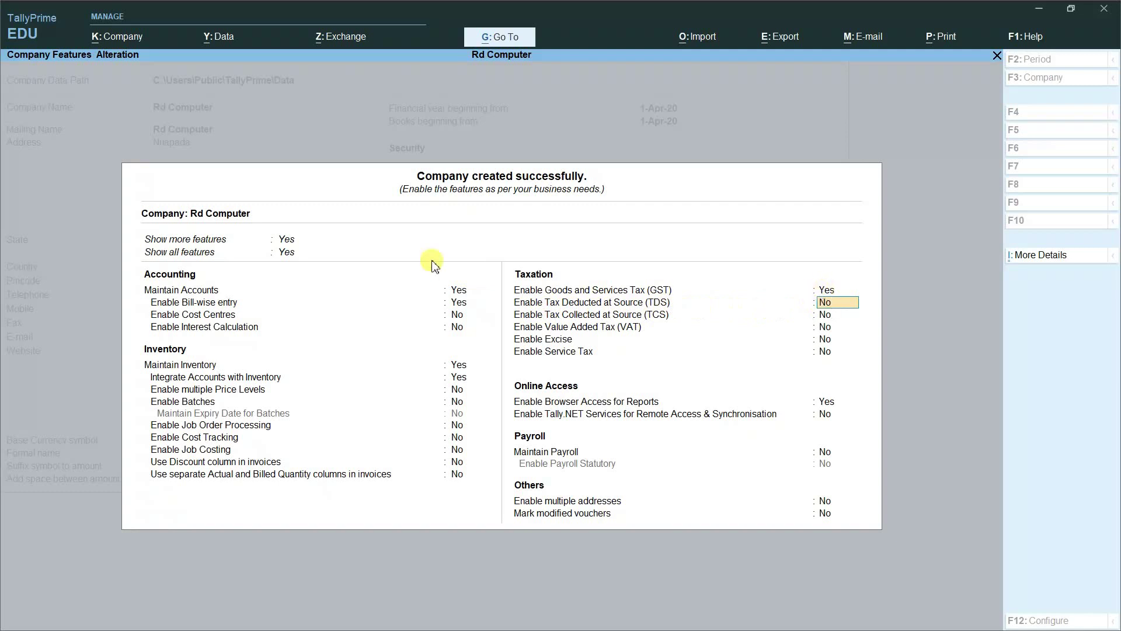
left_click(832, 291)
type("n")
left_click(831, 306)
type("y")
key("Return")
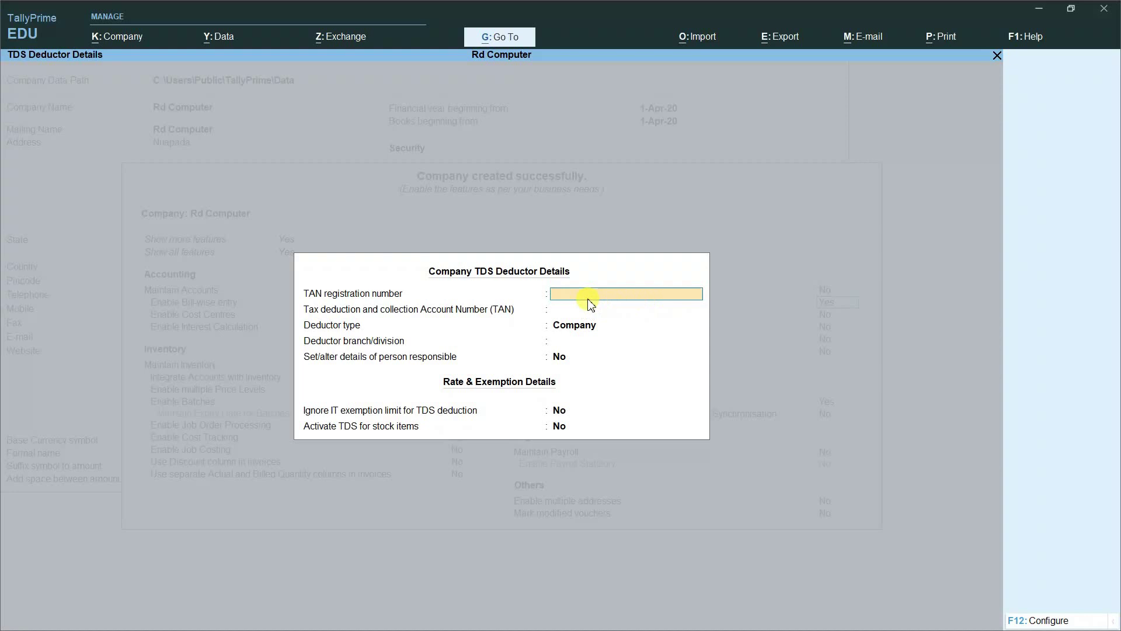
Step: Enter the TAN registration number, the tax deduction and collection account number, the deductor type Company and the deductor's branch
type("AAAA12345Q")
key("Return")
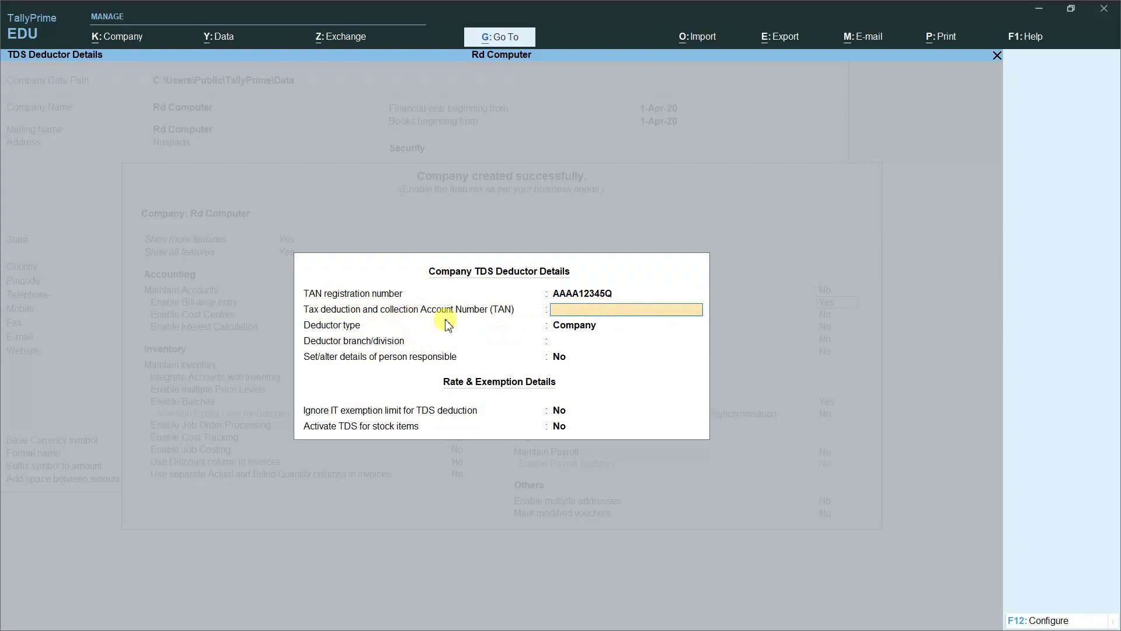
type("AAAA12345B")
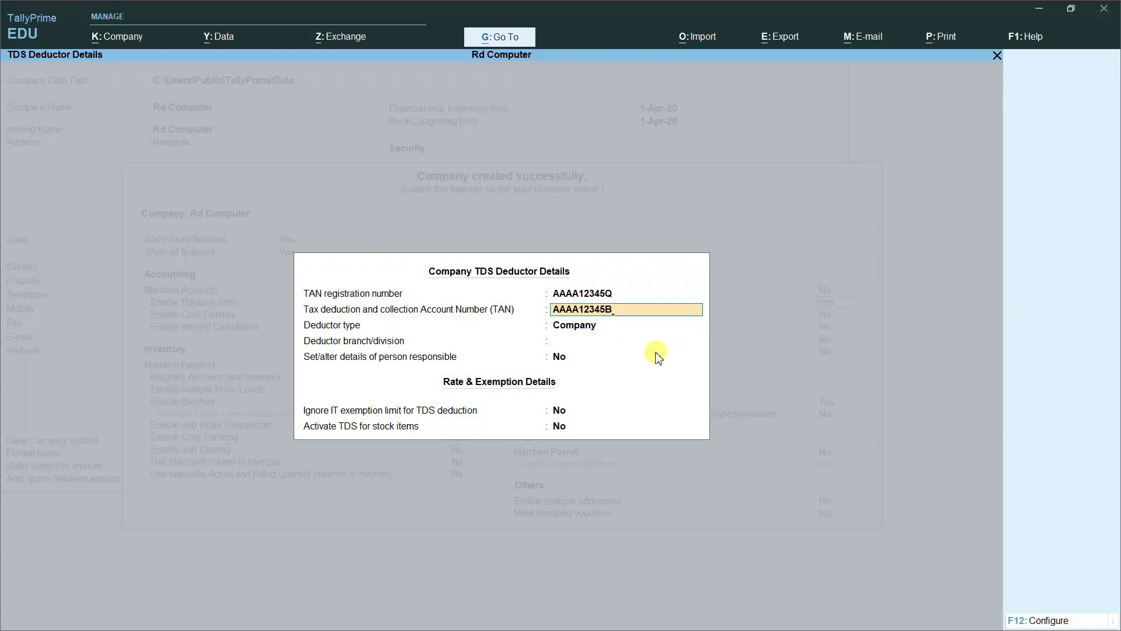
key("Return")
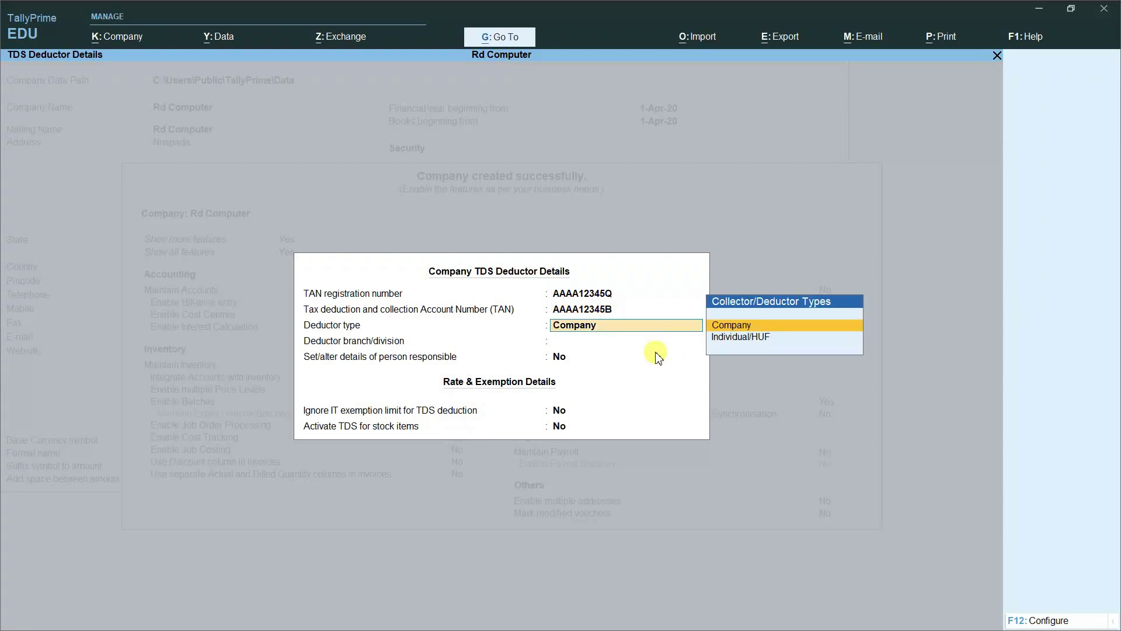
key("Return")
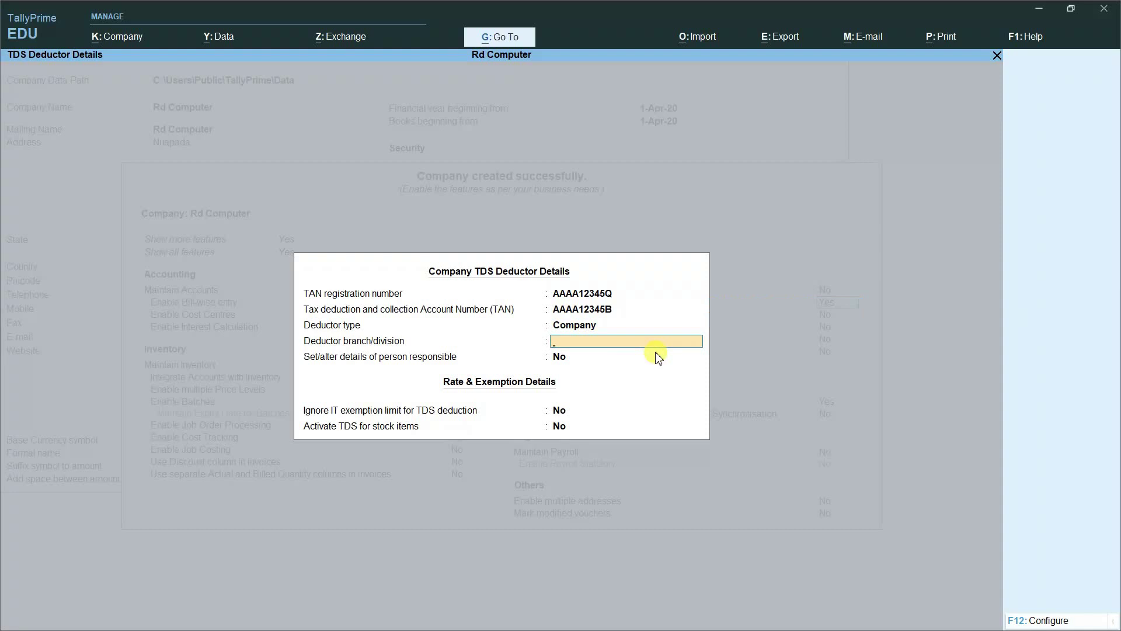
type("Nuapada")
key("Return")
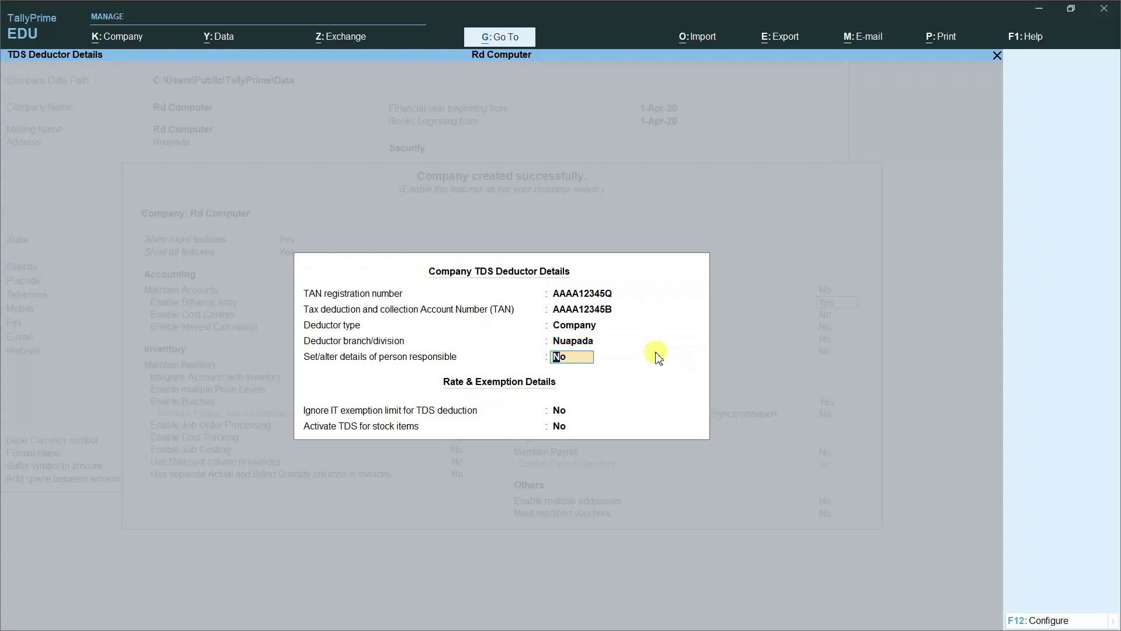
Step: Keep the responsible person, IT exemption limit and stock item options at No, and save the TDS details and company features
key("Return")
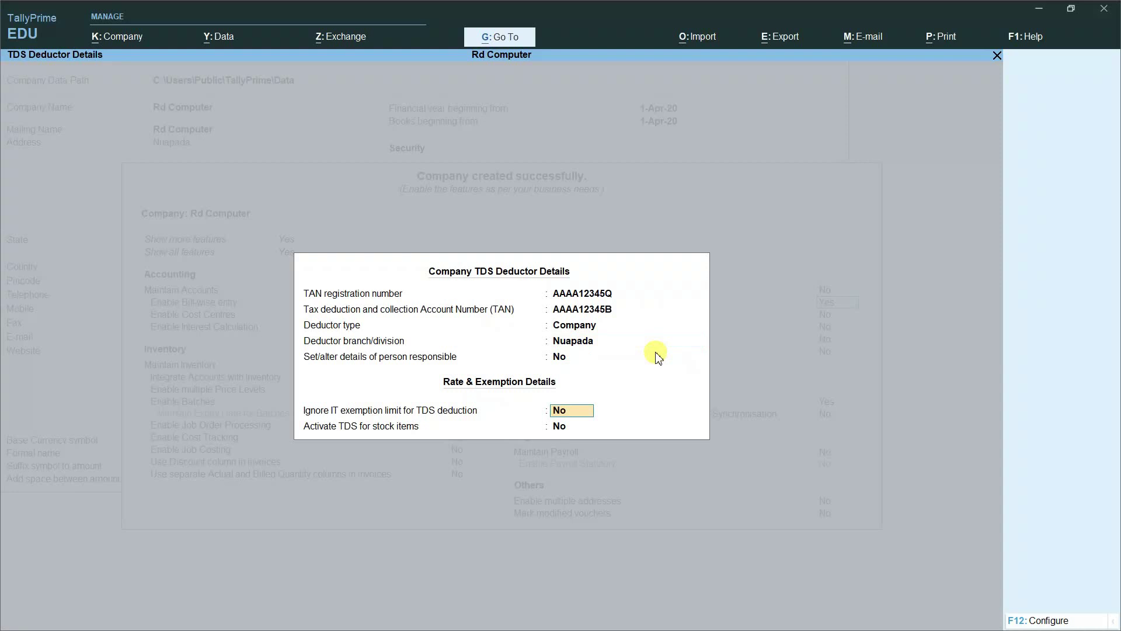
key("Return")
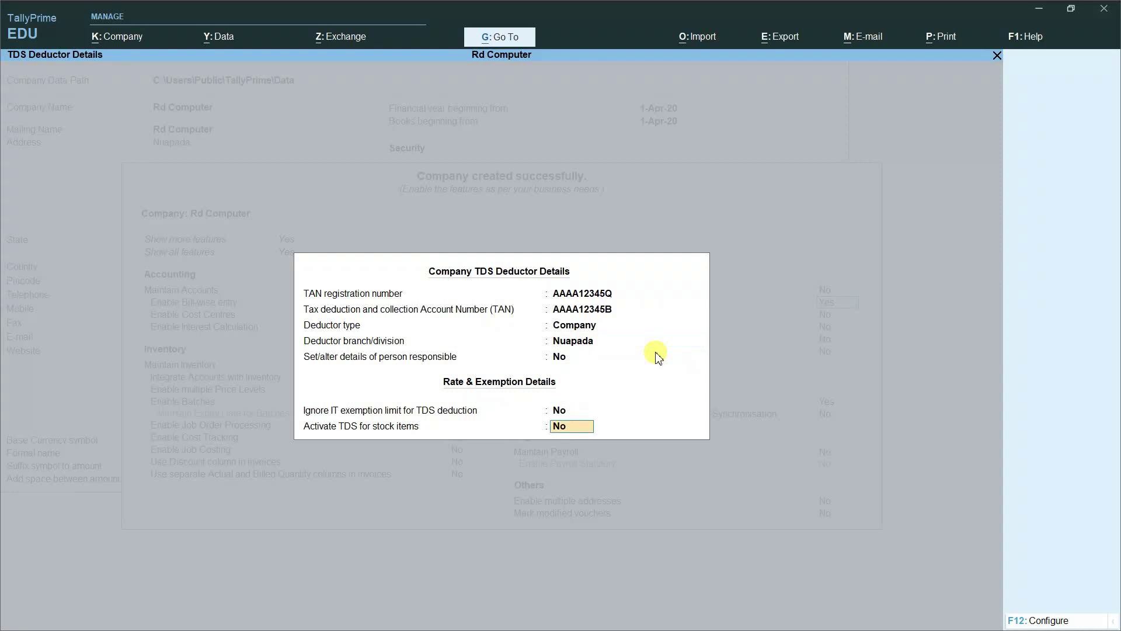
key("Return")
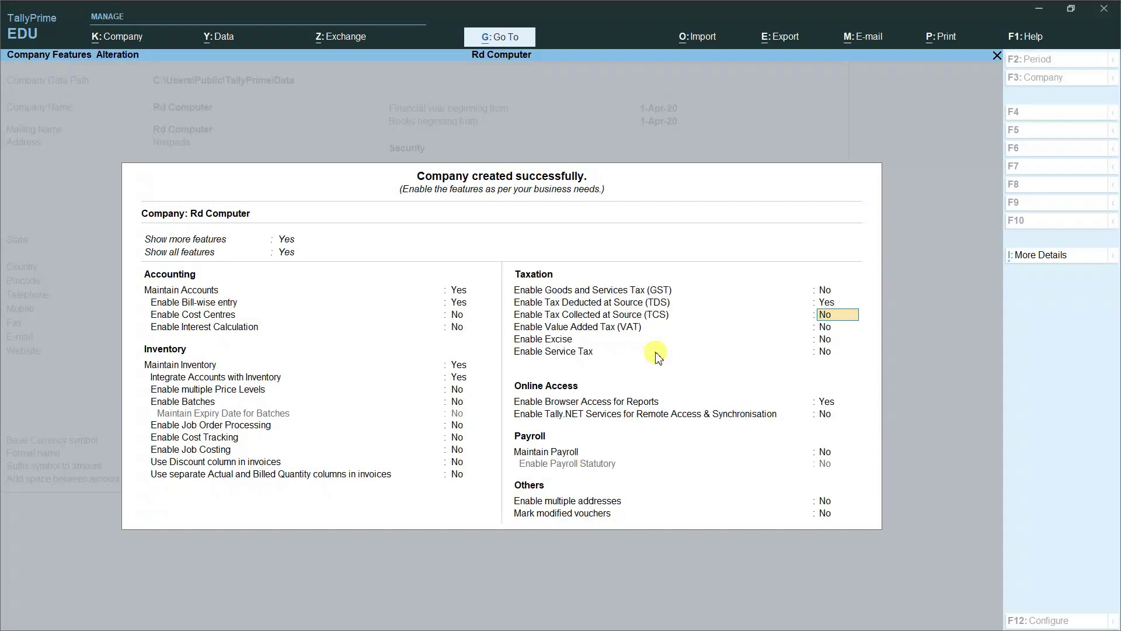
left_click(658, 355)
key("ctrl+a")
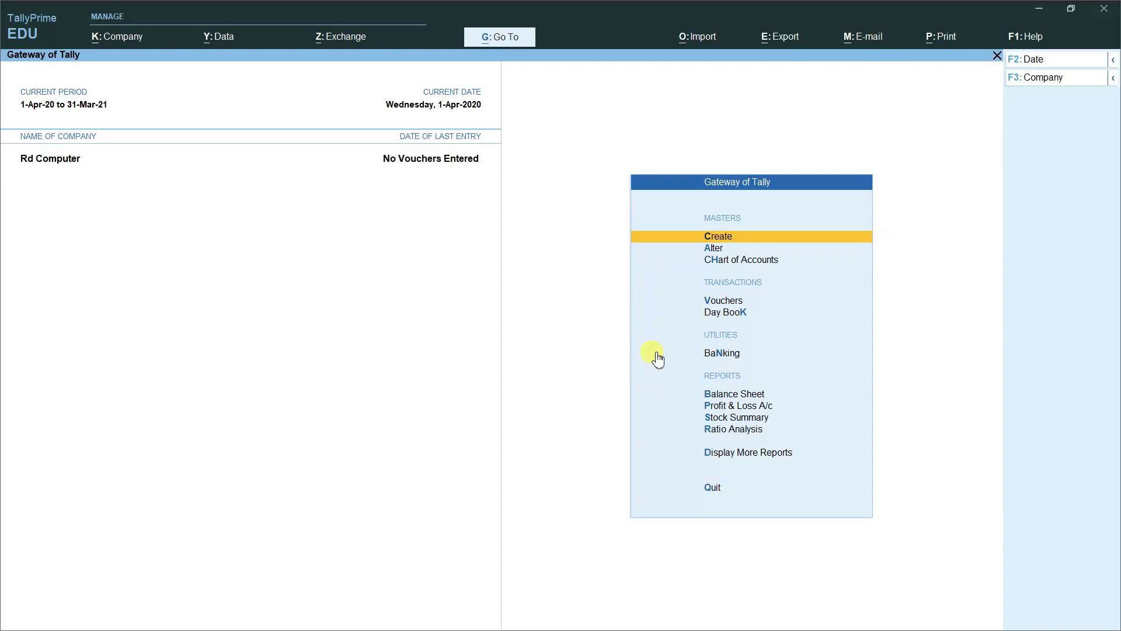
Step: Open the creation form for a new TDS Nature of Payments master
key("Return")
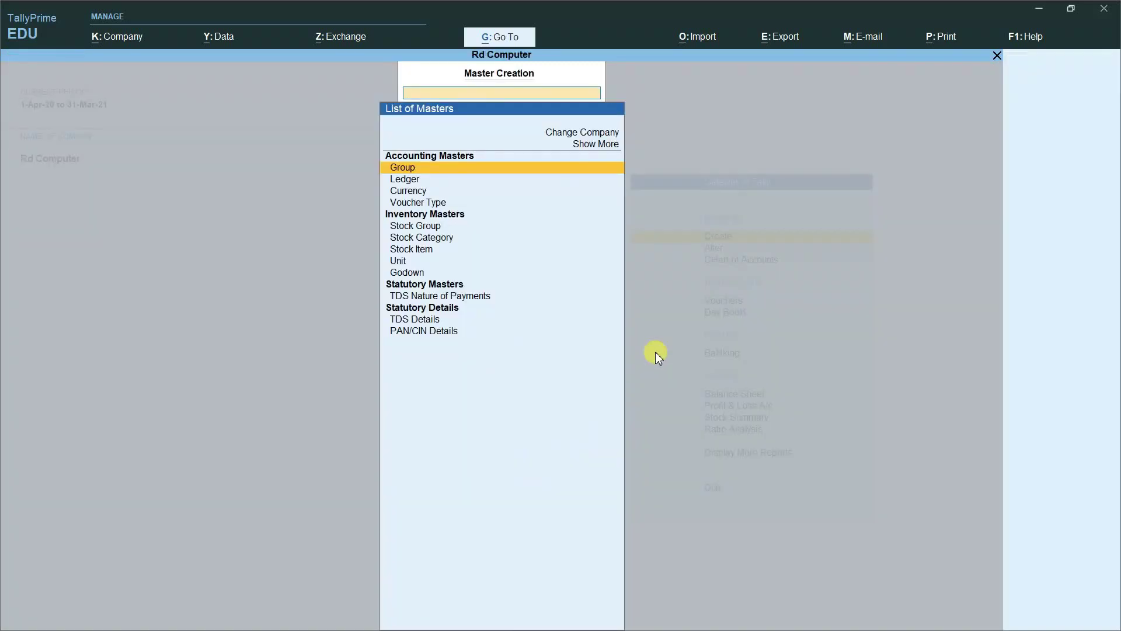
key("Down")
key("Down")
key("Down")
key("Down")
key("Down")
key("Down")
key("Down")
key("Down")
key("Down")
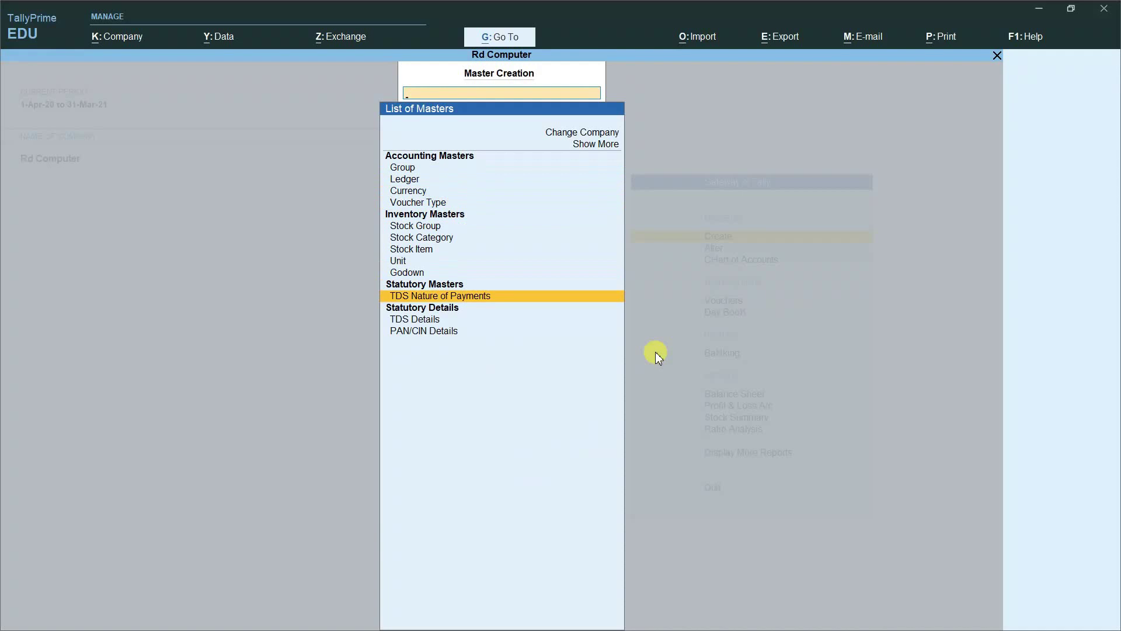
key("Return")
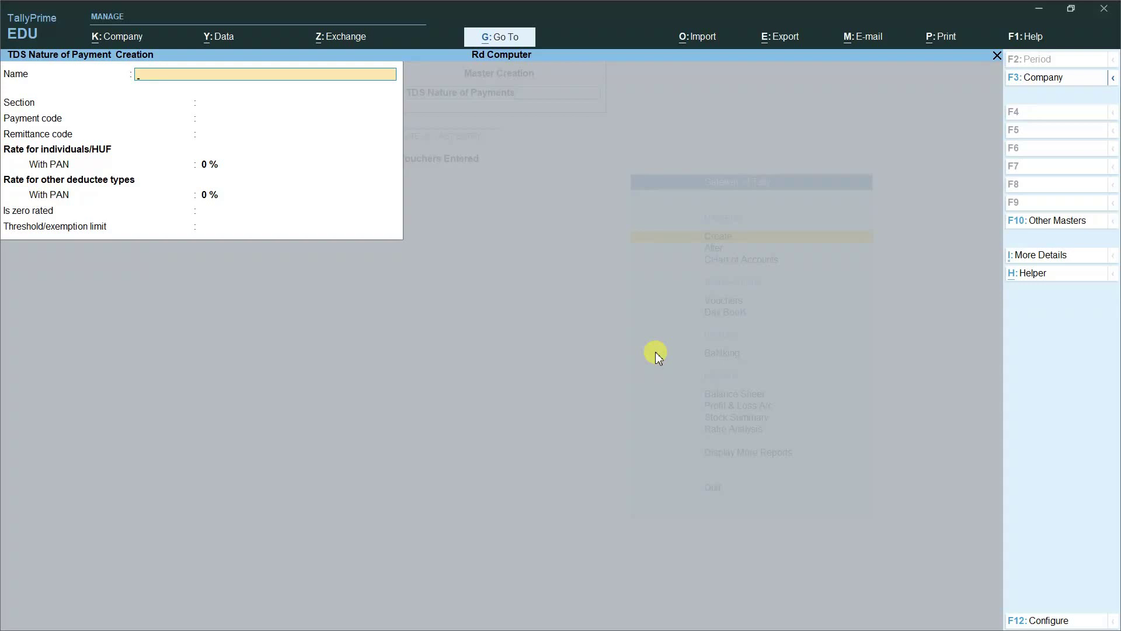
Step: Name the nature of payment "Fees for Professional & Technical Service" and set its section to 194J
type("Fees for Professional &")
type("Technical Service")
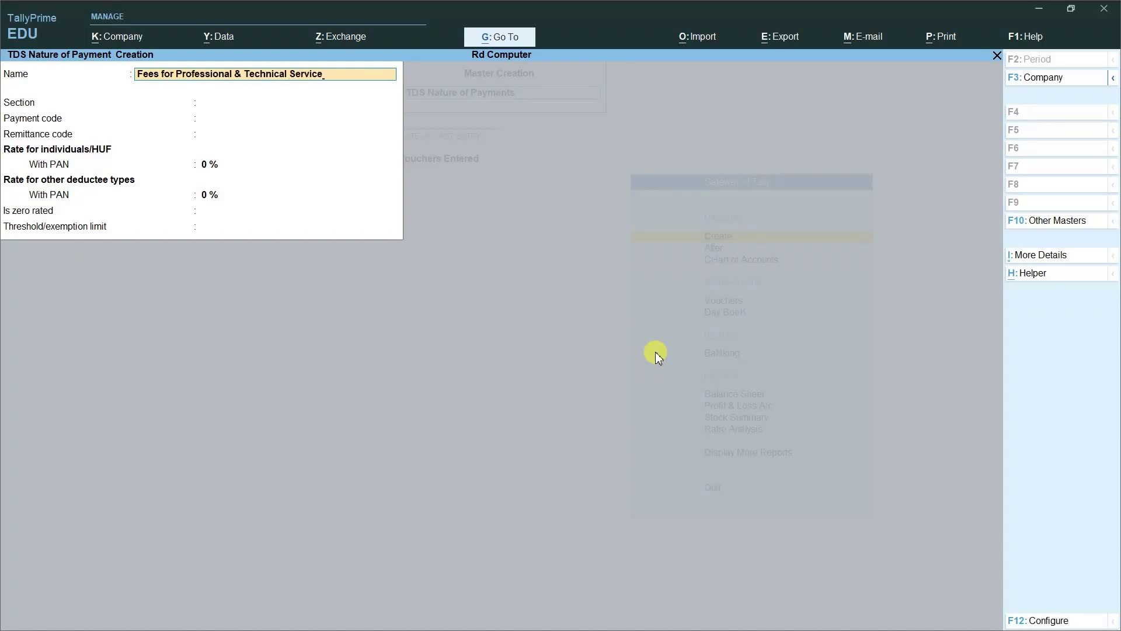
key("Return")
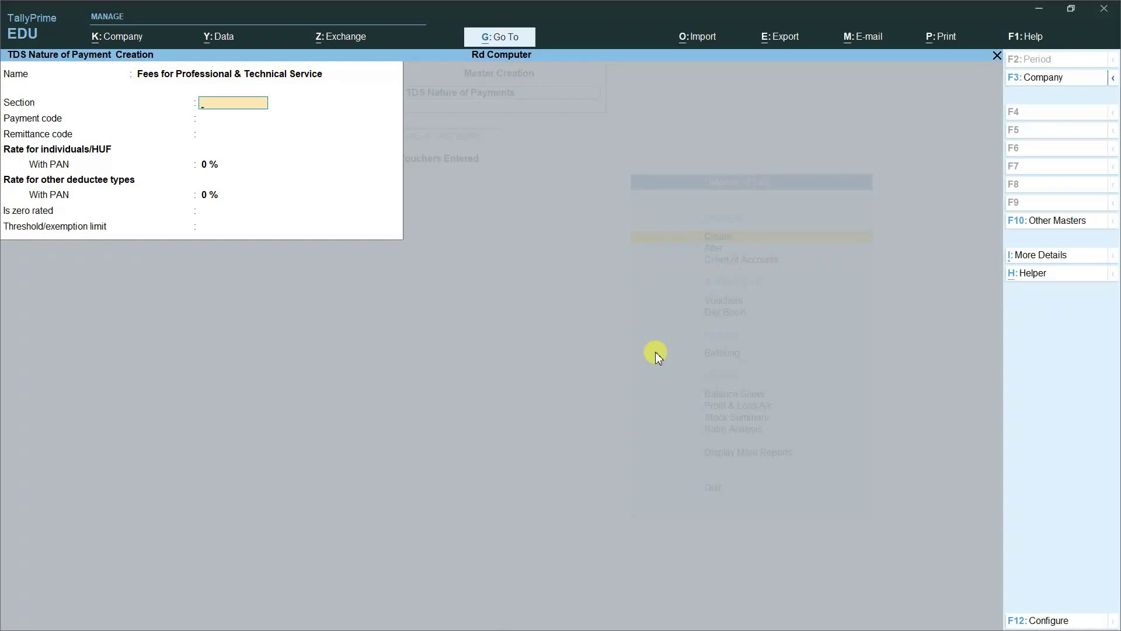
type("194j")
key("BackSpace")
type("J")
key("Return")
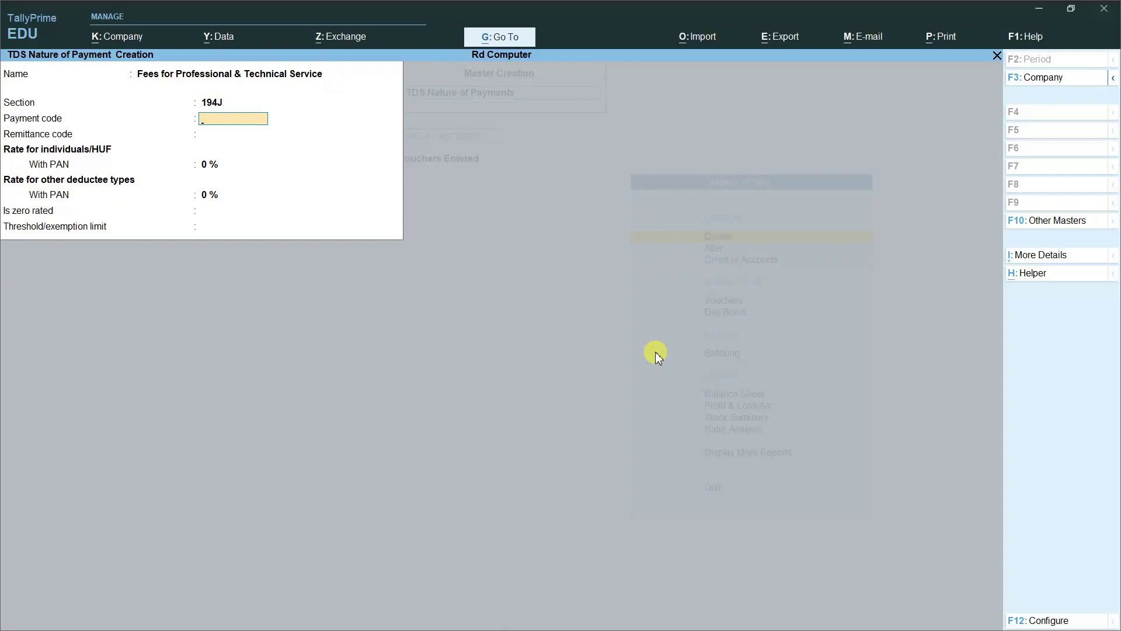
Step: Set the payment code to A and the with-PAN rate to 7.5% for both individuals/HUF and other deductee types
type("A")
key("Return")
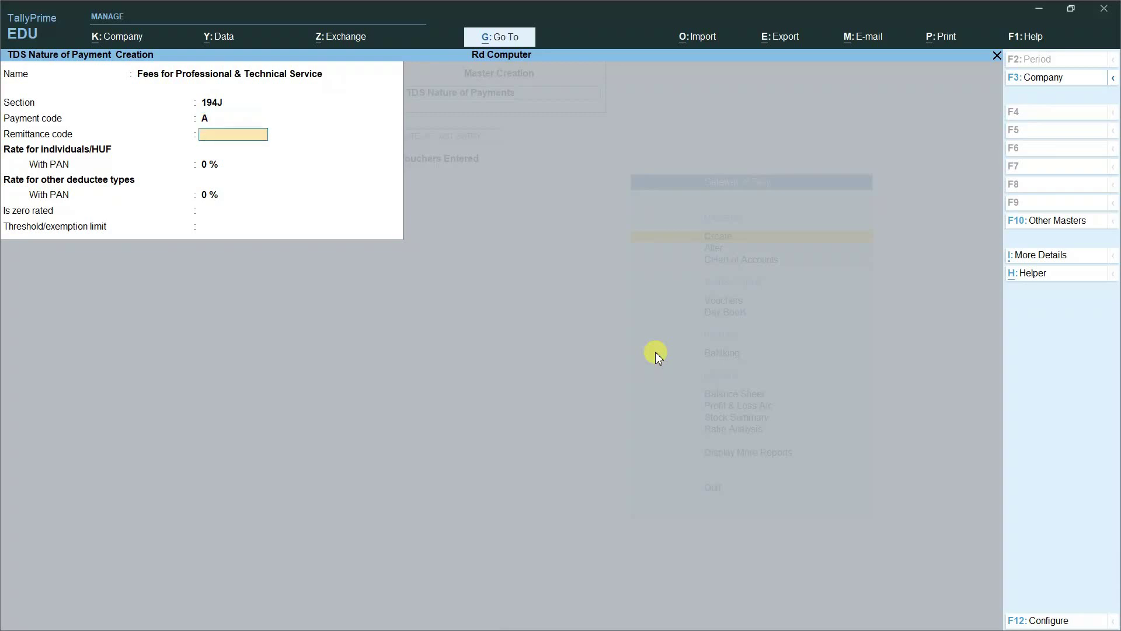
key("Return")
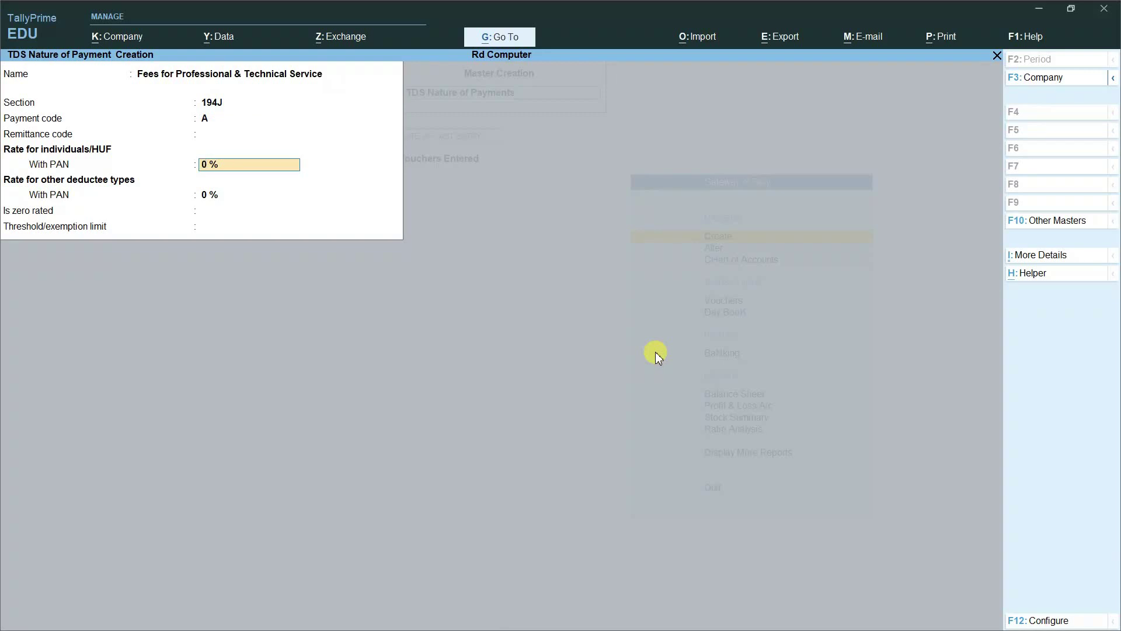
type("7.5")
key("Return")
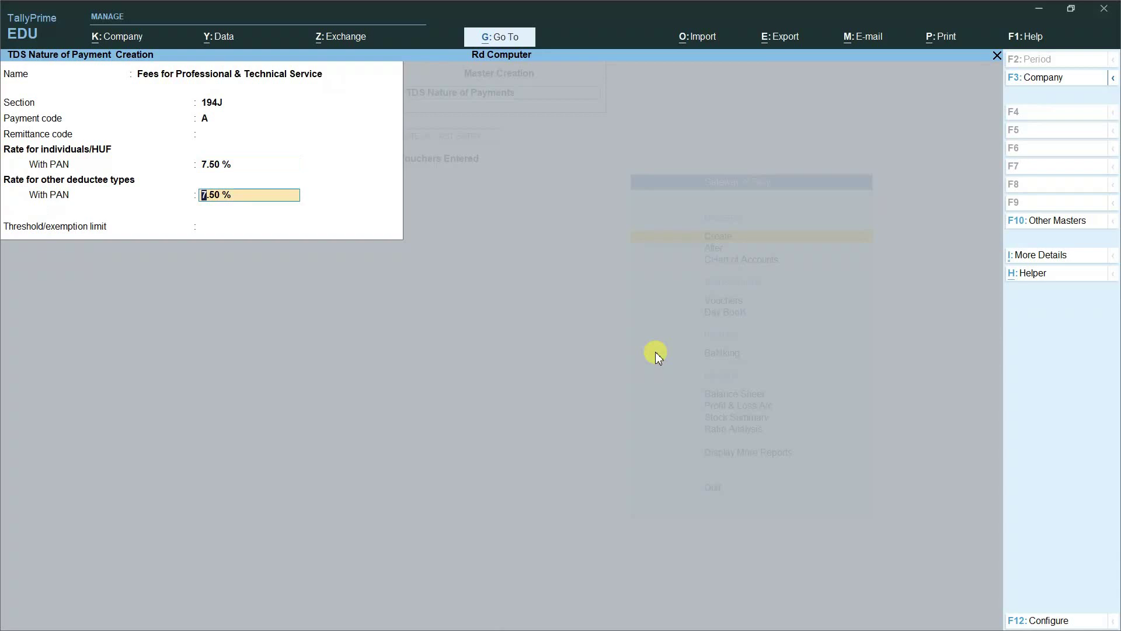
key("Return")
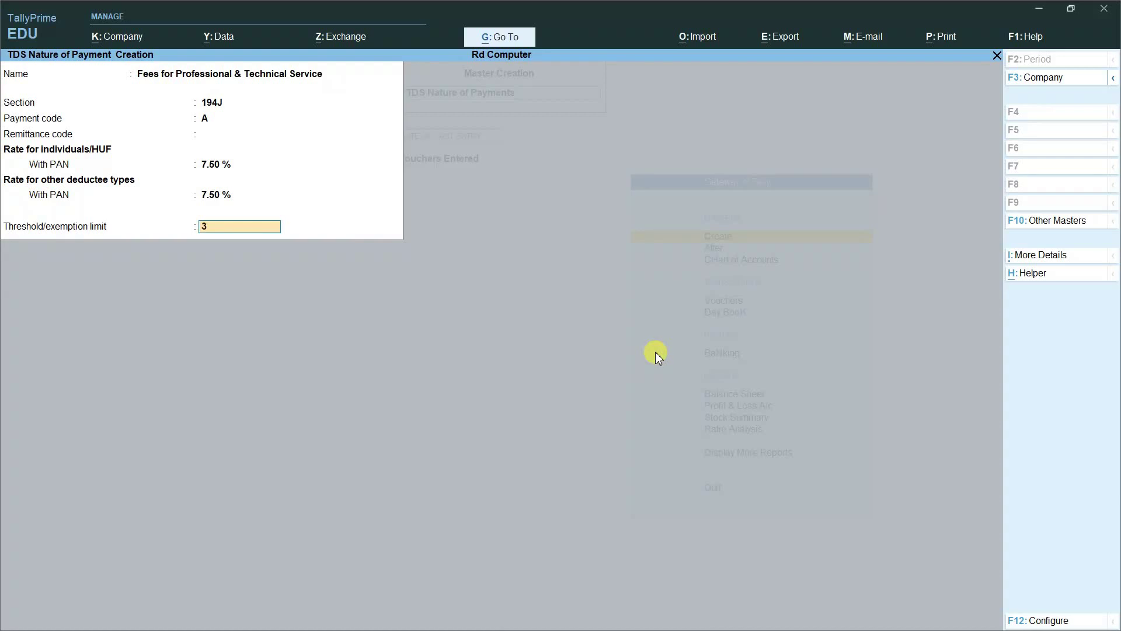
Step: Set the threshold/exemption limit to 30,000, save the nature of payment and leave its creation form
type("0000")
key("Return")
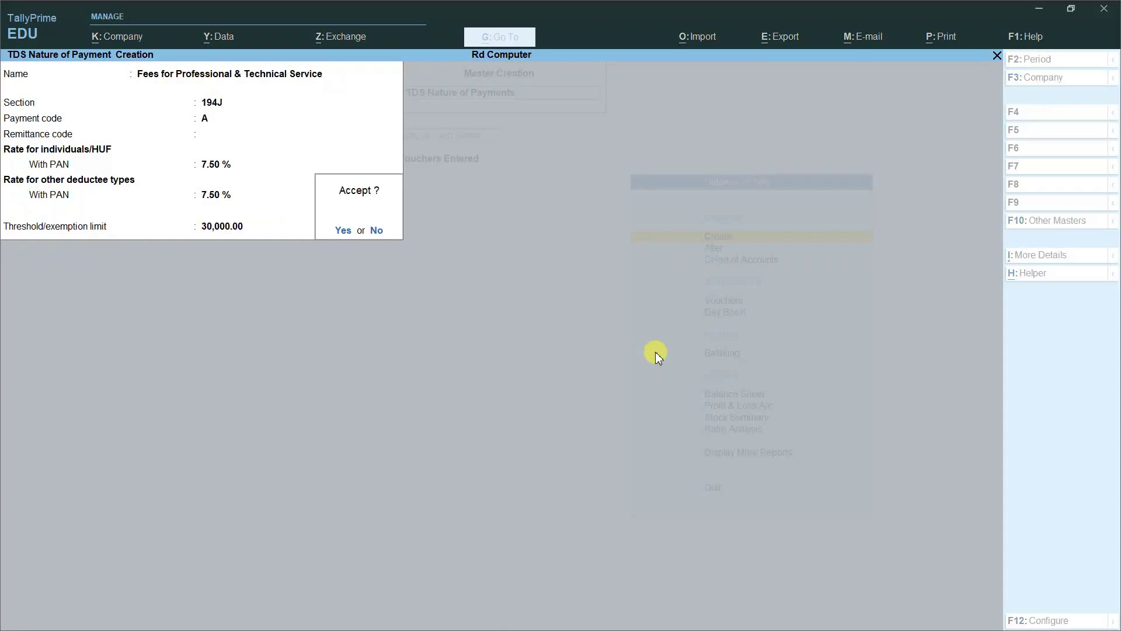
key("Return")
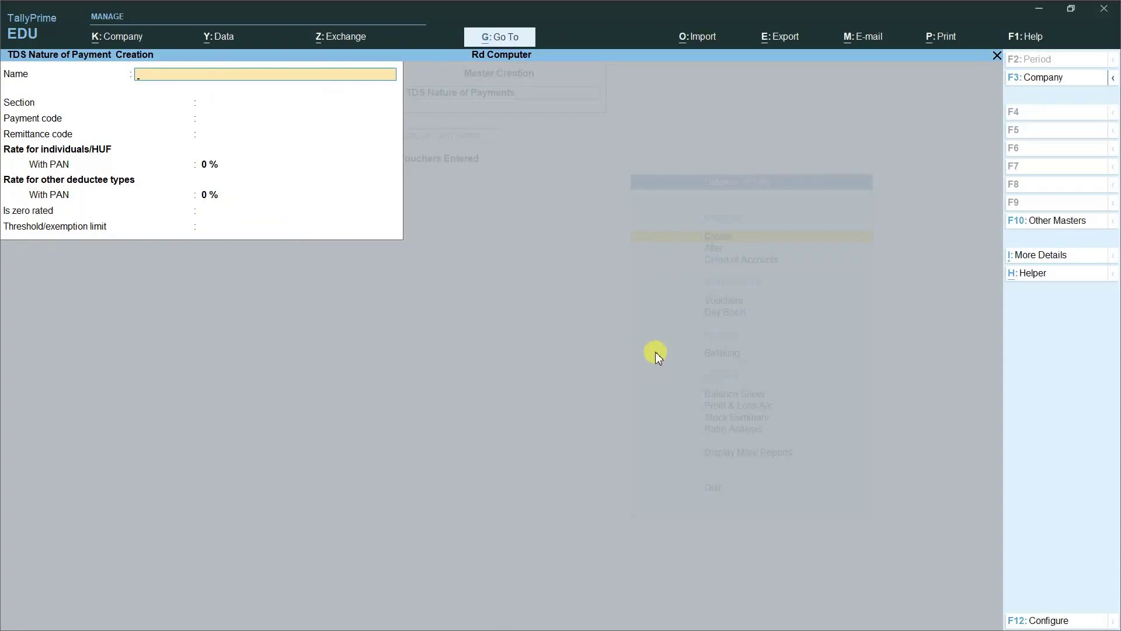
key("Escape")
key("Return")
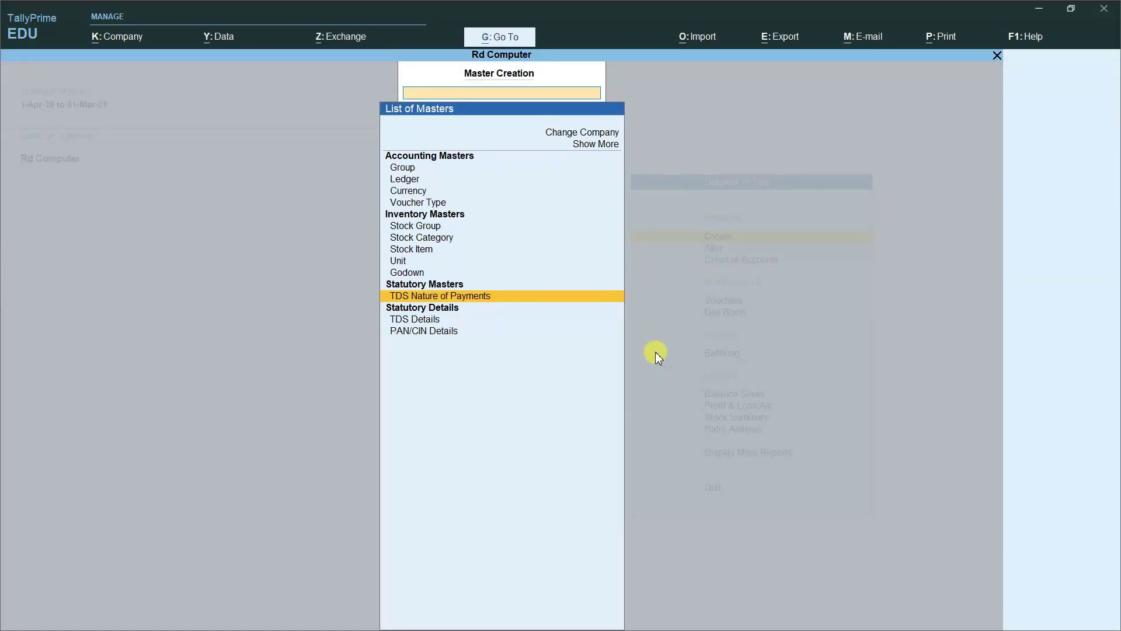
Step: Open the creation form for a new ledger master
key("Up")
key("Up")
key("Up")
key("Up")
key("Up")
key("Up")
key("Up")
key("Up")
key("Up")
key("Up")
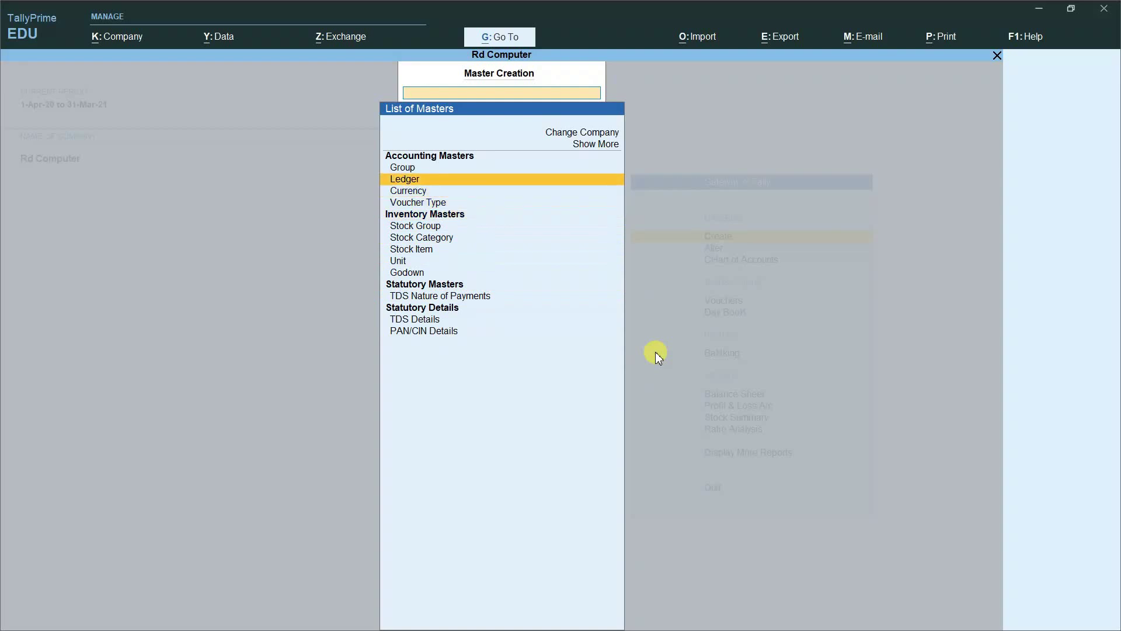
key("Return")
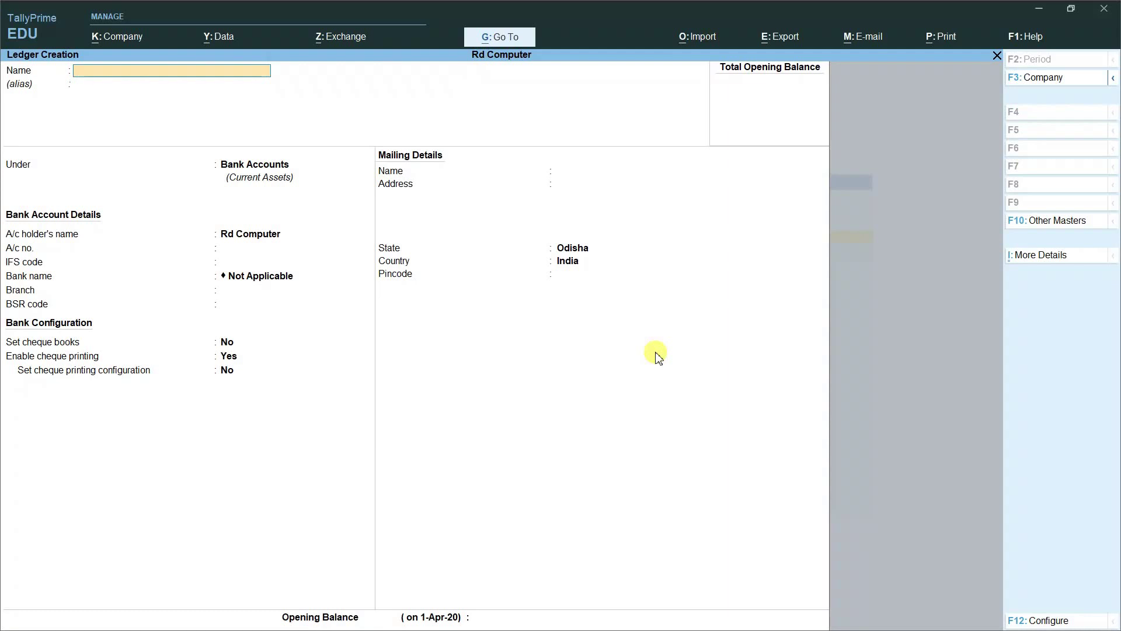
Step: Name the ledger "Rd Associates" and place it under Sundry Creditors, keeping bill-by-bill balances at Yes
type("Rd Associates")
key("Return")
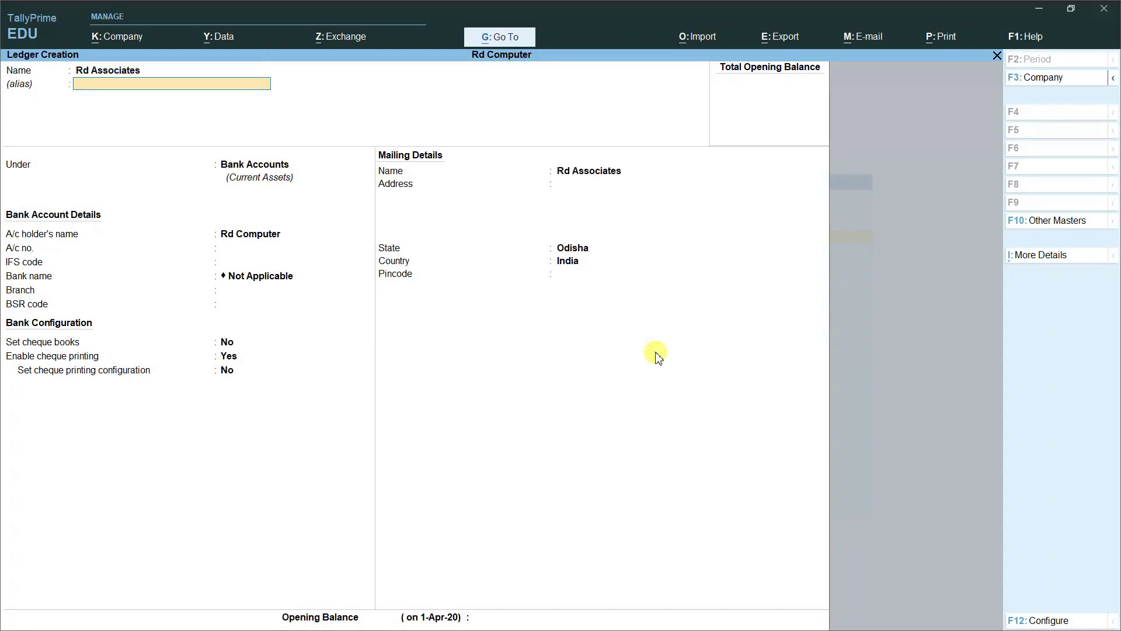
key("Return")
type("Sun")
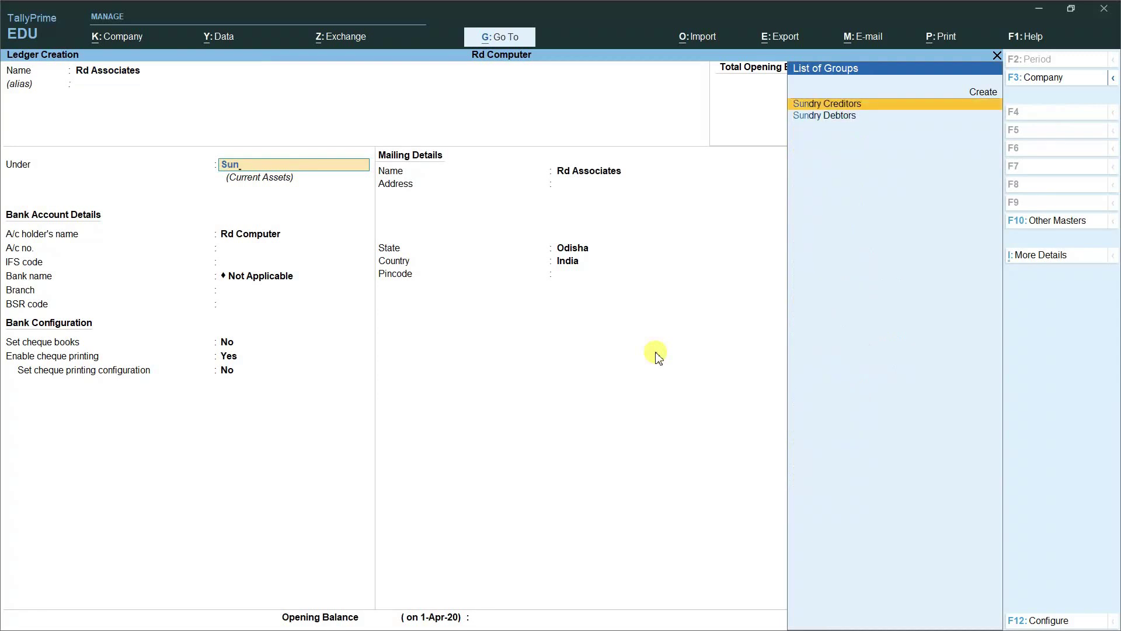
key("Return")
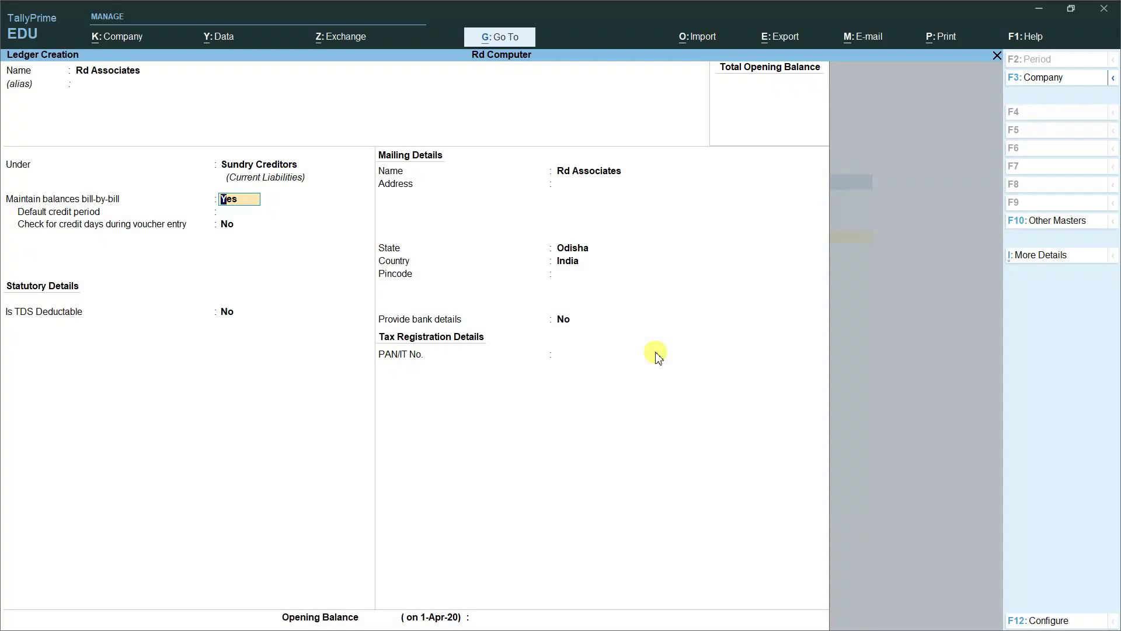
key("Return")
key("Return")
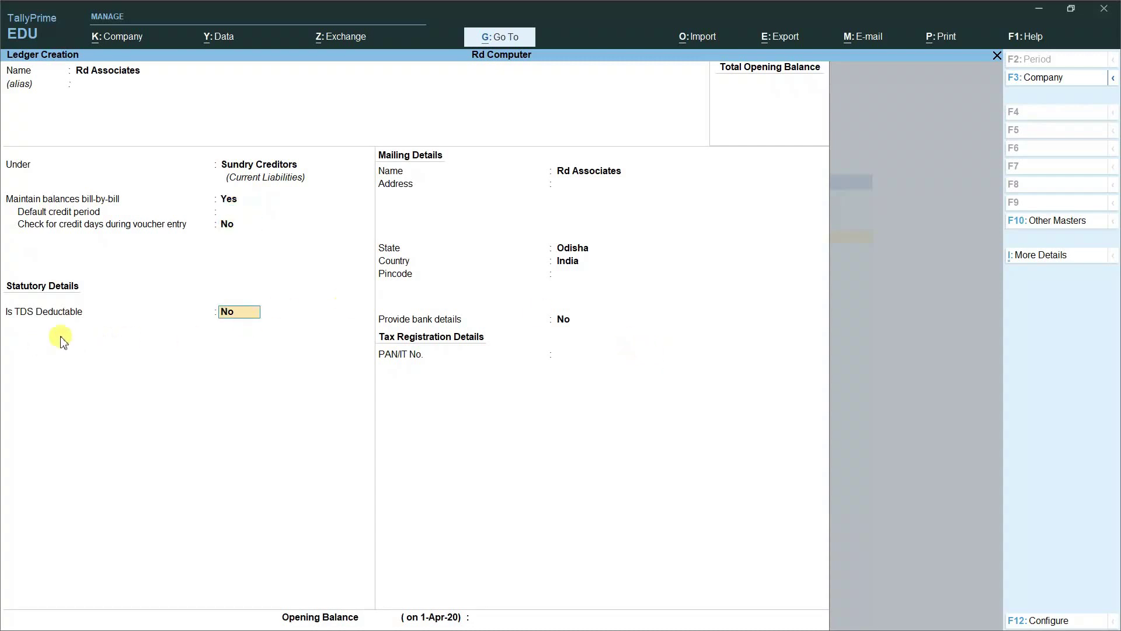
Step: Make the Rd Associates ledger TDS deductable with deductee type Individual/HUF - Resident and TDS deducted in the same voucher
type("y")
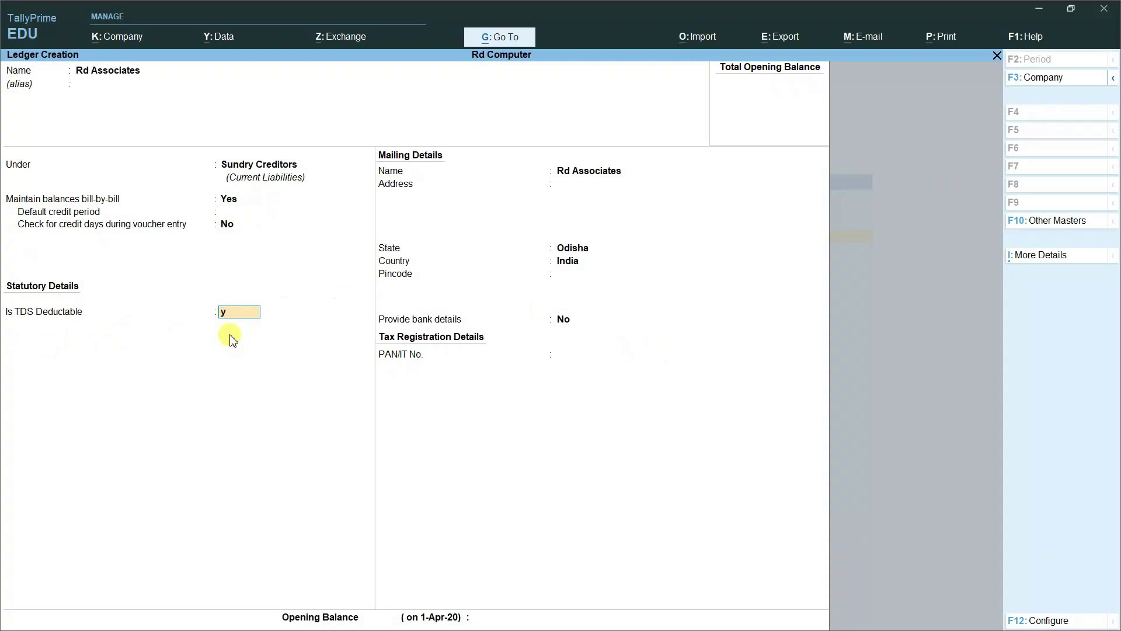
key("Return")
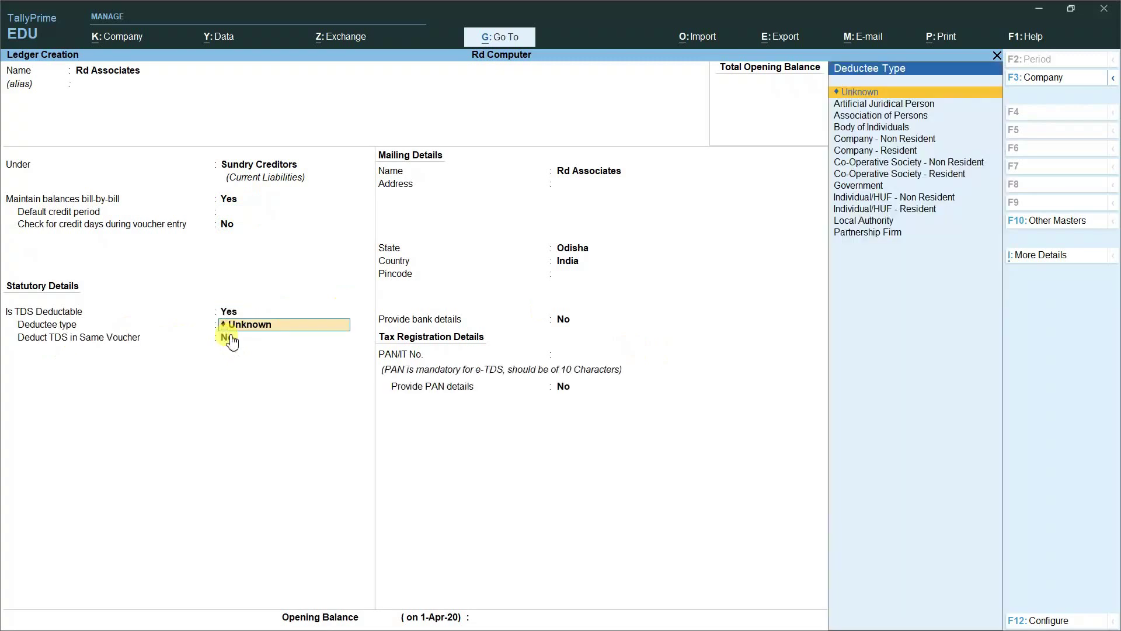
key("Down")
key("Down")
key("Down")
key("Down")
key("Down")
key("Down")
key("Down")
key("Down")
key("Down")
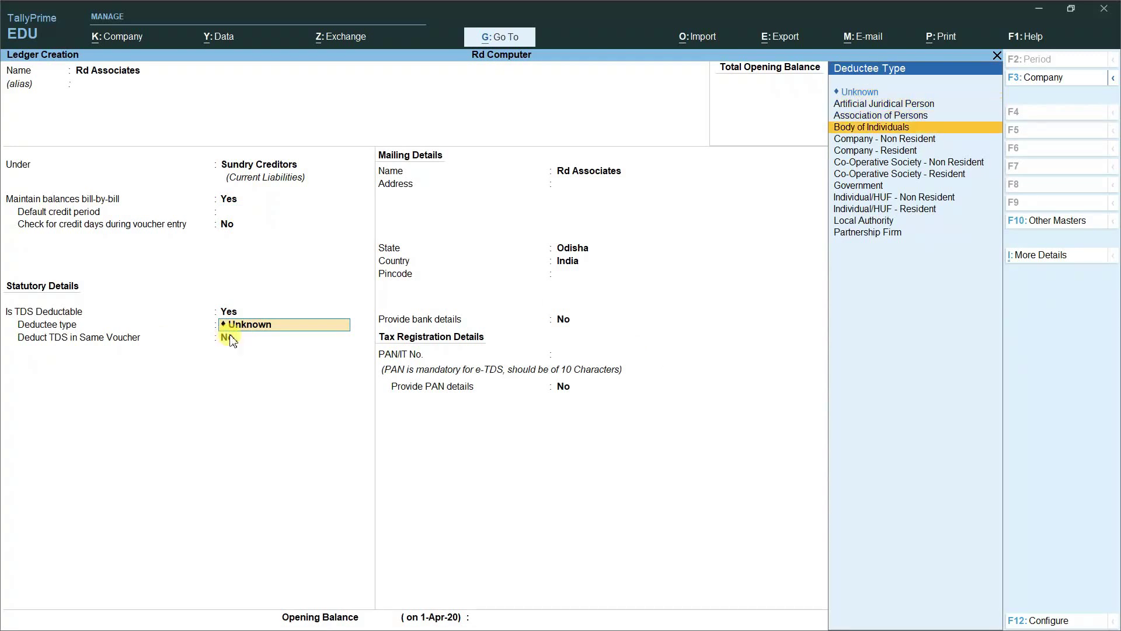
key("Down")
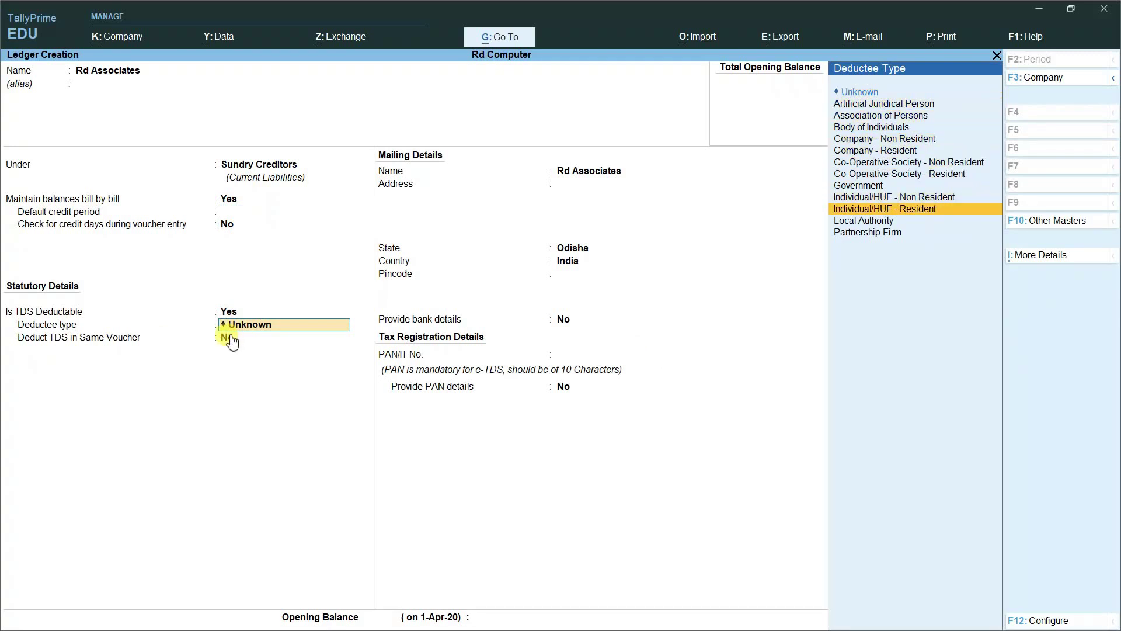
key("Return")
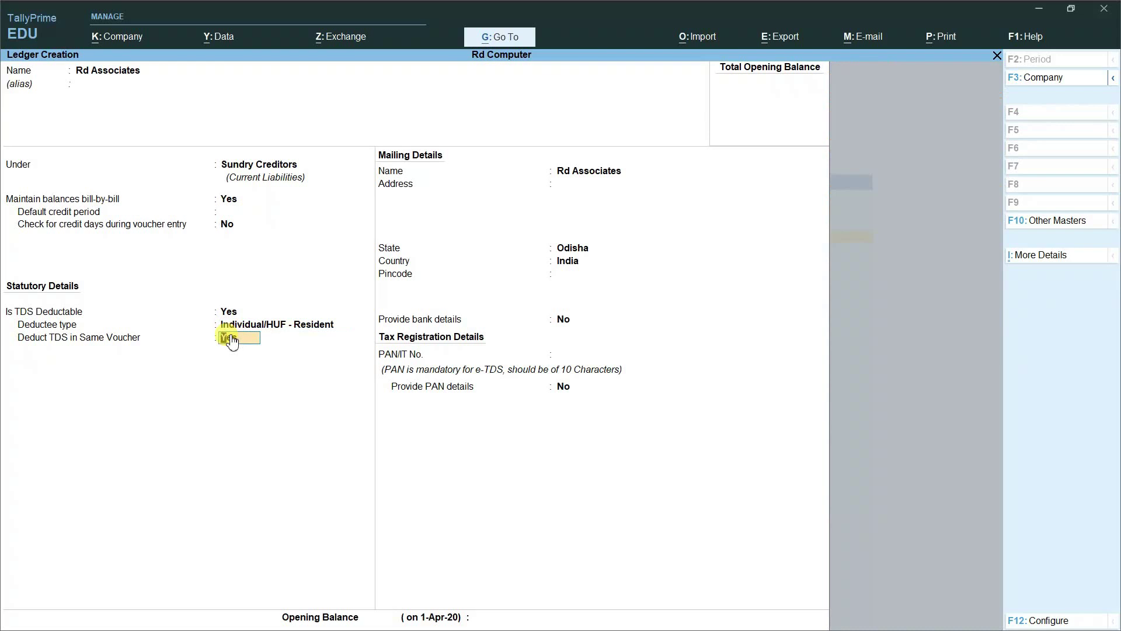
key("Return")
key("Return")
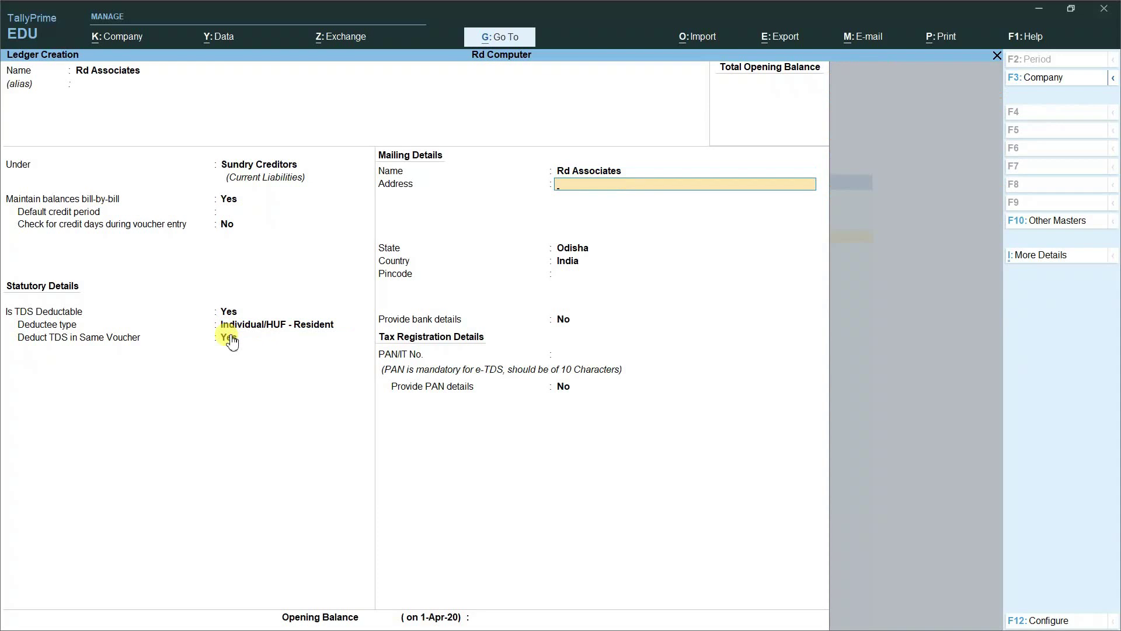
Step: Enter the party's mailing address and pincode, keeping the default state and country and bank details at No
type("Nuapada")
key("Return")
key("Return")
key("Return")
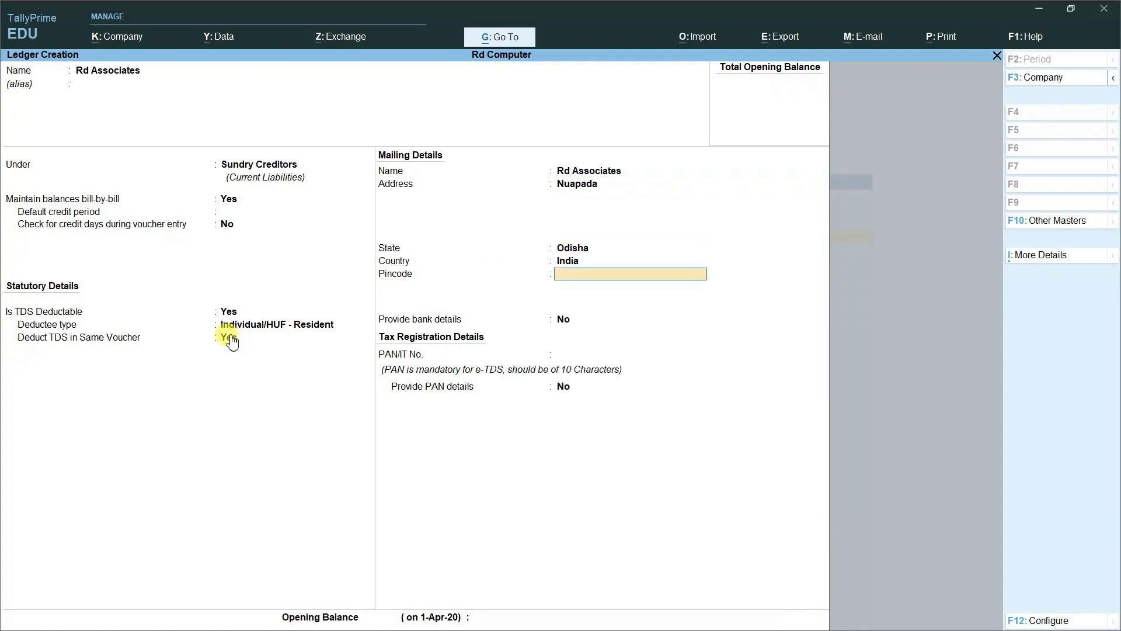
type("766105")
key("Return")
key("Return")
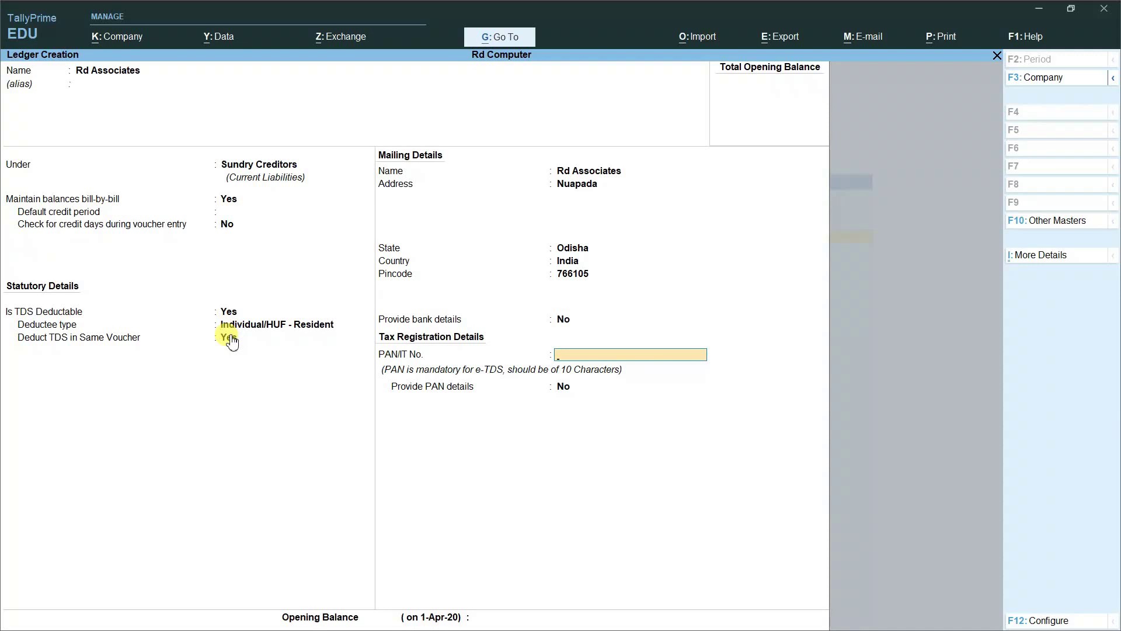
Step: Enter the party's PAN/IT number, keep PAN details at No and save the ledger without an opening balance
type("AAAAA1234A")
key("Return")
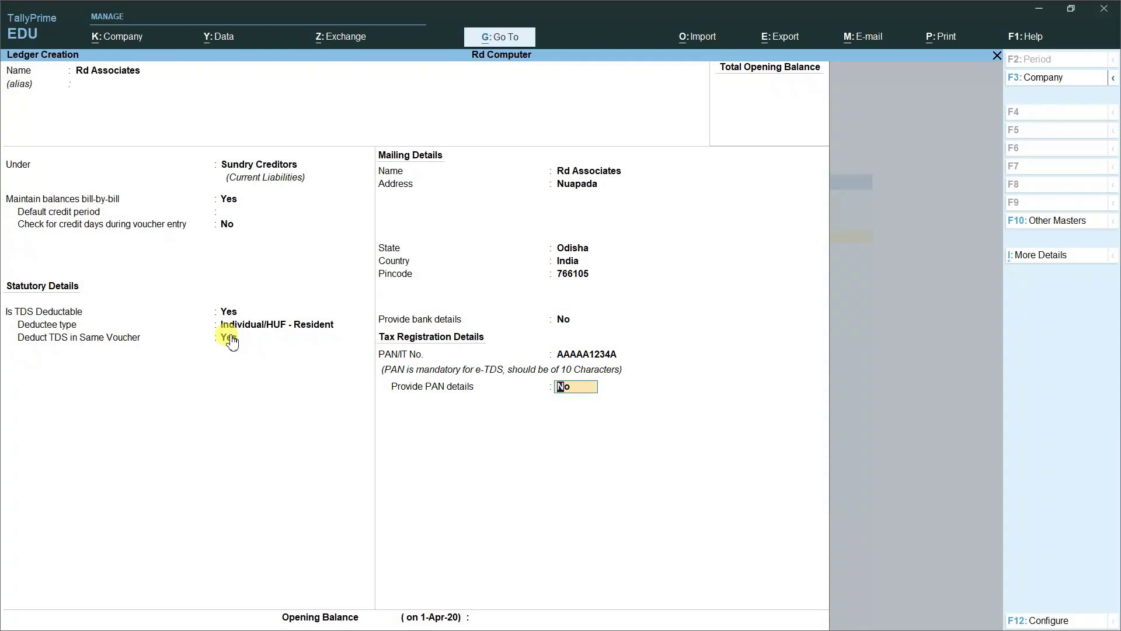
key("Return")
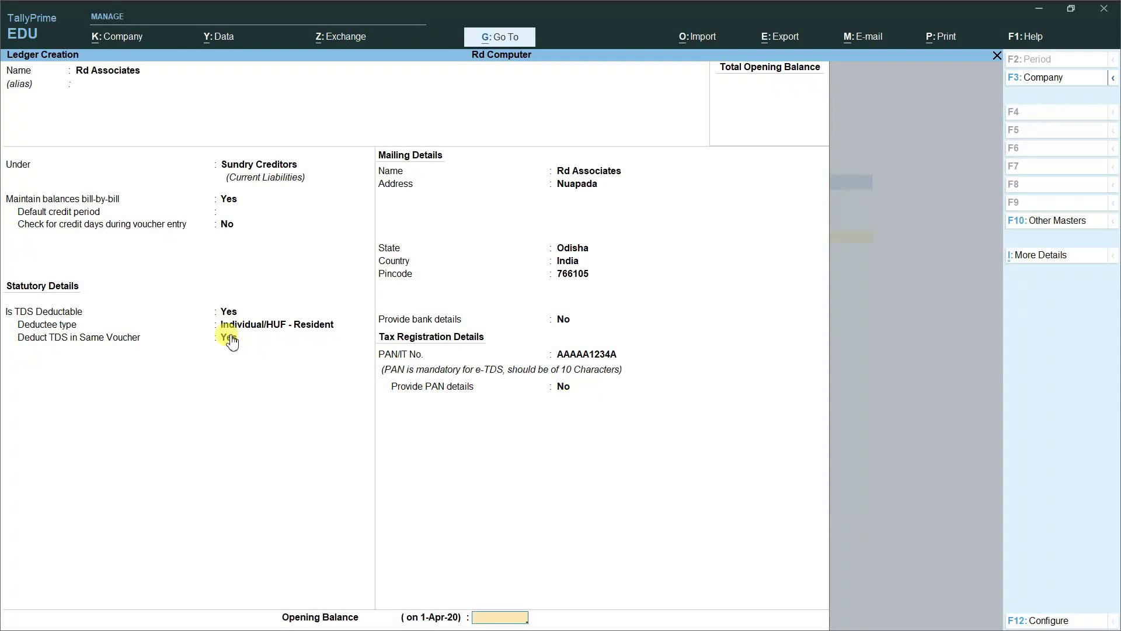
key("Return")
key("Return")
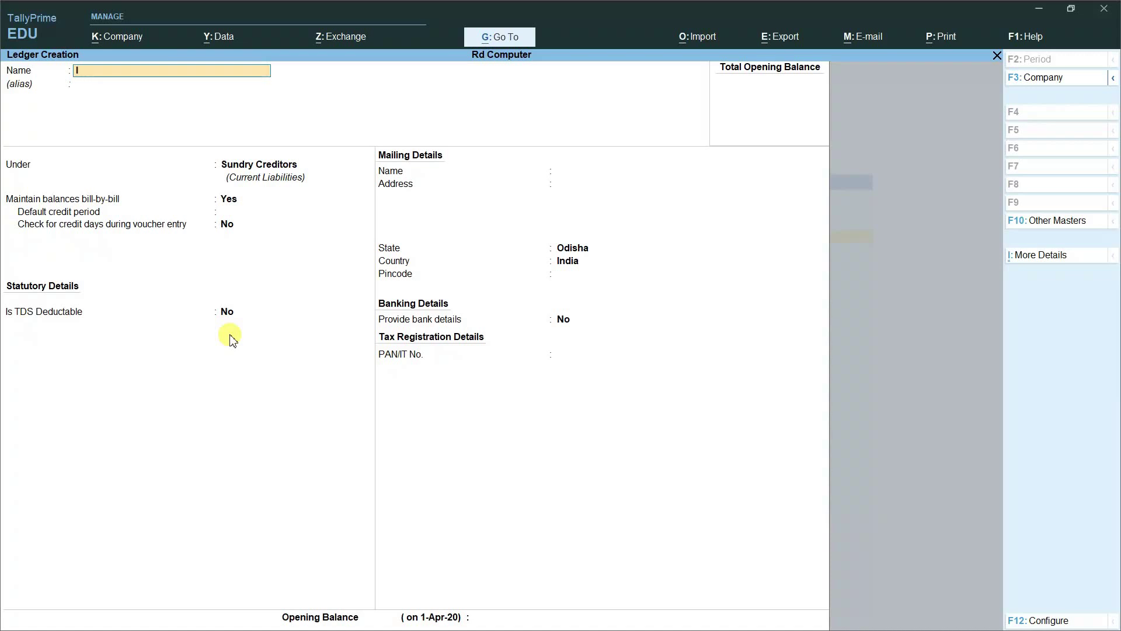
Step: Name a new ledger "Internal Audit Expenses" and place it under Indirect Expenses with ledger type Not Applicable
type("ternal audit Expenses")
key("Return")
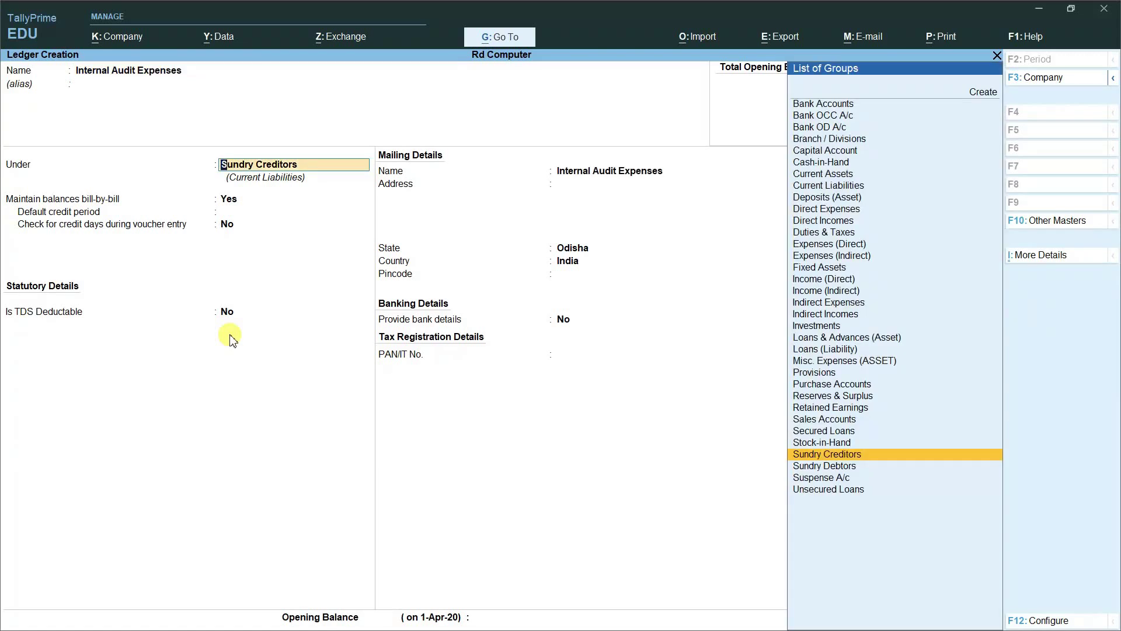
type("i")
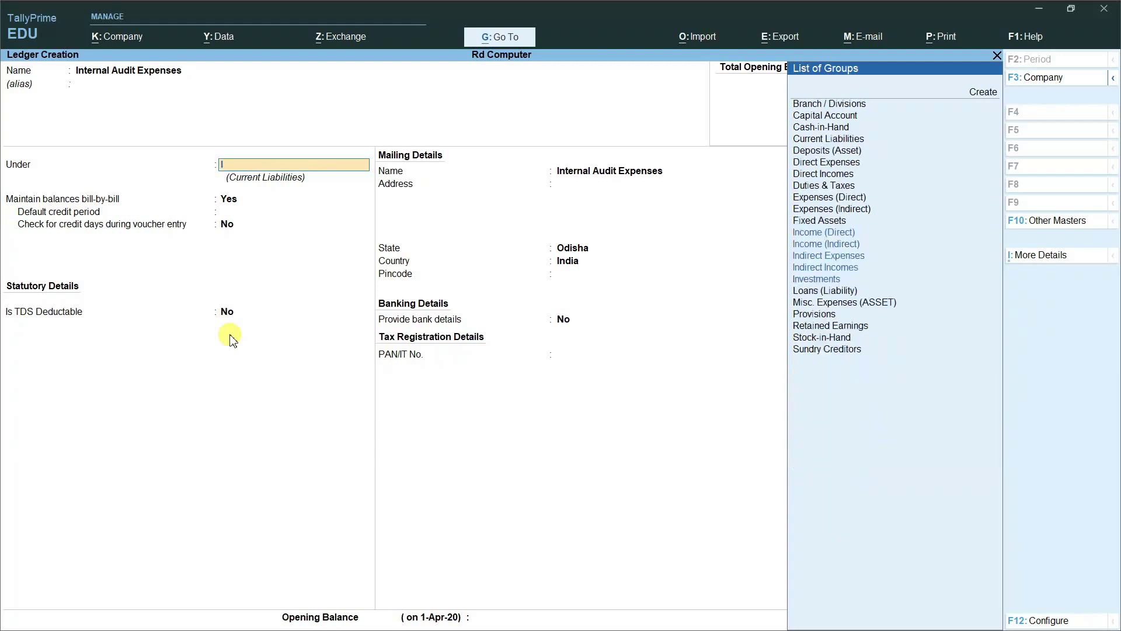
key("Down")
key("Down")
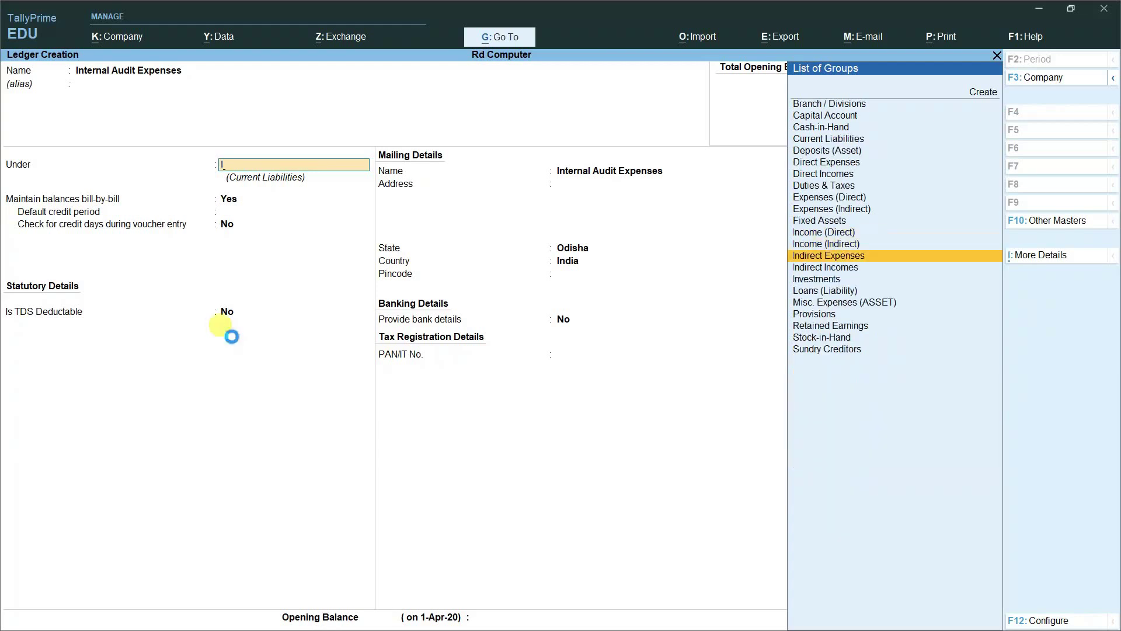
key("Return")
key("Return")
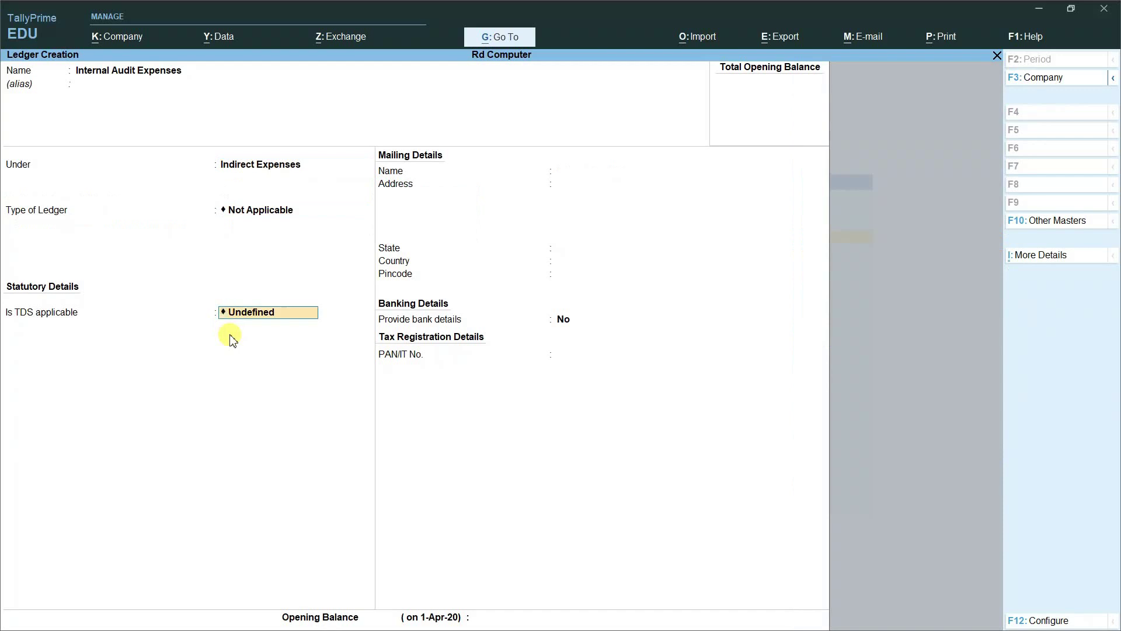
Step: Make TDS applicable to the expense ledger with nature of payment "Fees for Professional & Technical Service" and save it
key("BackSpace")
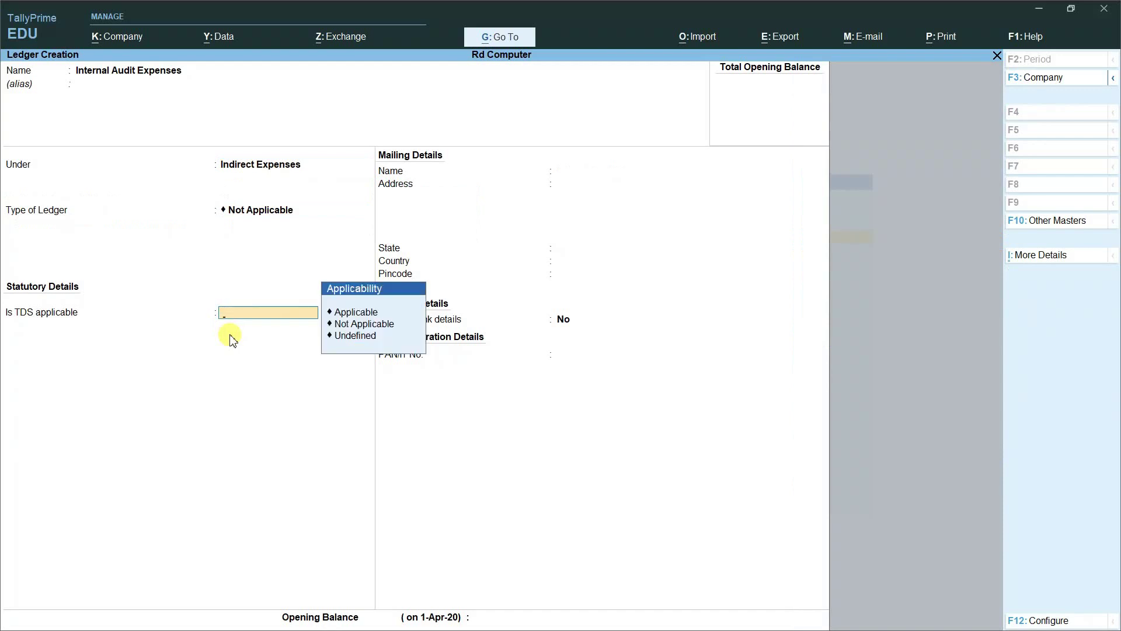
key("Down")
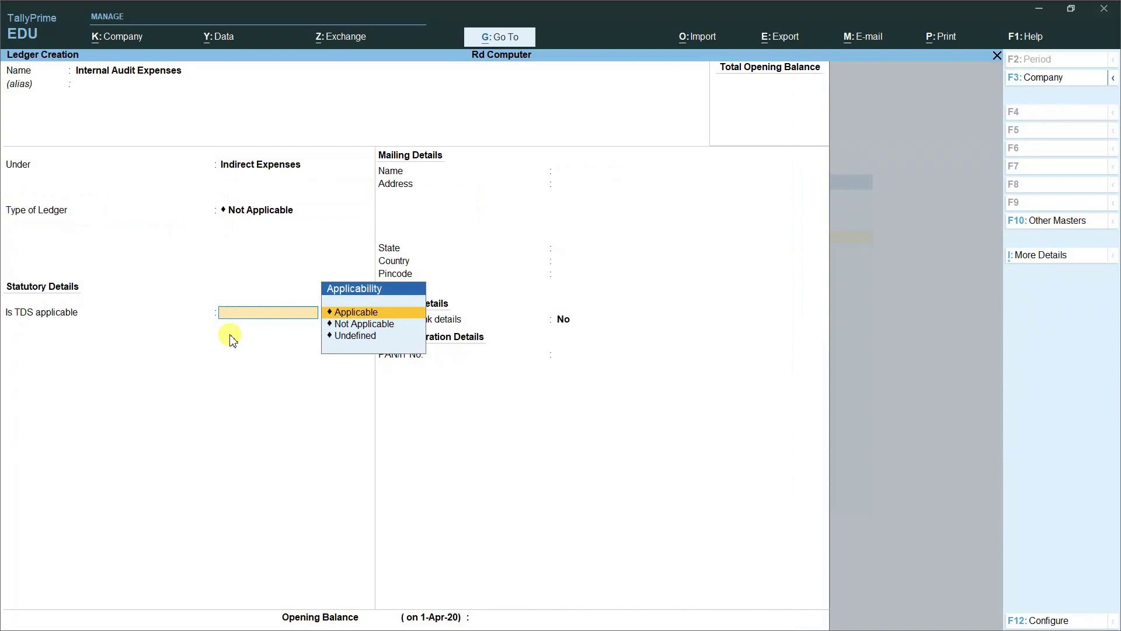
key("Return")
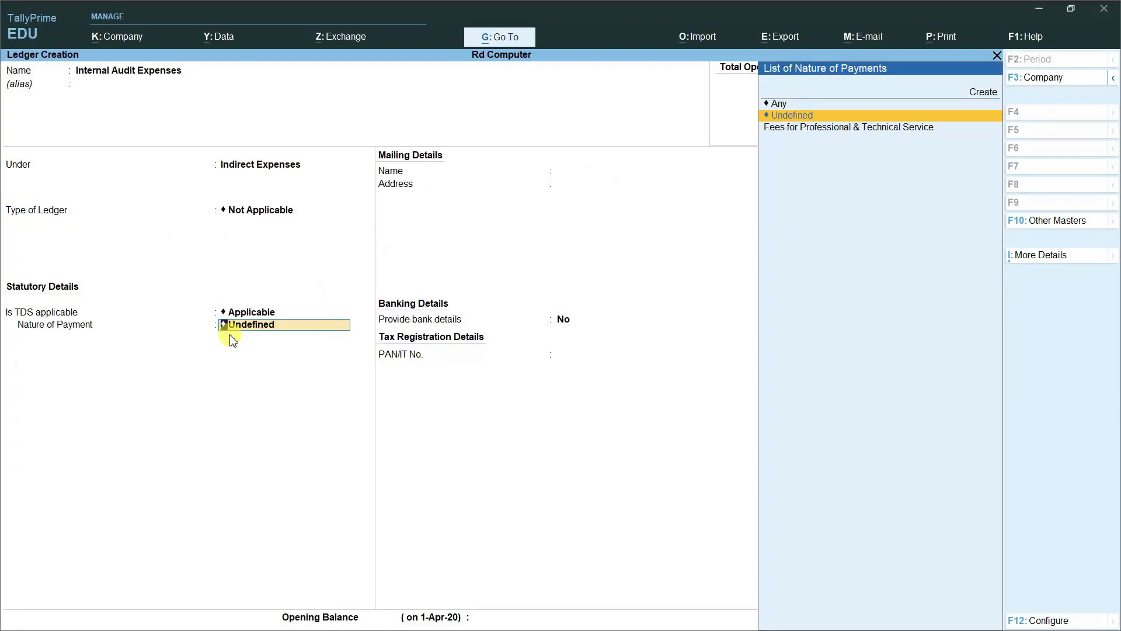
key("Down")
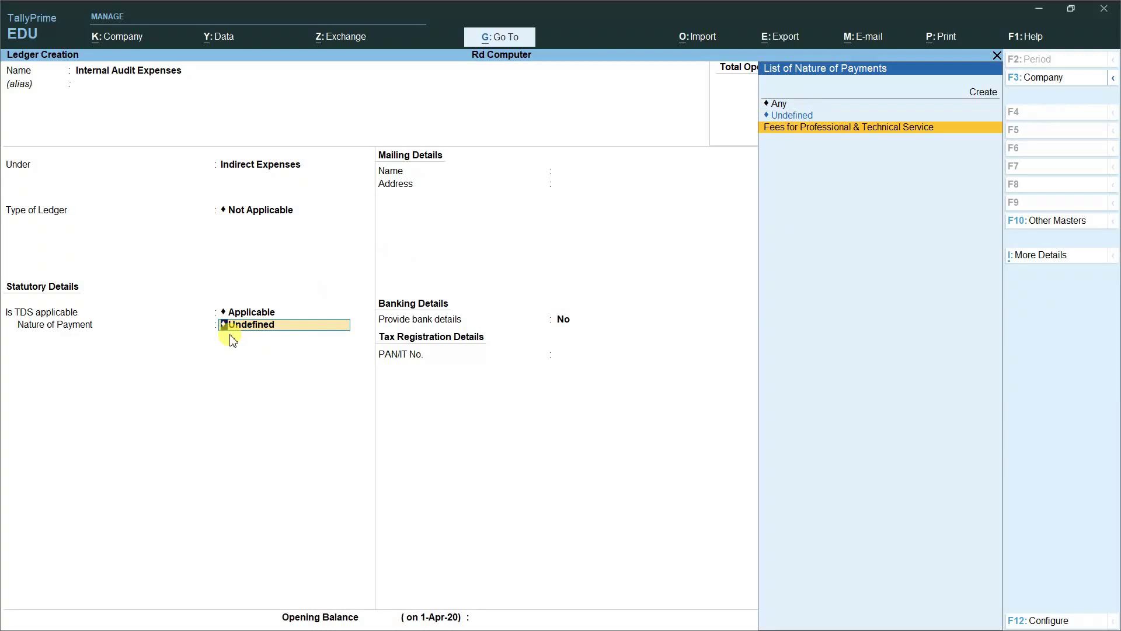
key("Return")
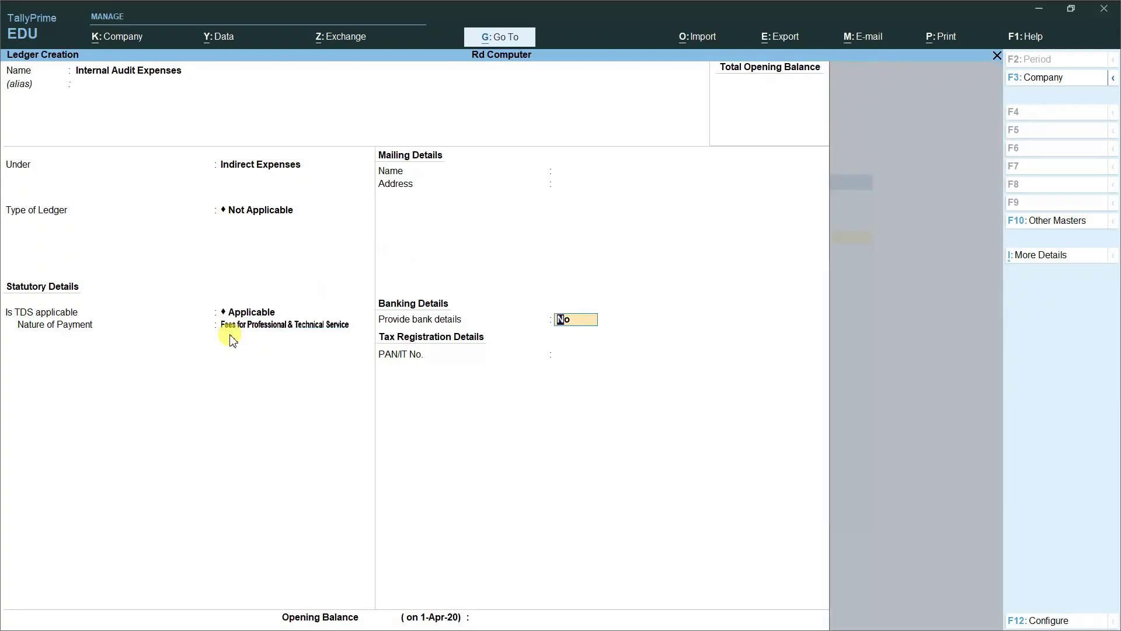
key("Return")
key("Return")
key("Return")
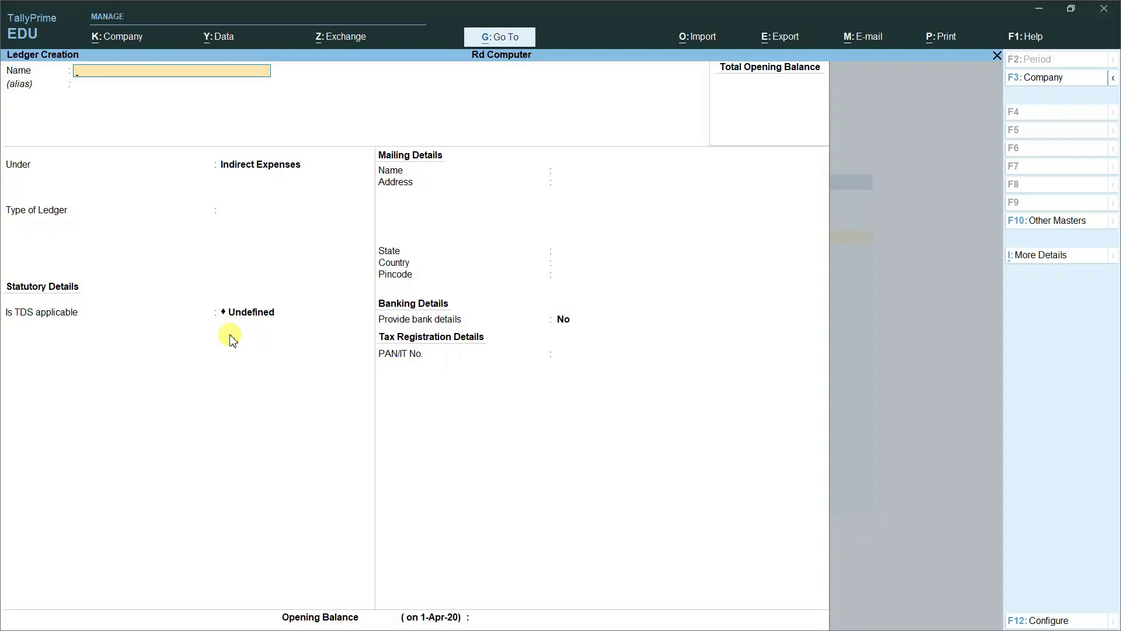
Step: Name a new ledger "TDS on Internal Audit" and place it under Duties & Taxes
type("TDS on Internal Audit")
key("Return")
key("Return")
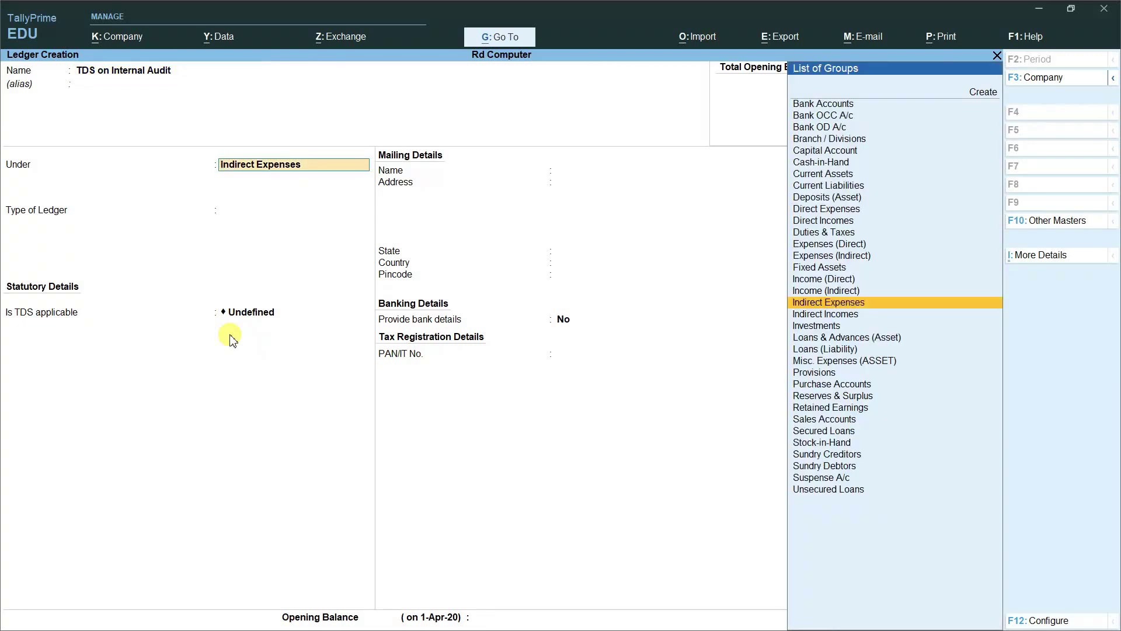
type("Du")
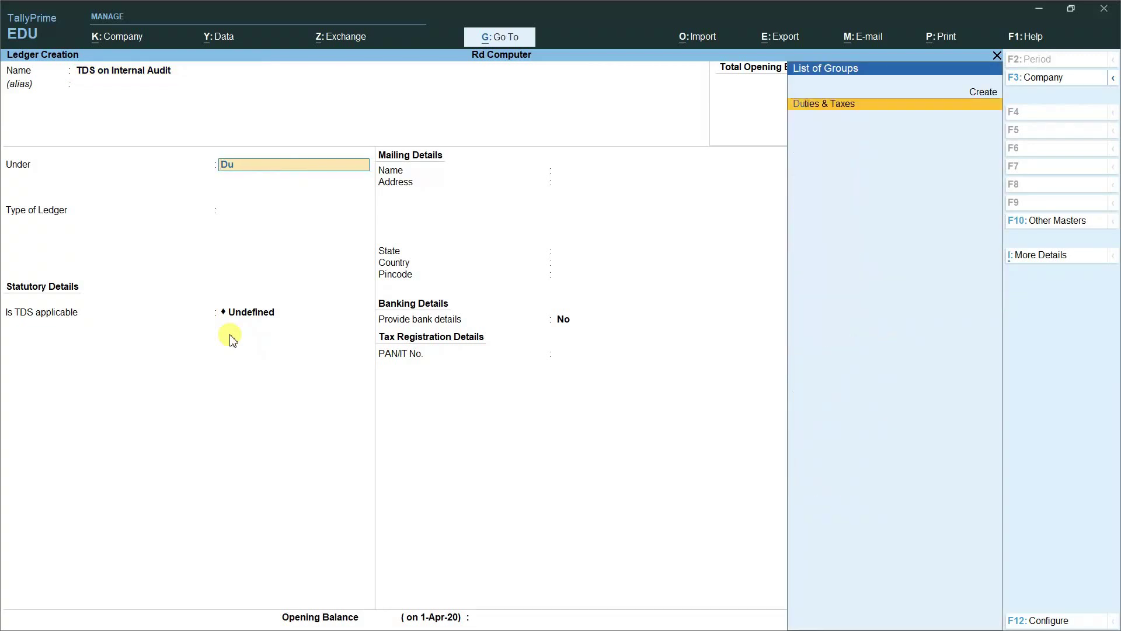
key("Return")
Step: Set the ledger's duty type to TDS with nature of payment "Fees for Professional & Technical Service", and save it without bank or PAN details
key("Down")
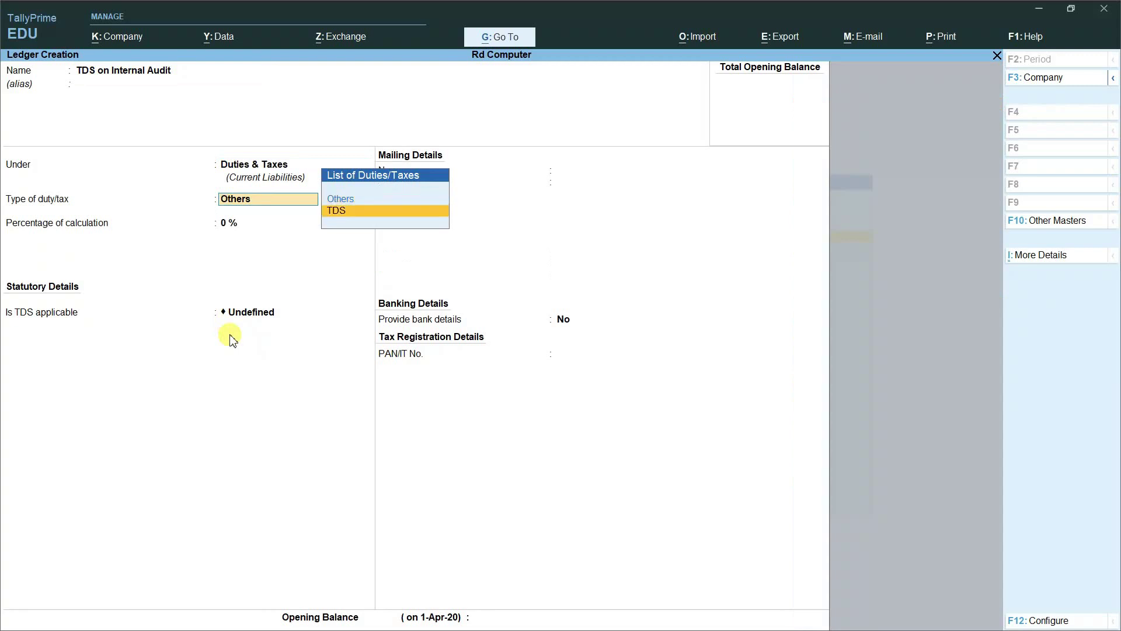
key("Return")
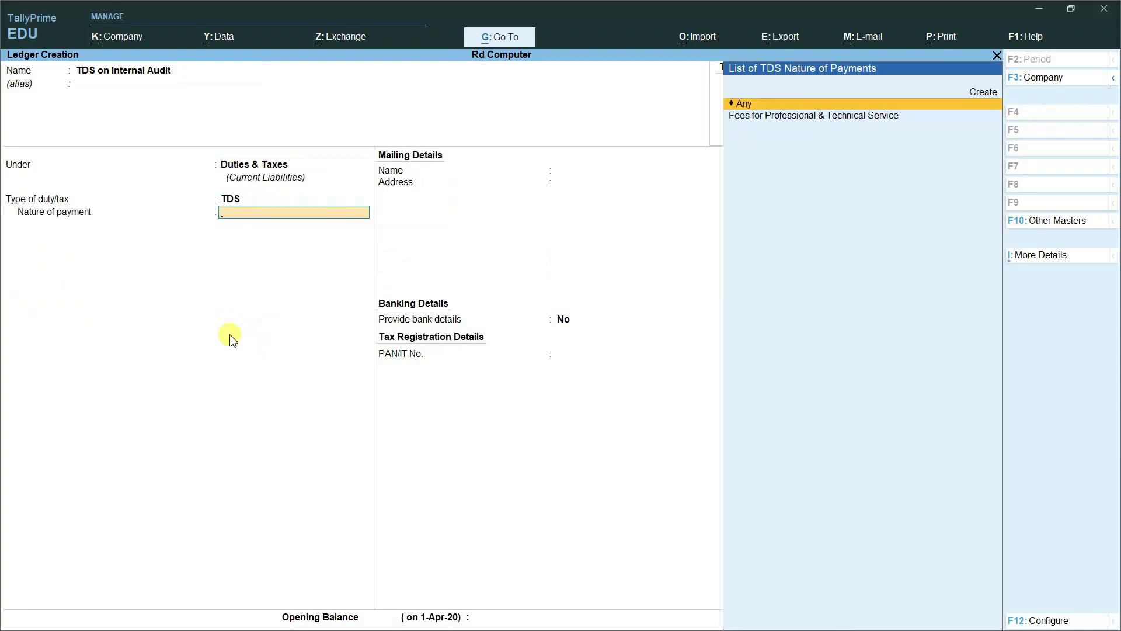
key("Down")
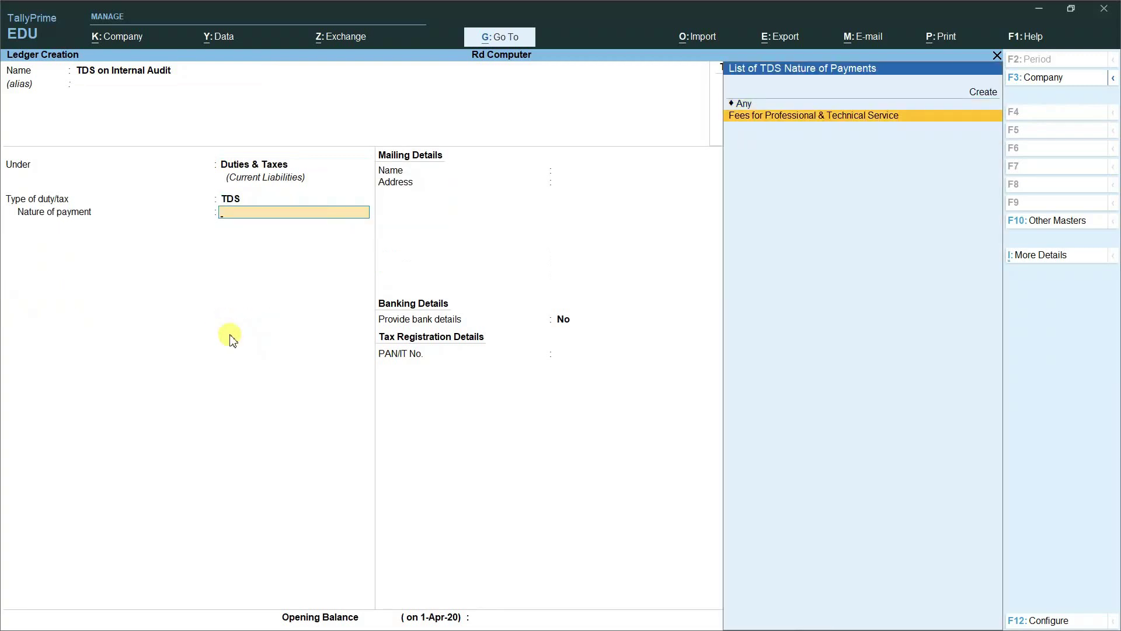
key("Return")
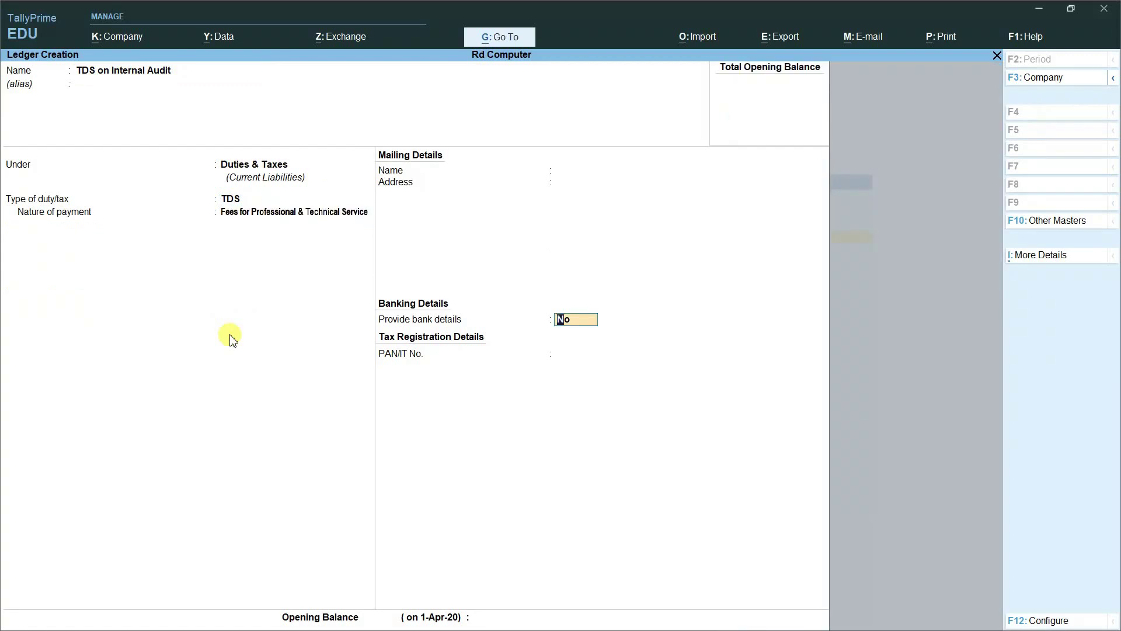
key("Return")
key("Return")
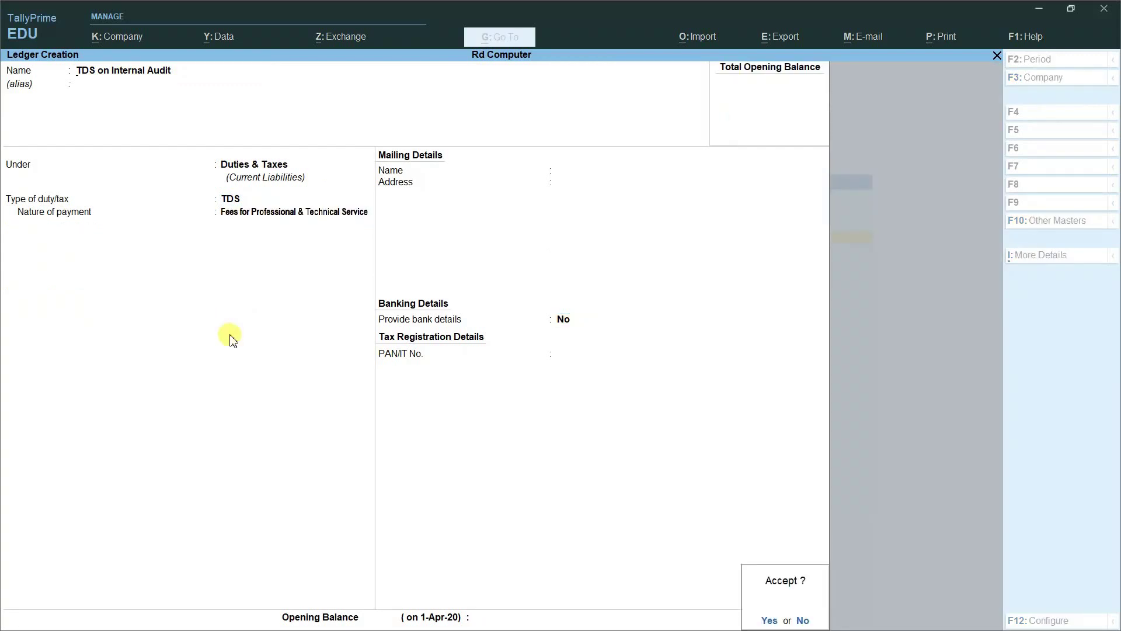
key("Return")
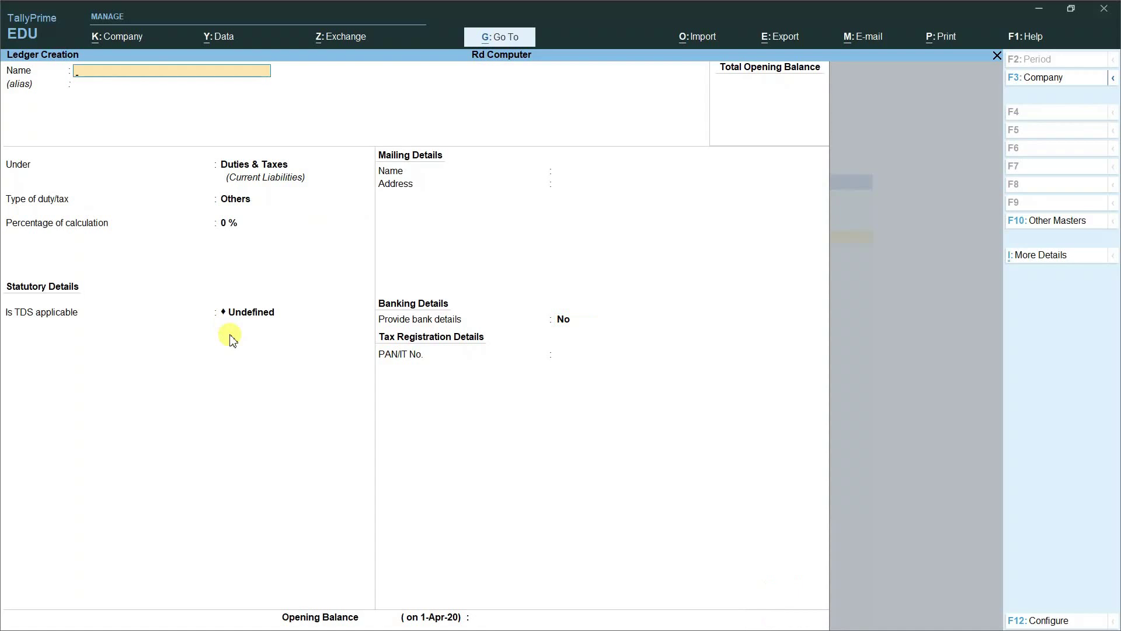
Step: Name a new ledger "Axis Bank" and place it under Bank Accounts
type("Axis Bank")
key("Return")
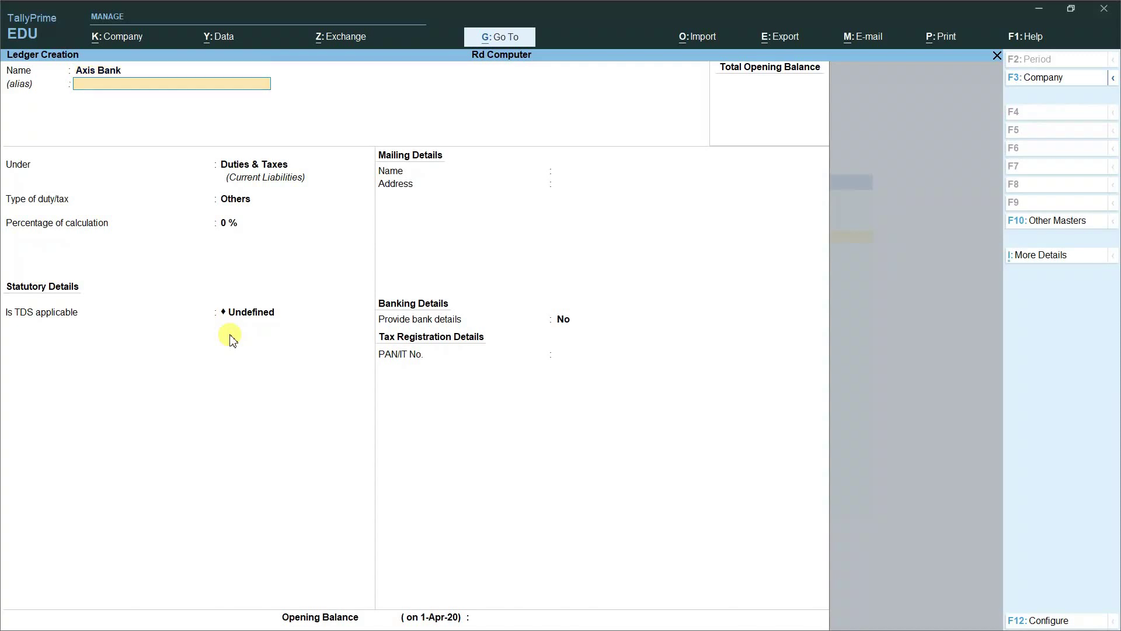
key("Return")
type("B")
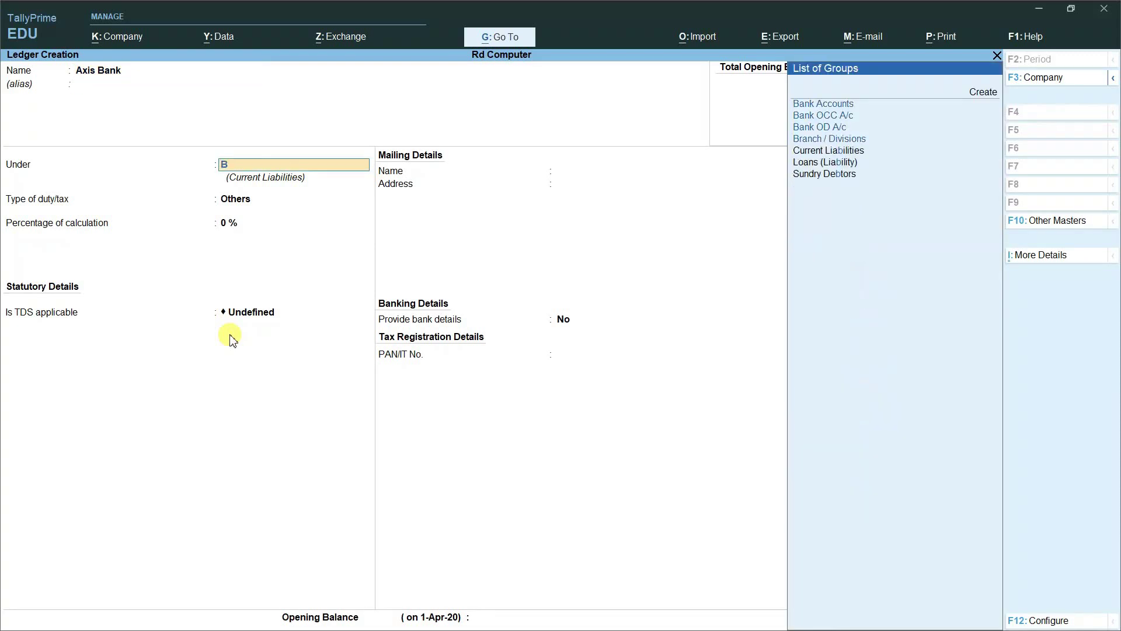
key("Return")
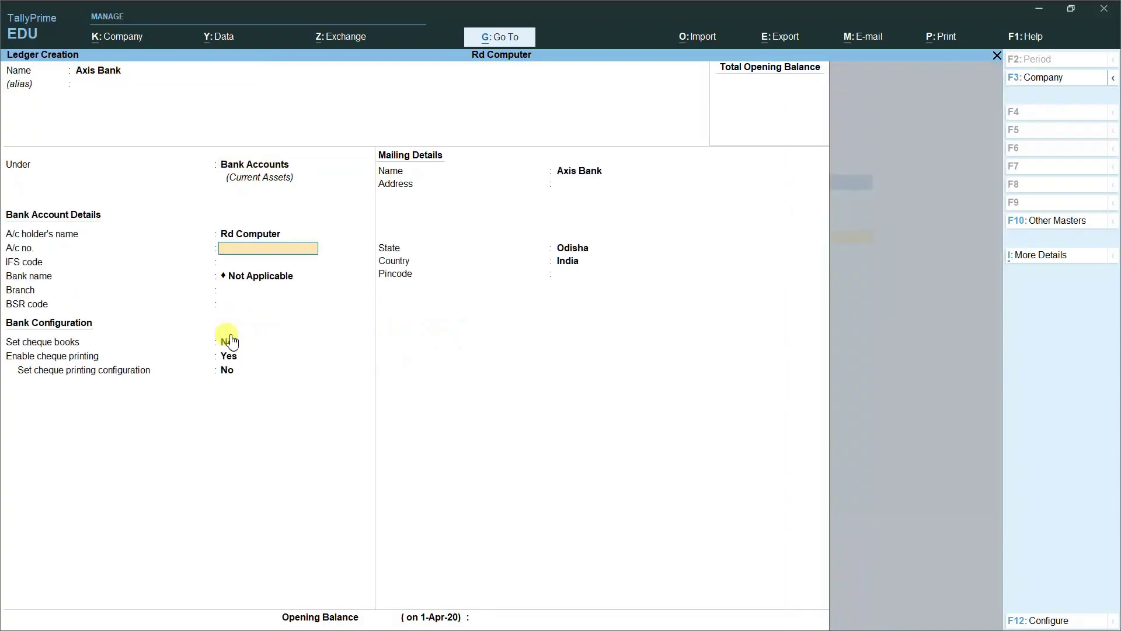
Step: Keep the default bank account details and configuration, and enter the bank's mailing address and pincode with the default state and country
key("Return")
key("Return")
key("Return")
key("Return")
key("Return")
key("Return")
key("Return")
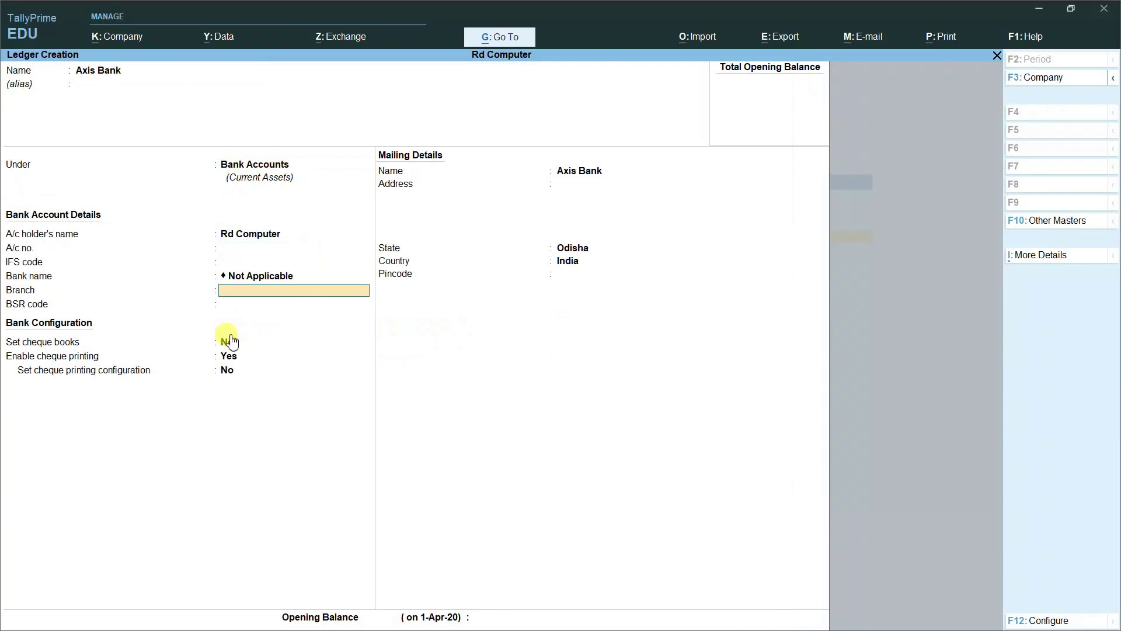
key("Return")
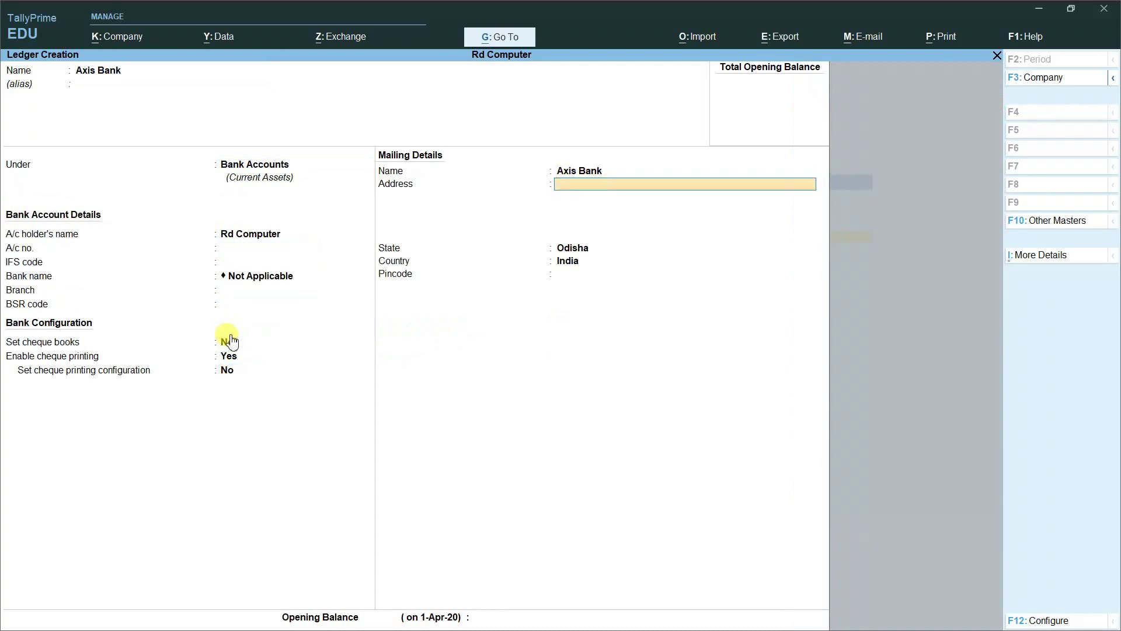
type("Nuapada")
key("Return")
key("Return")
key("Return")
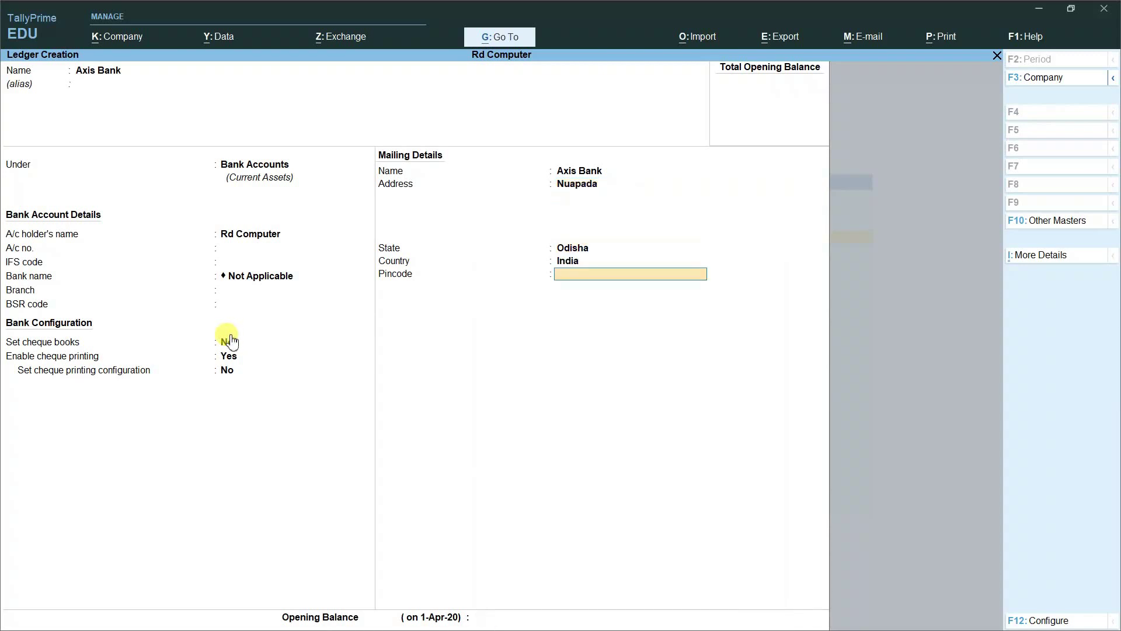
type("766105")
key("Return")
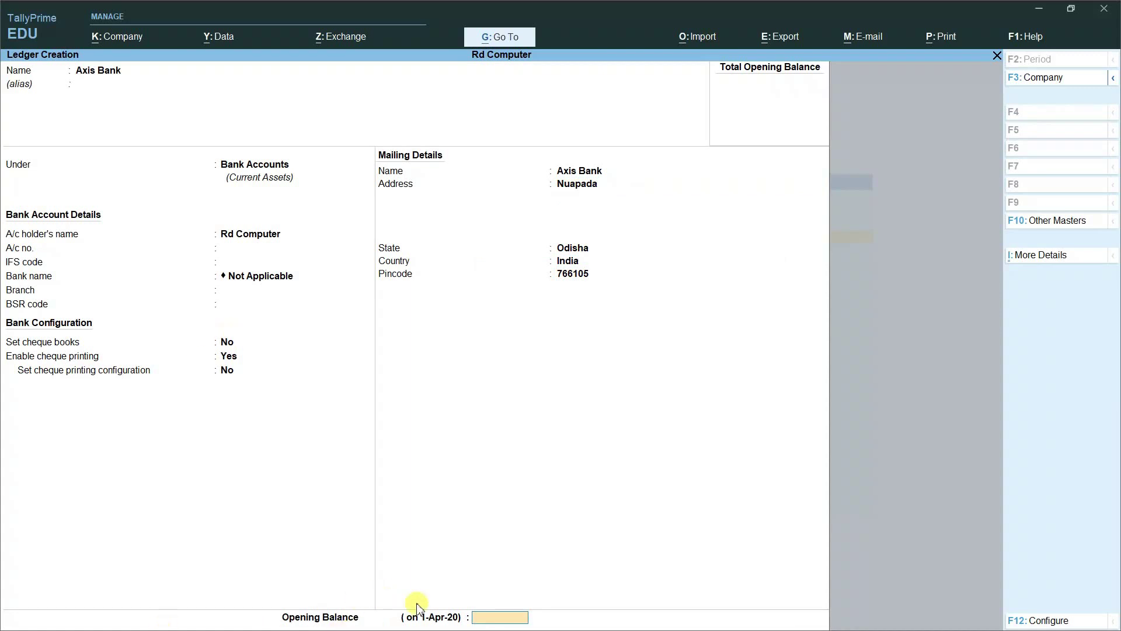
Step: Give the bank ledger an opening balance of 50,000 Dr, save it and return to the Gateway of Tally
type("50000")
key("Return")
key("Return")
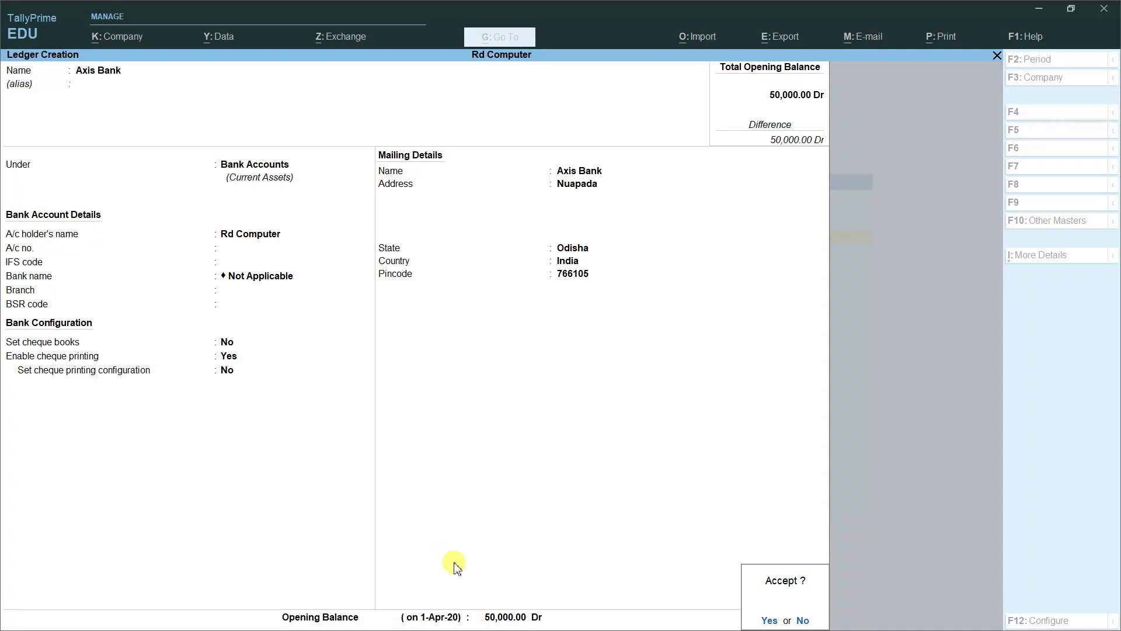
key("Return")
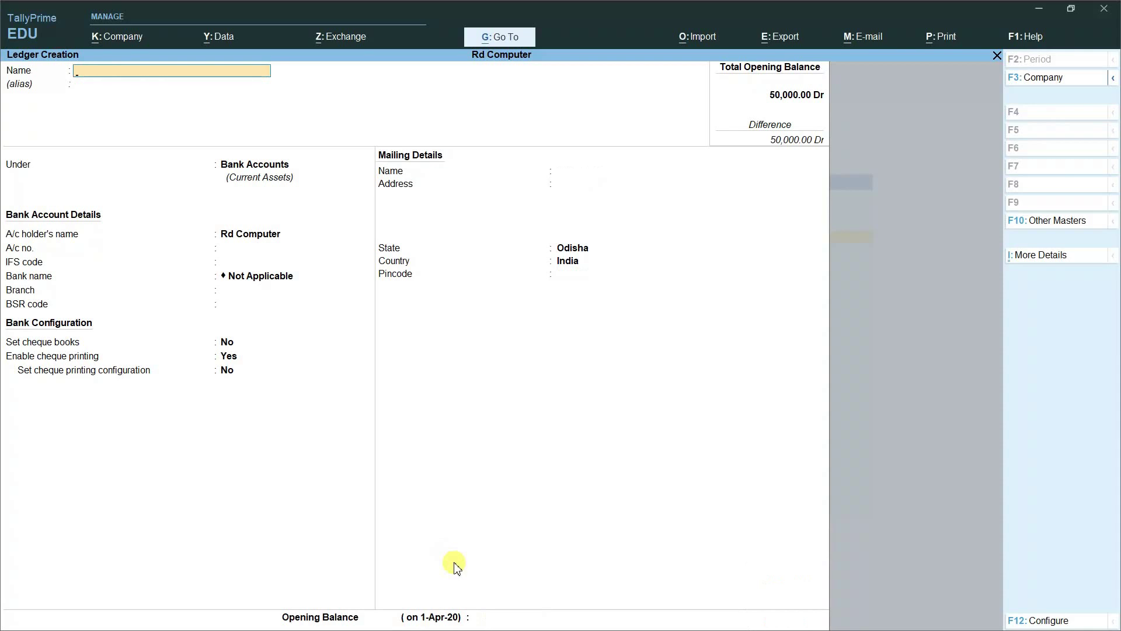
key("Escape")
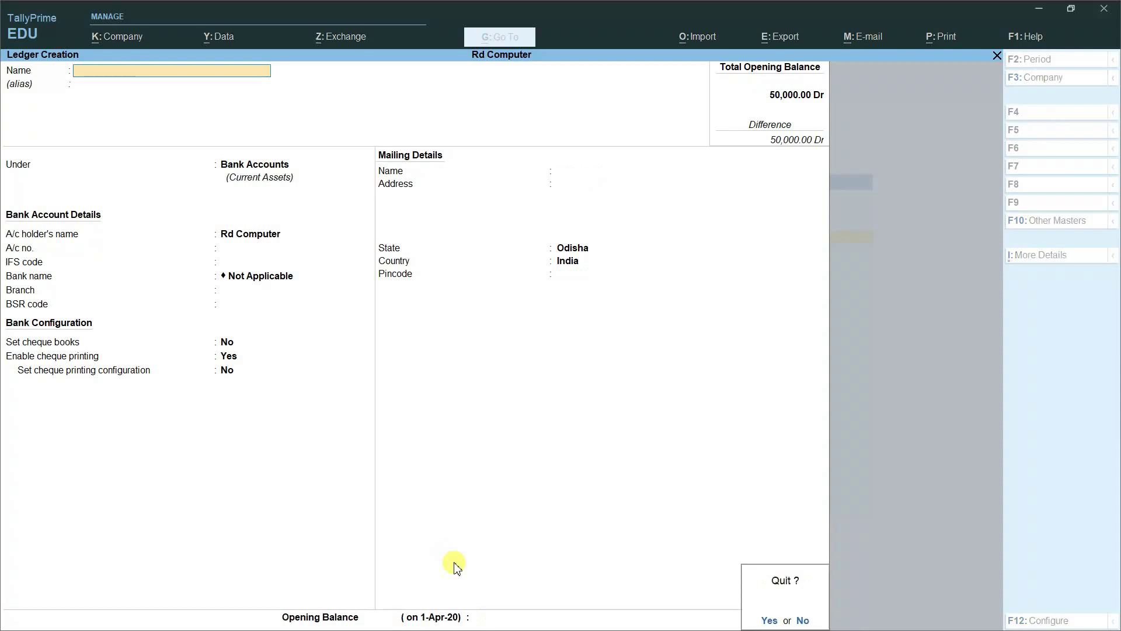
key("Return")
key("Escape")
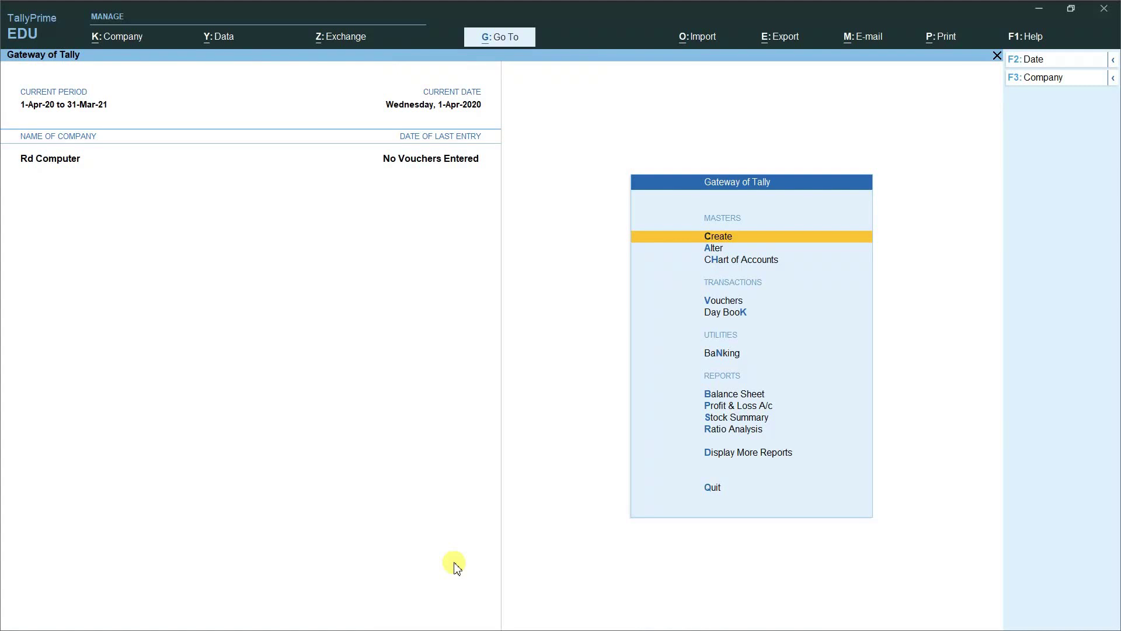
Step: In a new Journal voucher, debit Internal Audit Expenses with 35,000 and accept the nature of payment "Fees for Professional & Technical Service"
key("Down")
key("Down")
key("Down")
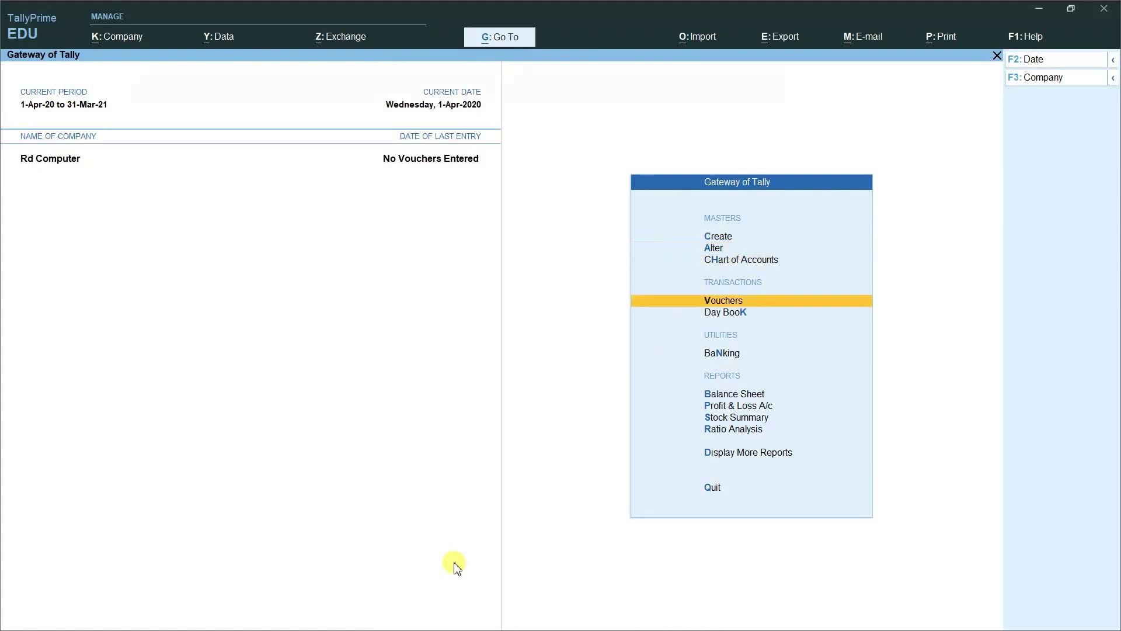
key("Return")
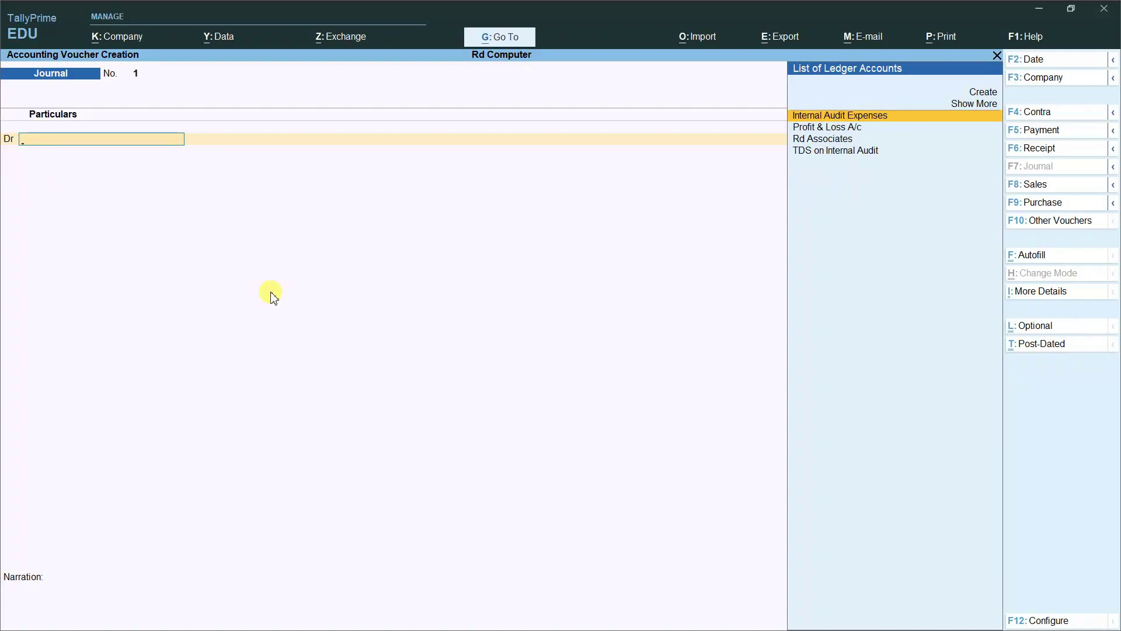
key("Return")
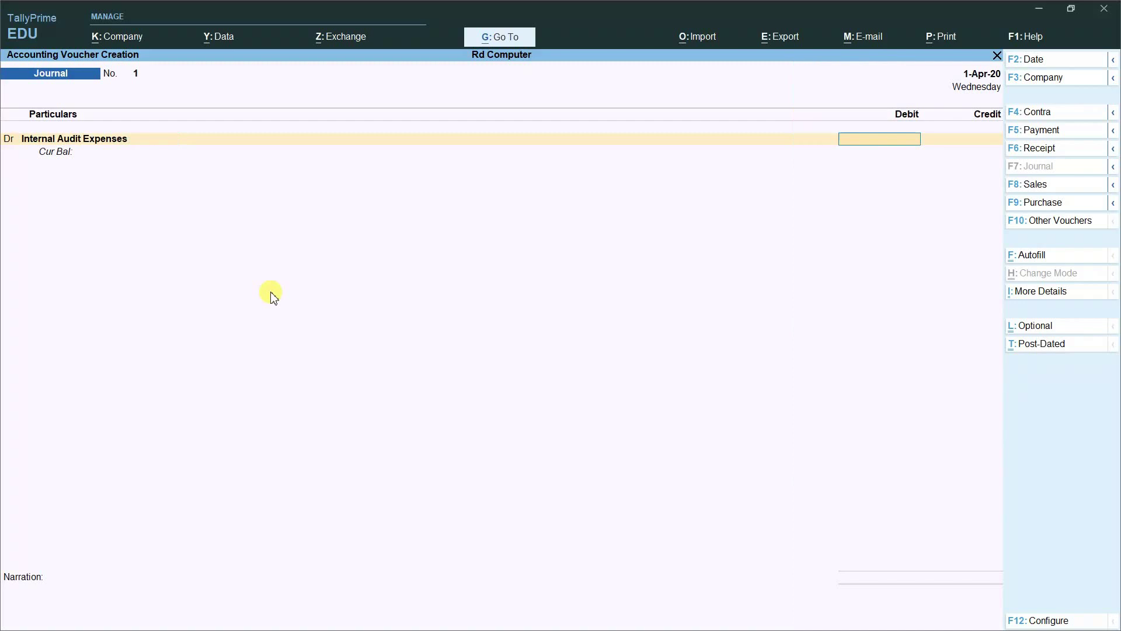
type("35000")
key("Return")
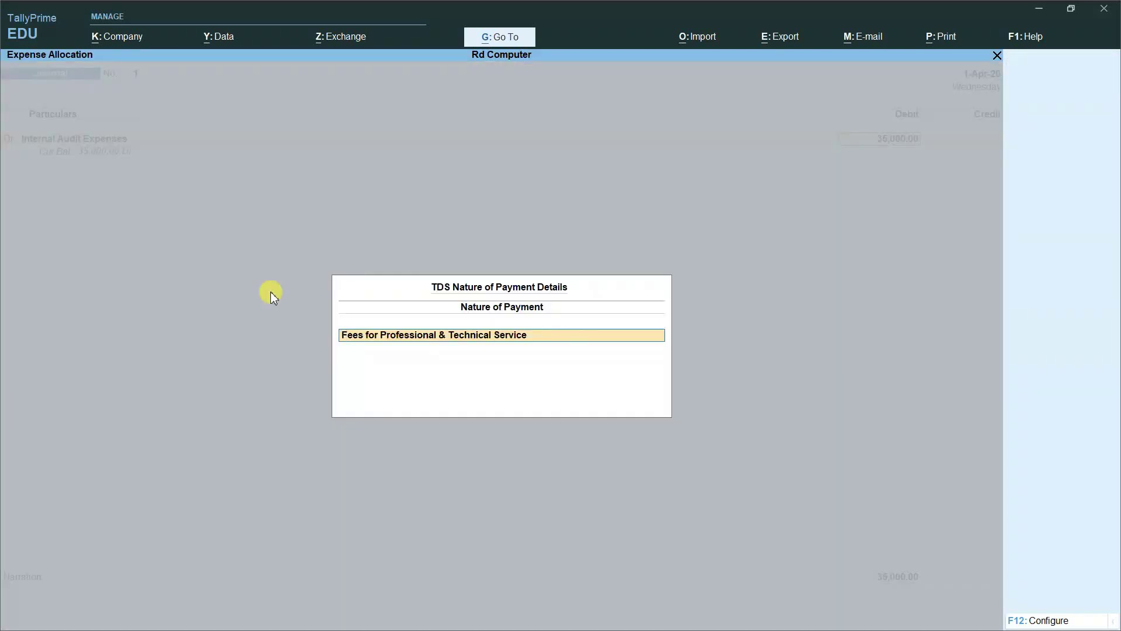
key("Return")
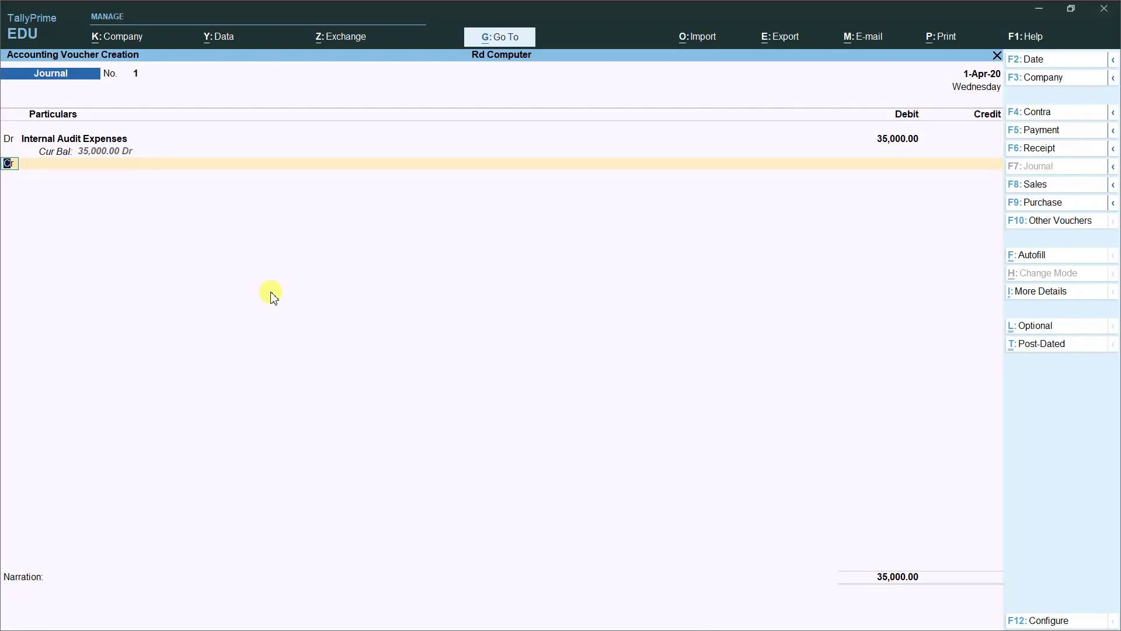
Step: Credit Rd Associates in the journal, accepting the calculated amount of 32,375
key("Return")
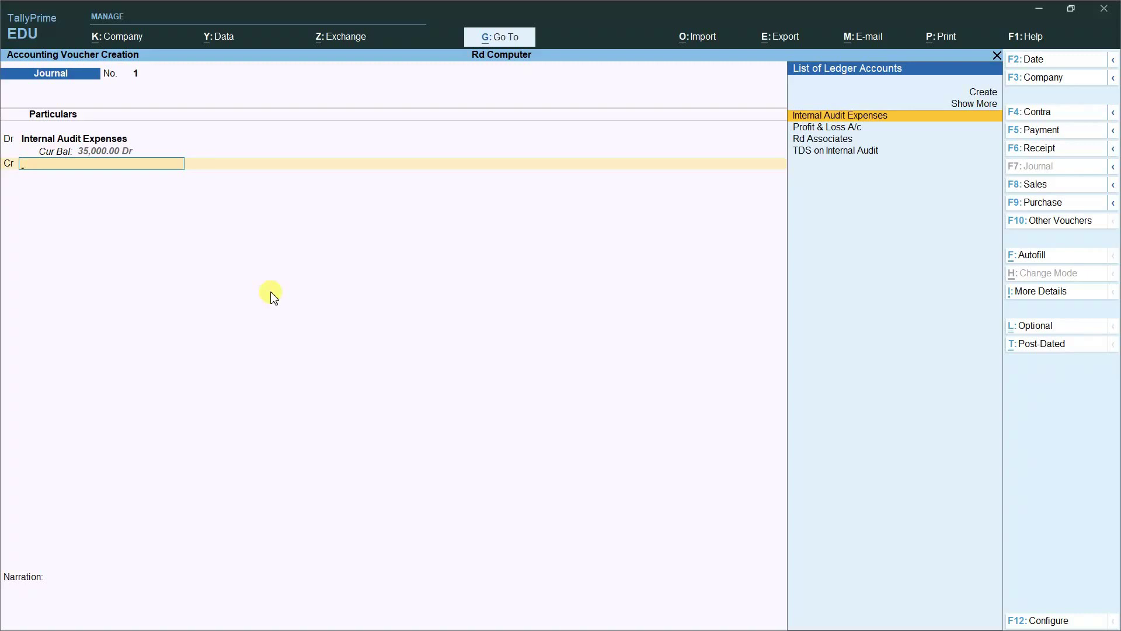
key("Down")
key("Down")
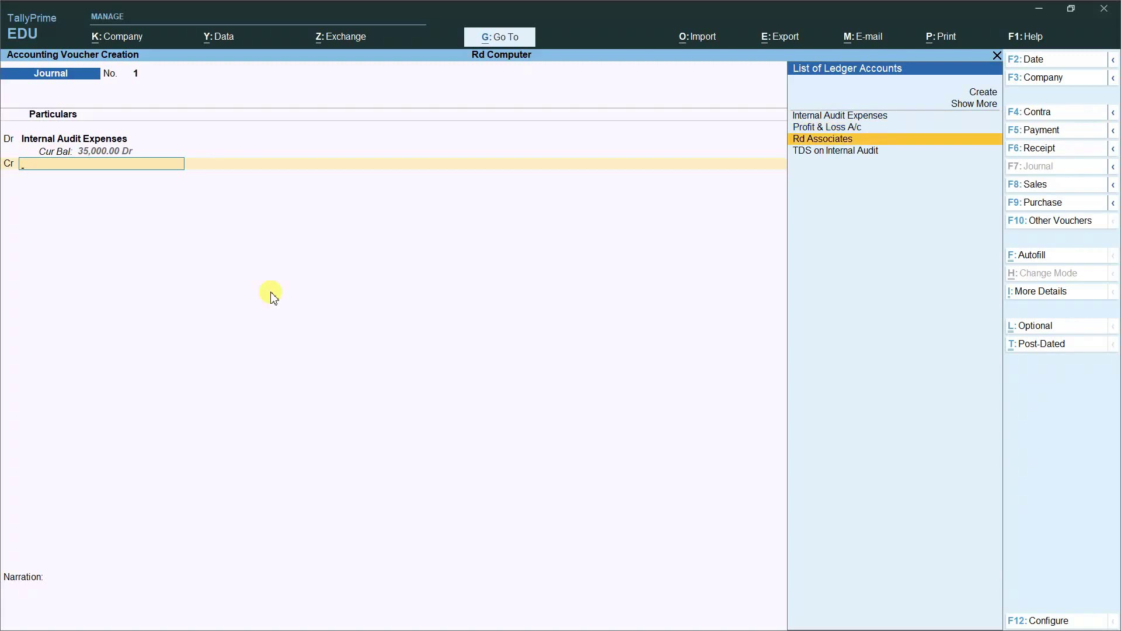
key("Return")
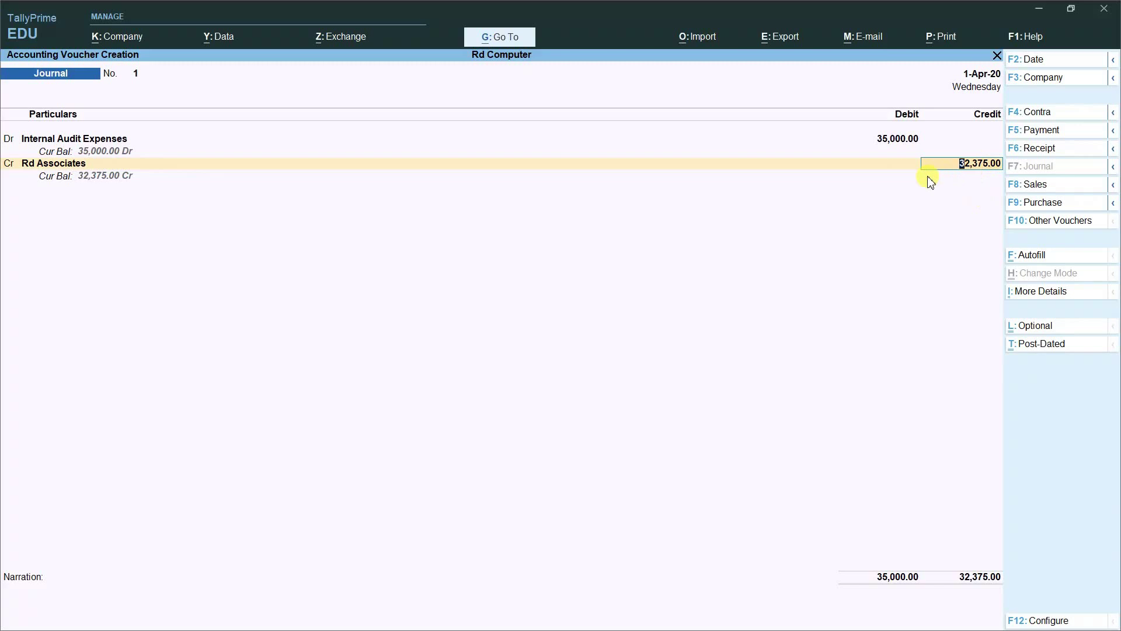
key("Return")
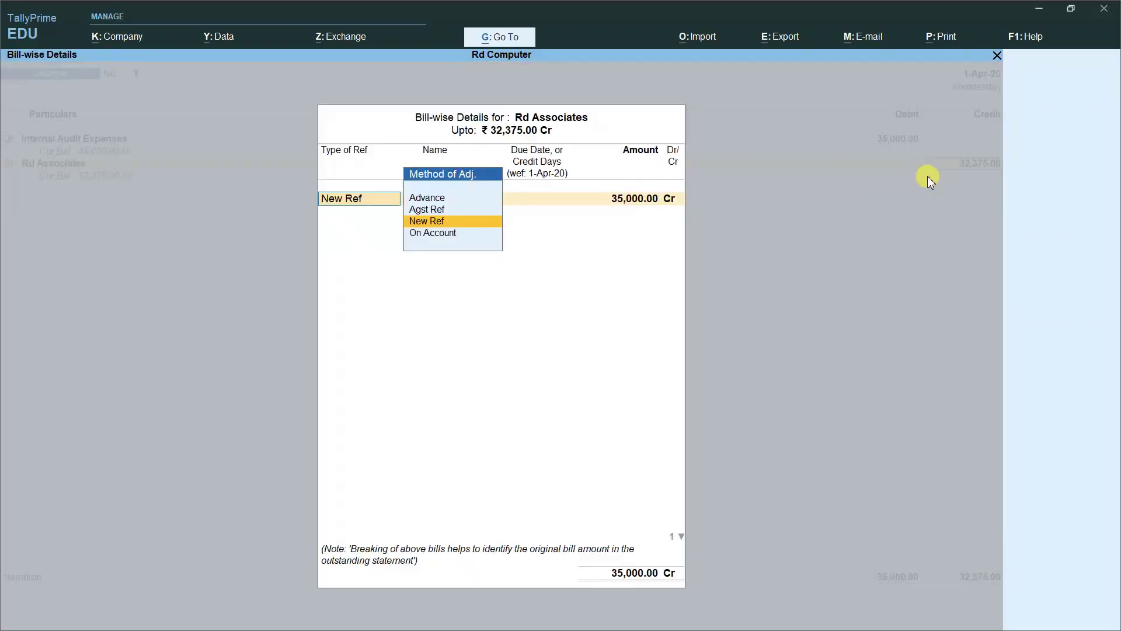
Step: Allocate the Rd Associates bill-wise details to New Ref 1 as 35,000 Cr and 2,625 Dr, and begin another credit line
key("Return")
key("Return")
key("Return")
key("Return")
key("Return")
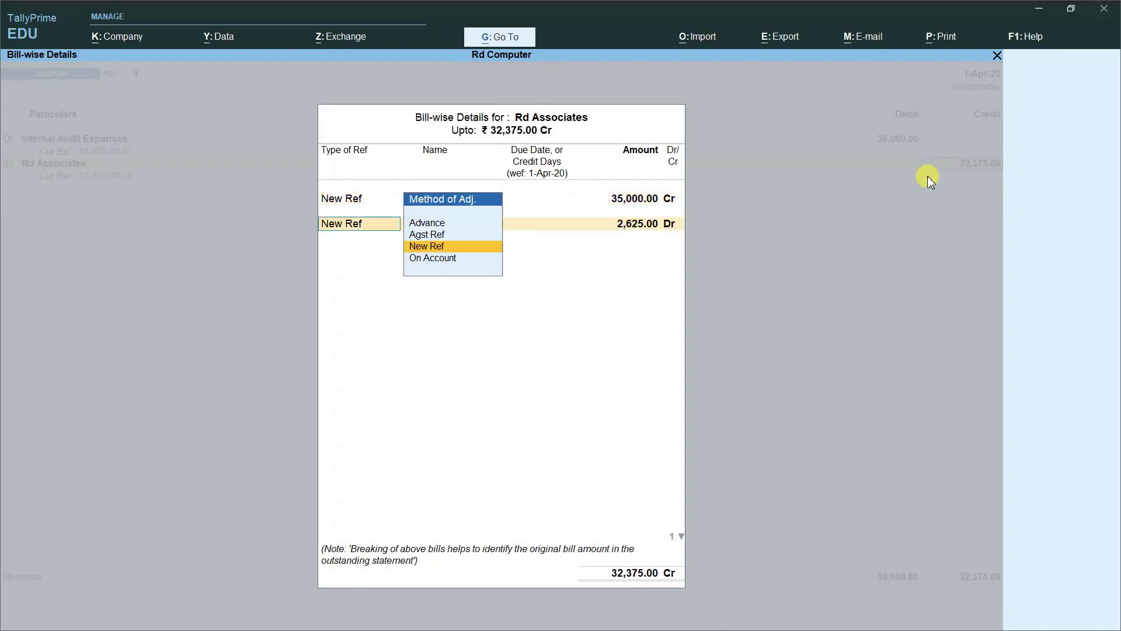
key("Return")
key("Return")
key("Return")
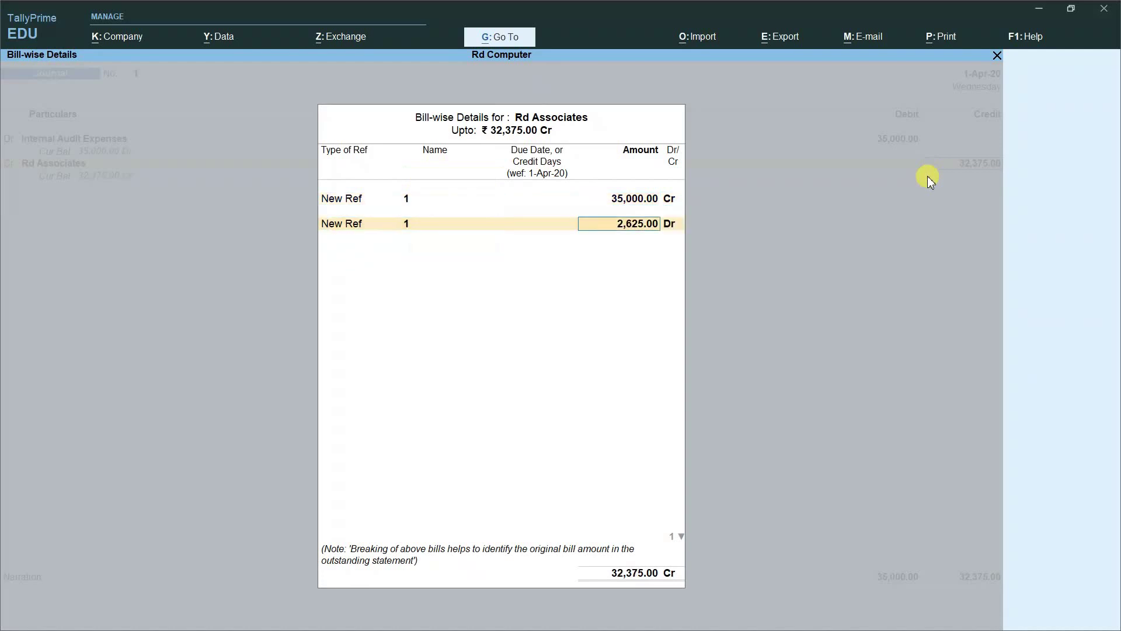
key("Return")
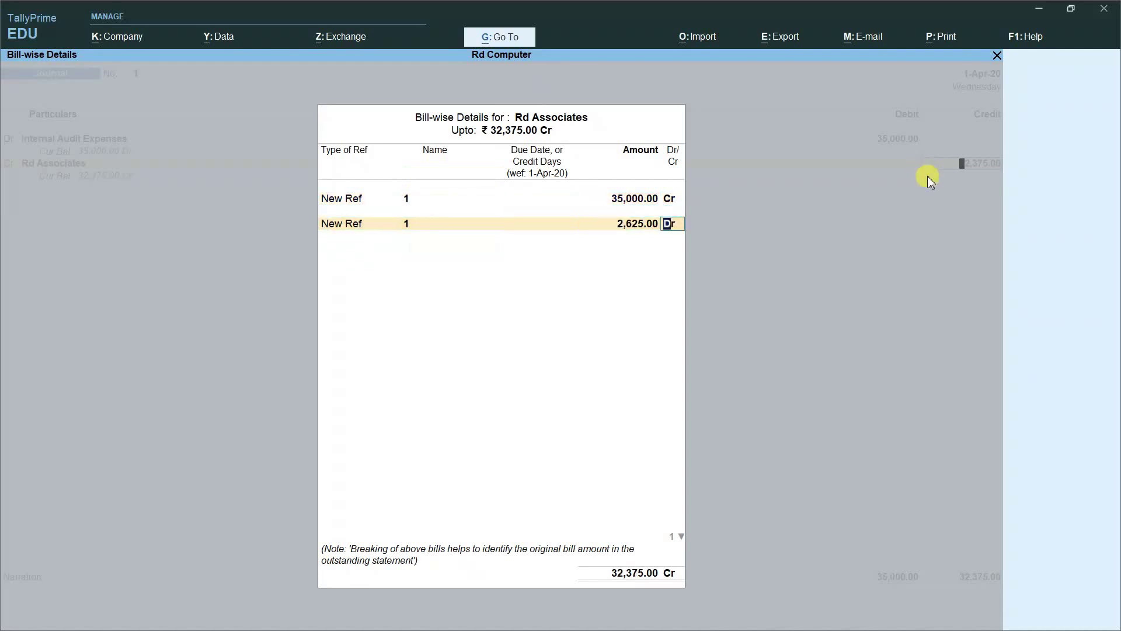
key("Return")
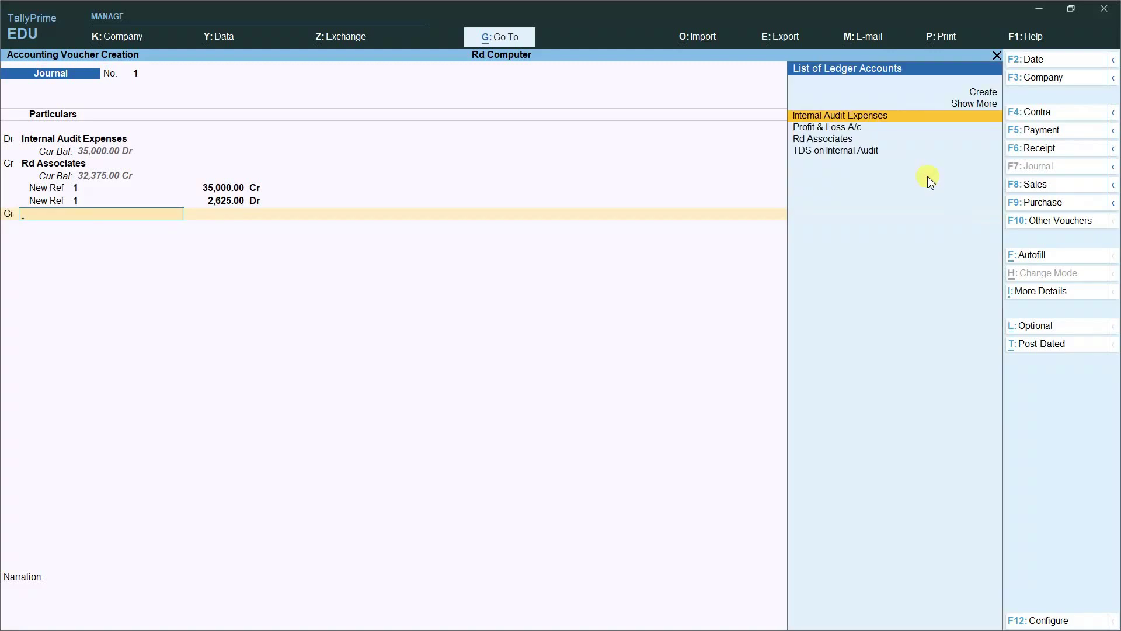
Step: Credit TDS on Internal Audit with the calculated 2,625 and proceed to the narration
key("Down")
key("Down")
key("Down")
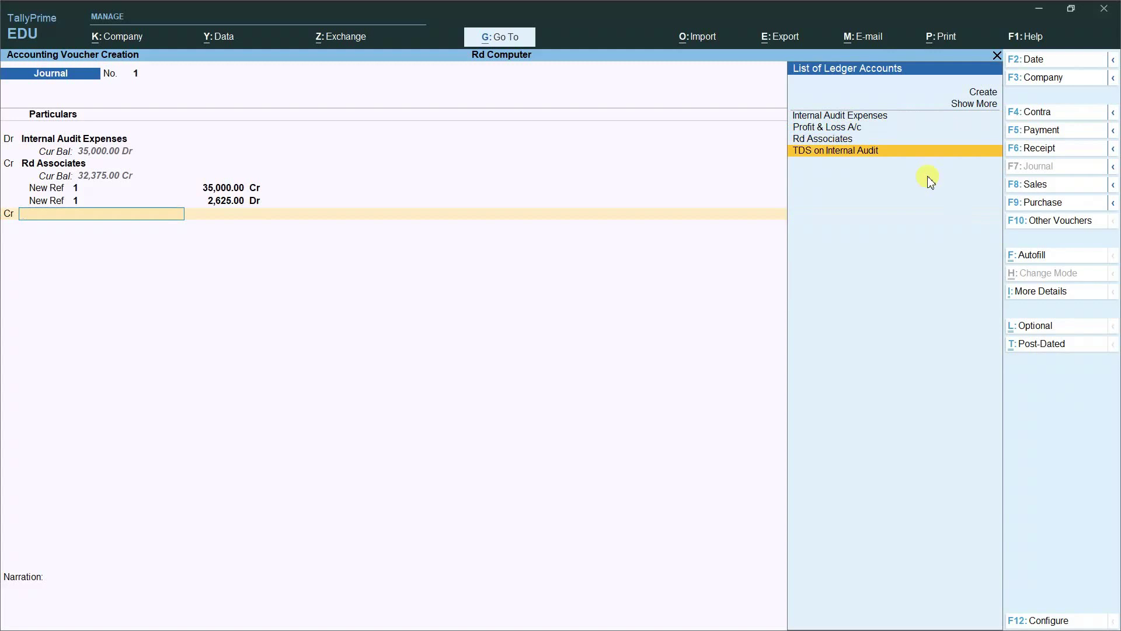
key("Return")
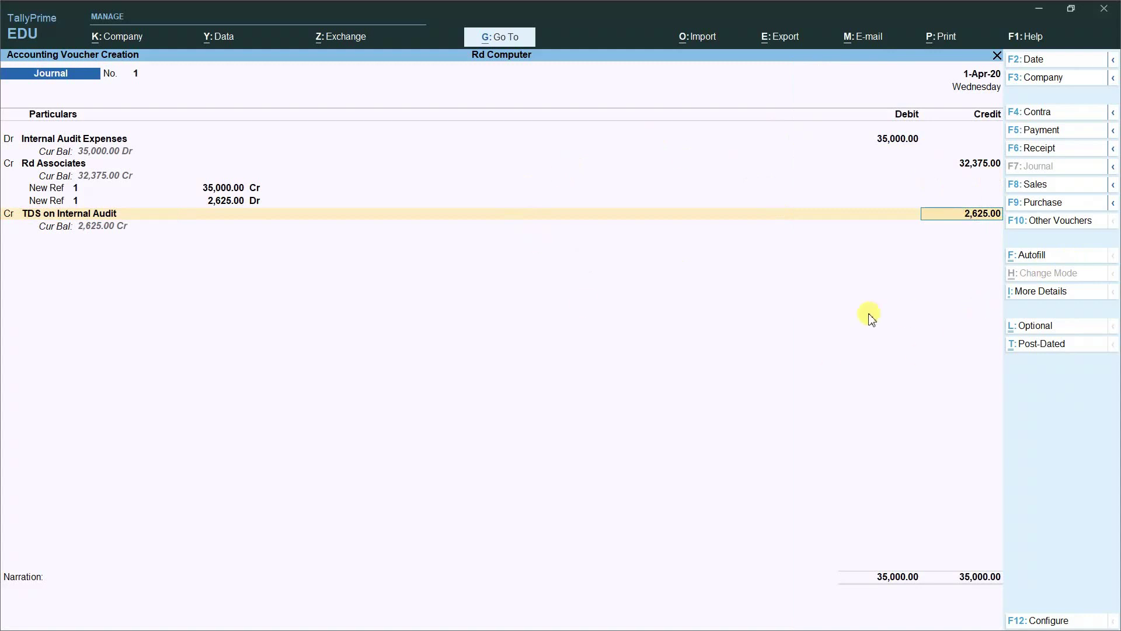
key("Return")
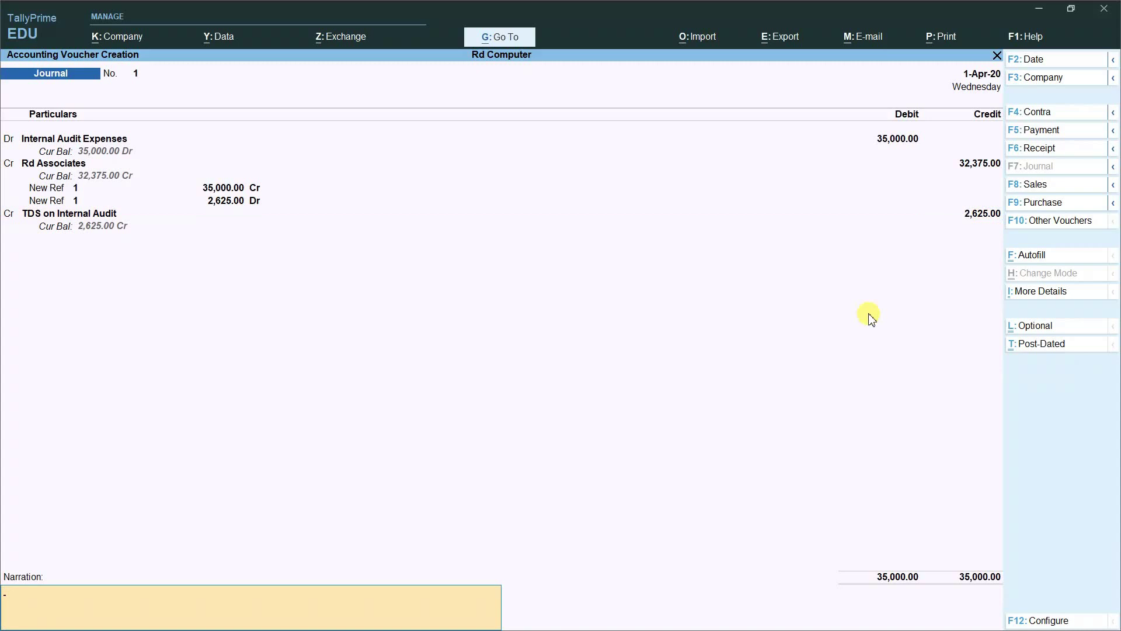
Step: Enter the narration "being received invoice from rd associates & TDS towards internal audit" and save the journal voucher
type("eing received invoice from rd associates")
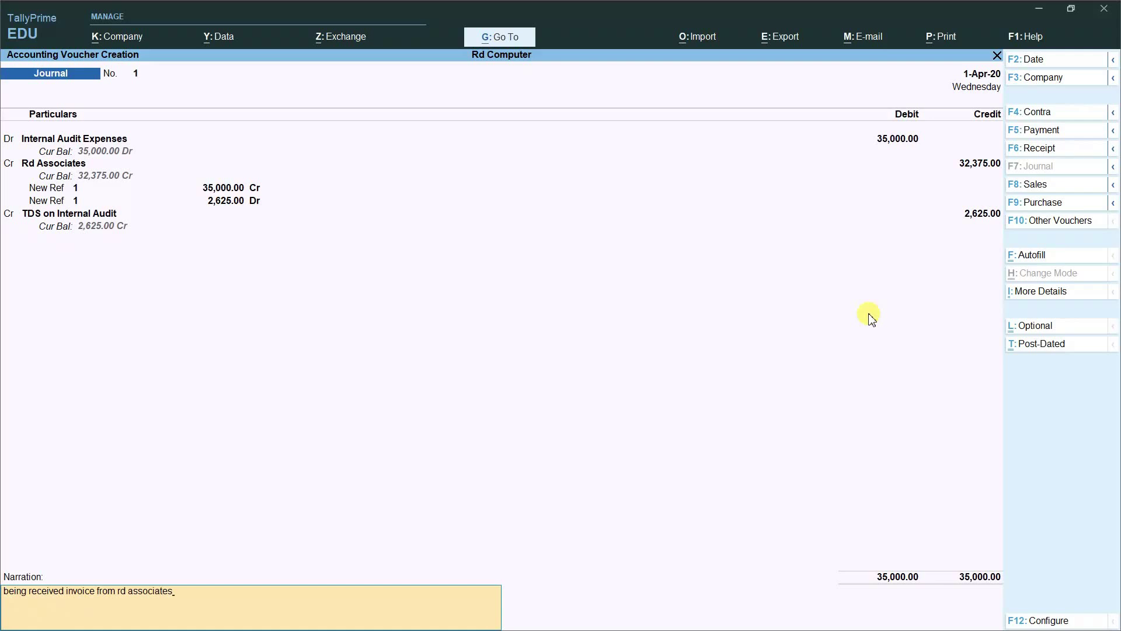
type(" & TDS towards internal audit")
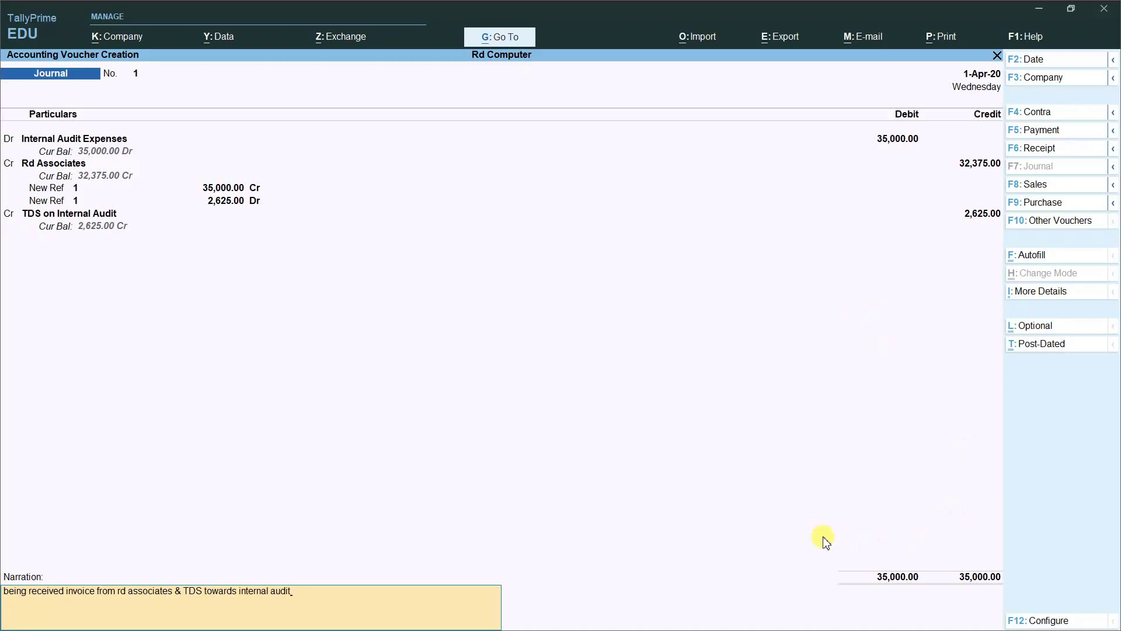
key("Return")
key("Return")
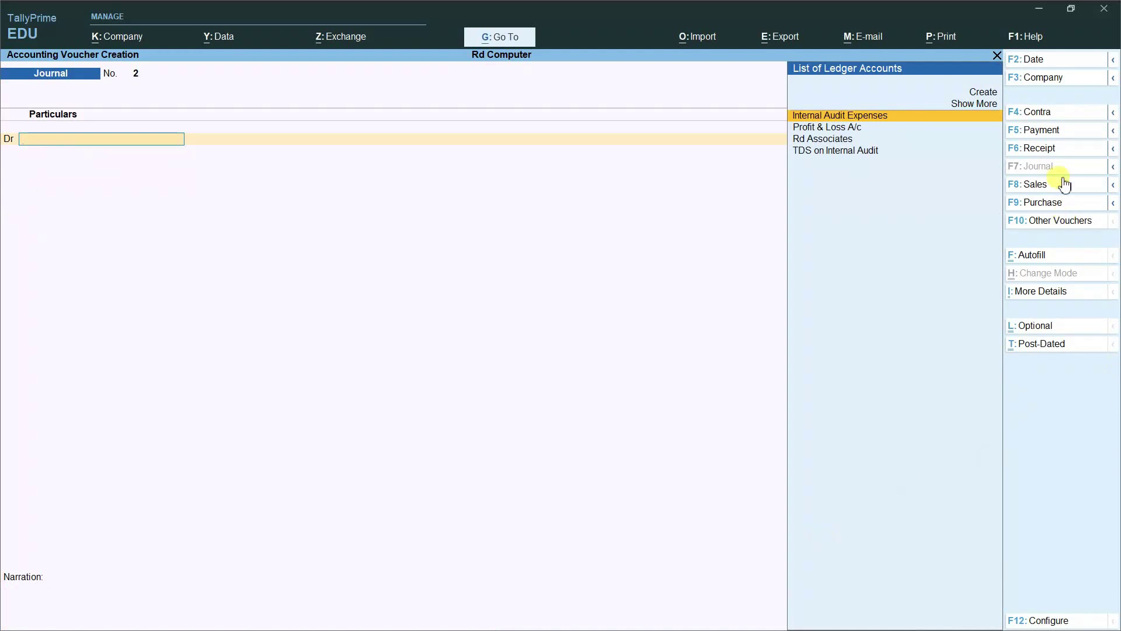
Step: In a new Payment voucher, debit Rd Associates with 32,375 and allocate the full amount as Agst Ref 1
left_click(1048, 138)
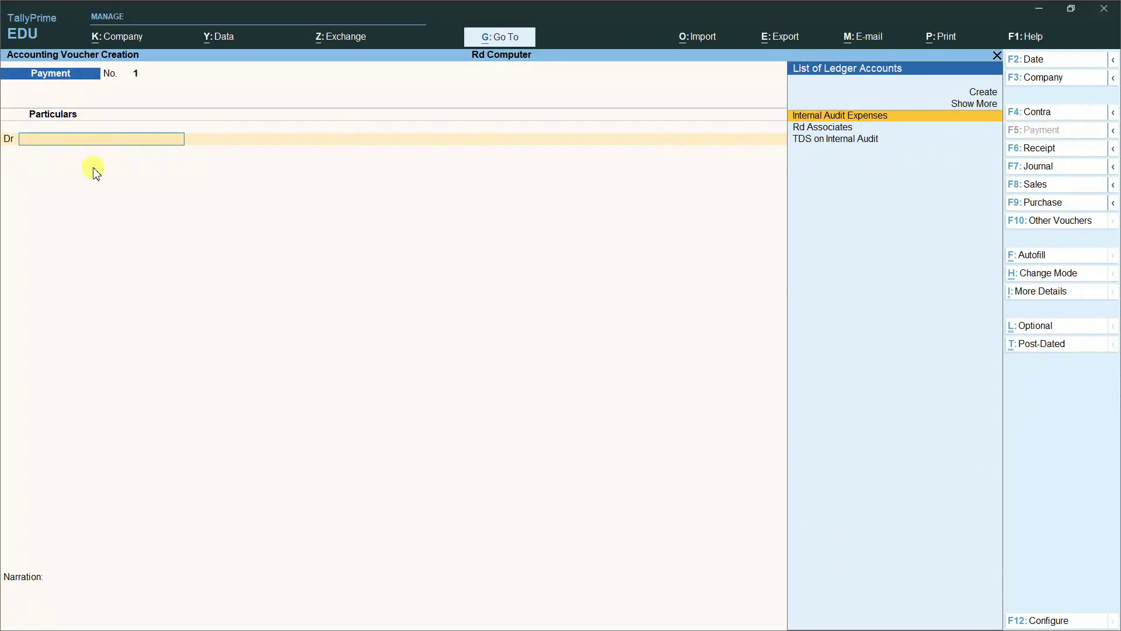
key("Down")
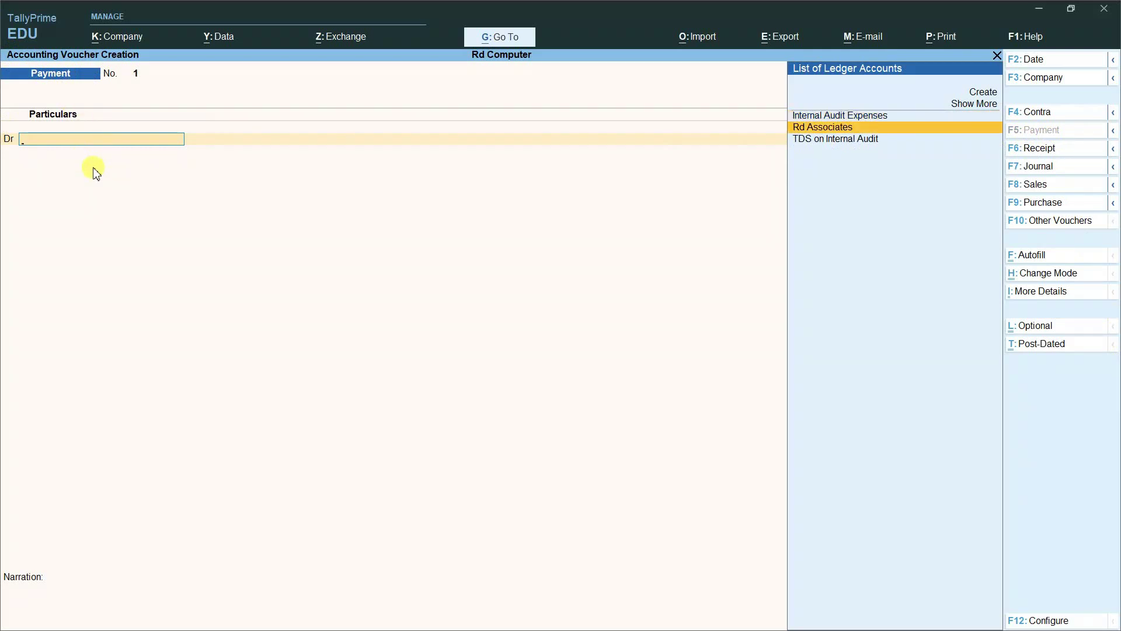
key("Return")
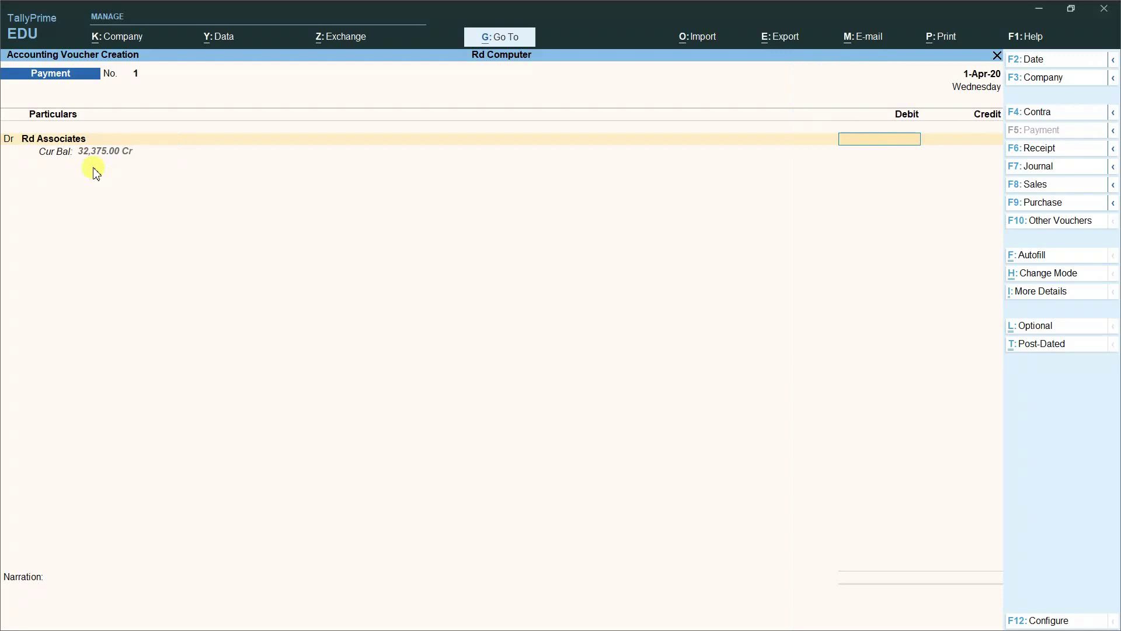
type("32375")
key("Return")
key("Return")
key("Return")
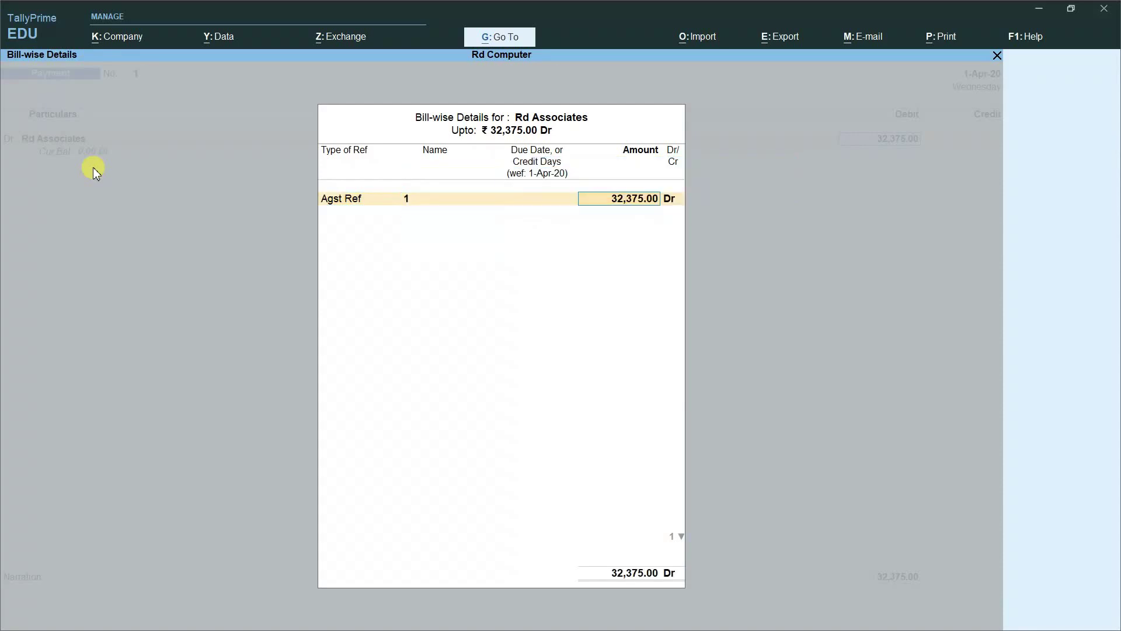
key("Return")
key("Return")
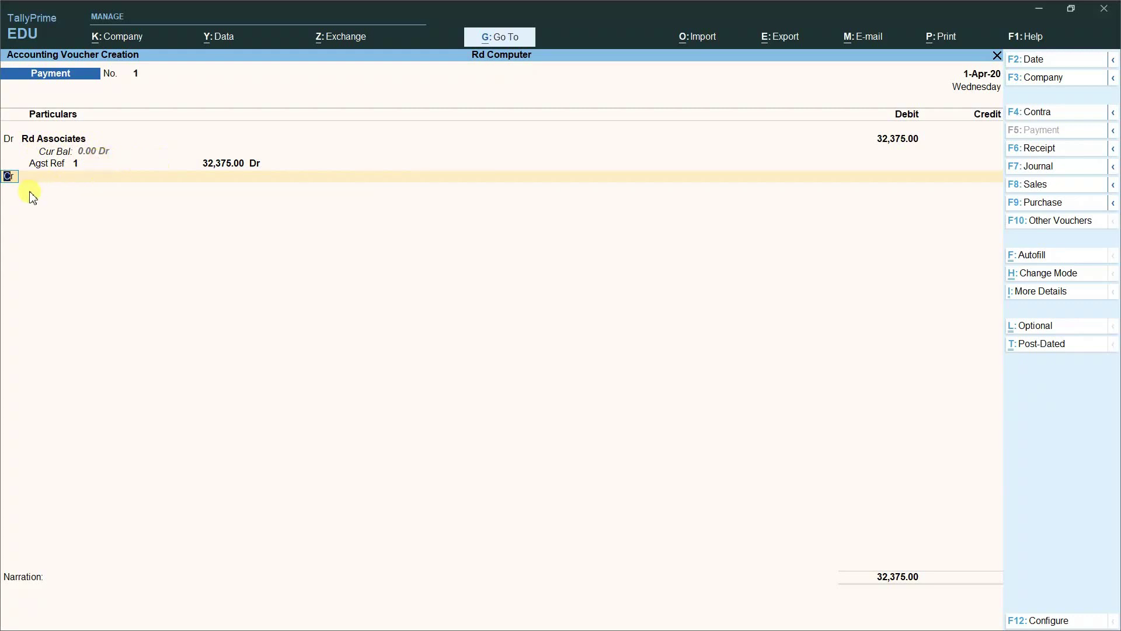
Step: Credit Axis Bank with 32,375 and accept the Cheque bank allocation, leaving the instrument number blank
key("Return")
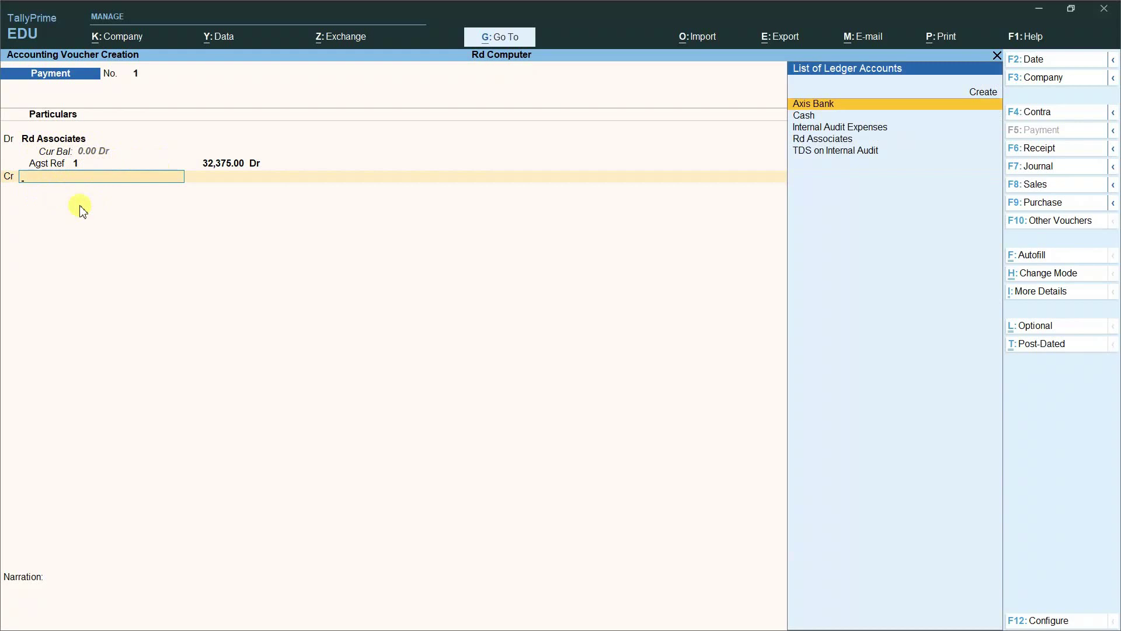
key("Return")
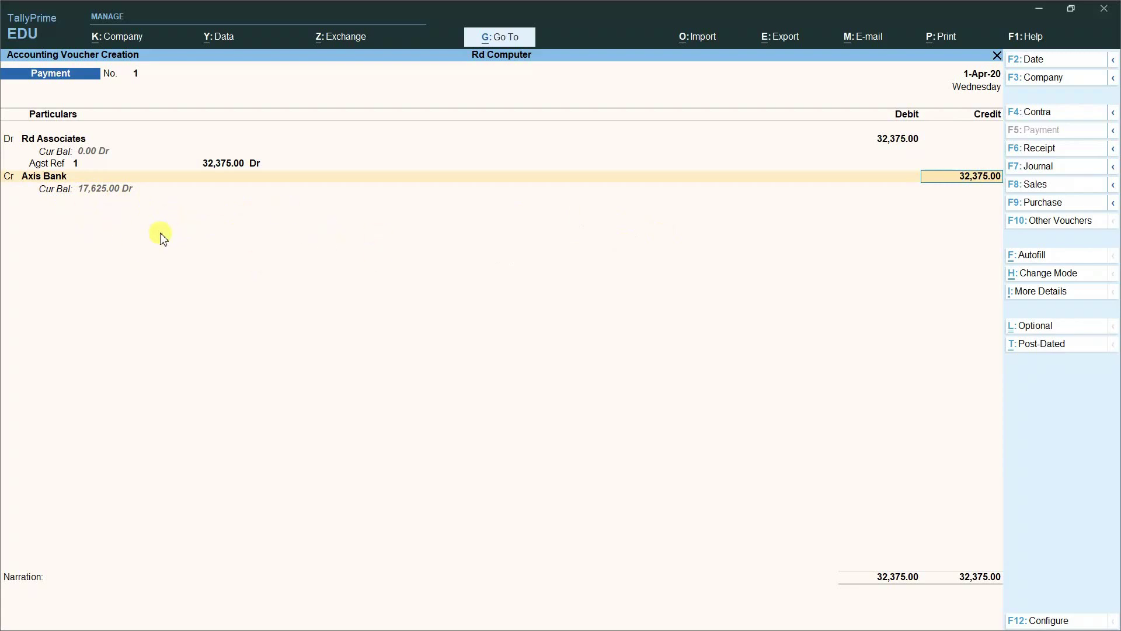
key("Return")
key("Return")
key("Return")
key("Return")
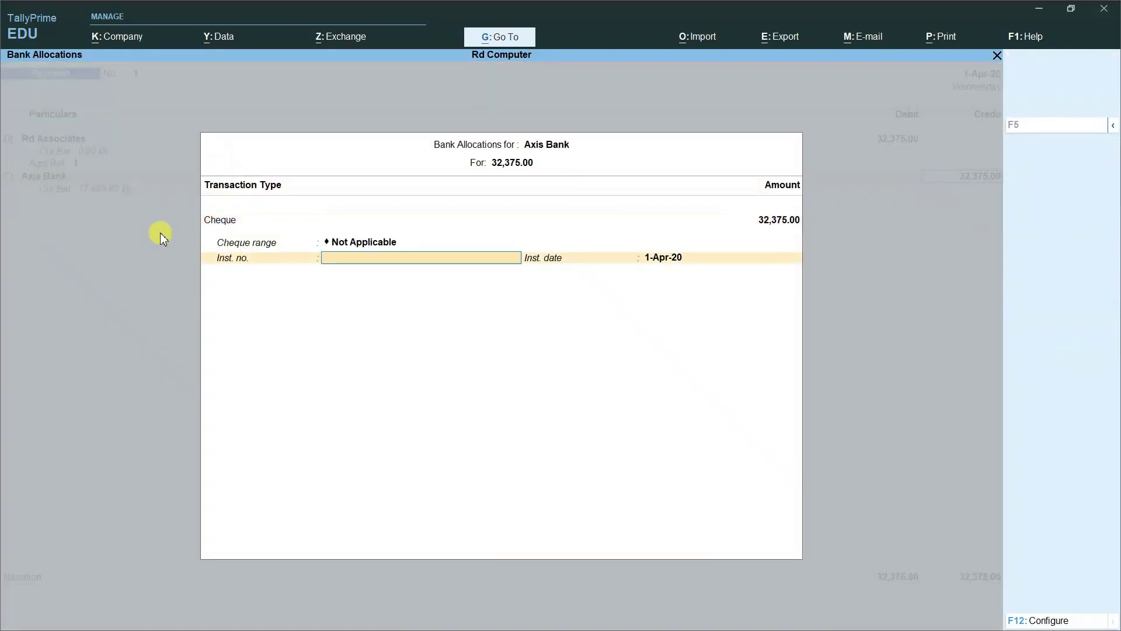
key("Return")
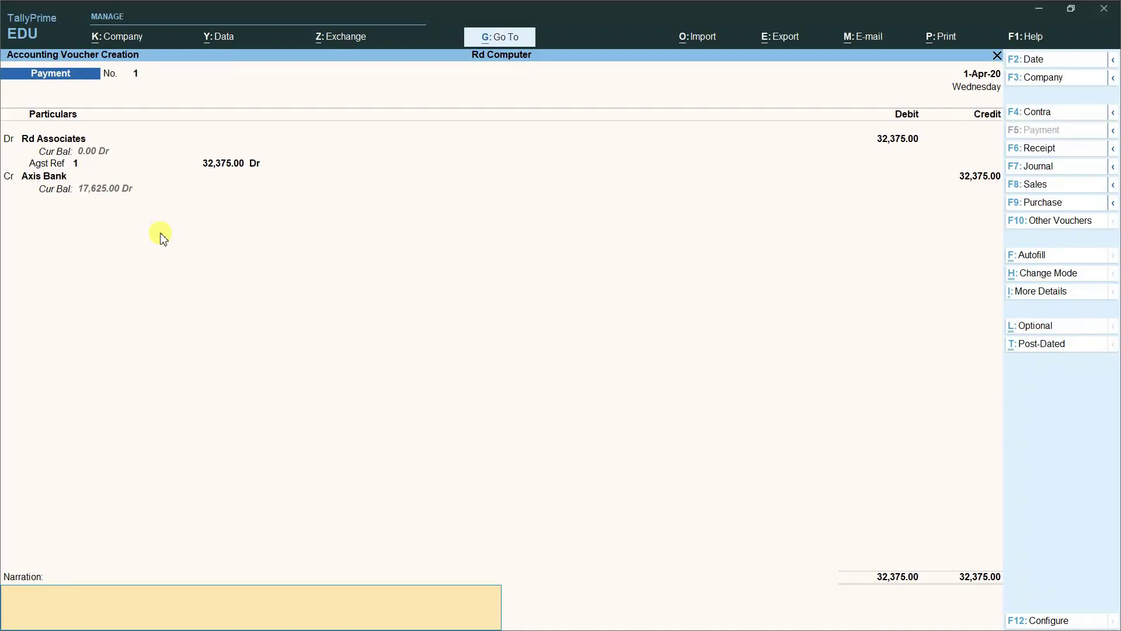
Step: Enter the narration "being amount paid to rd associates towards his invoice after deducting TDS" and save the payment voucher
type("being amount paid to rd associates towards his invoice after deducting TDS")
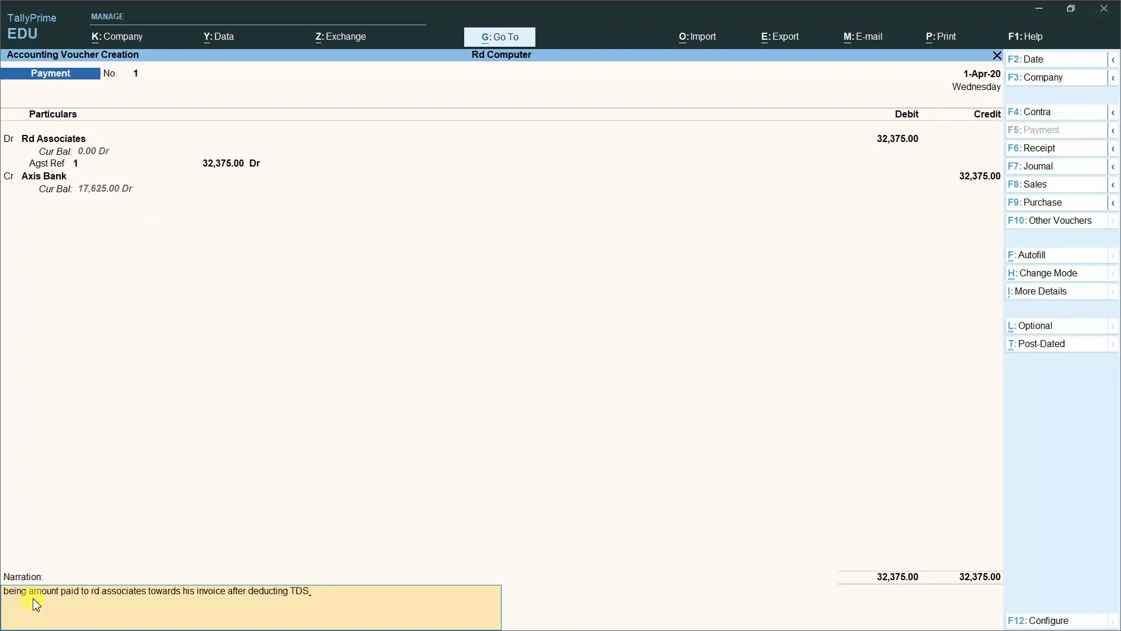
key("Return")
left_click(345, 601)
key("Return")
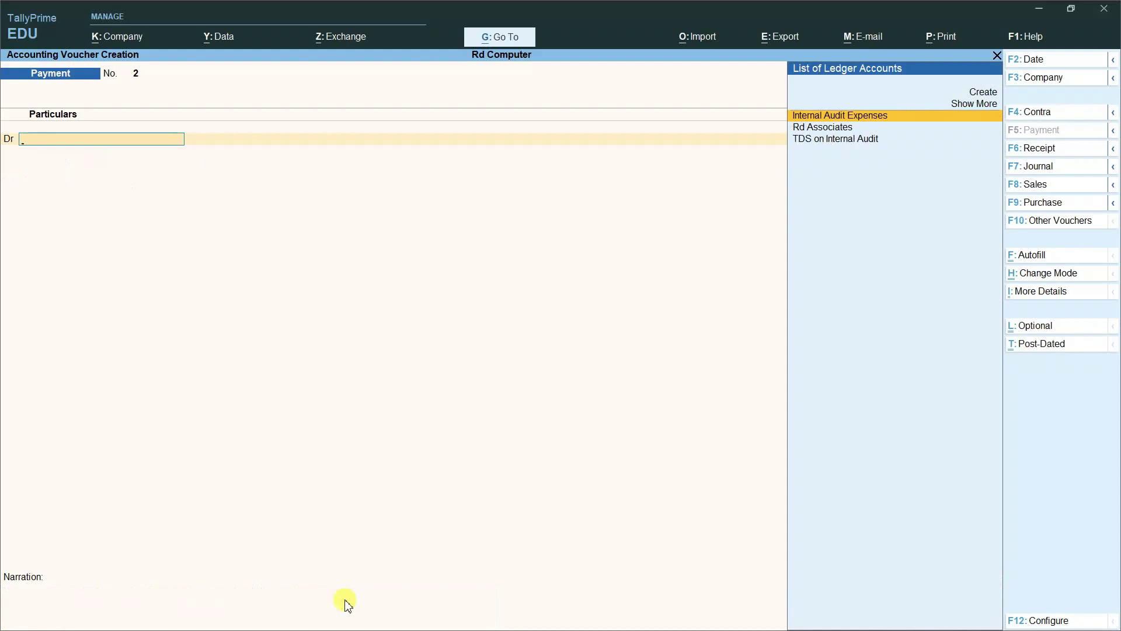
Step: Leave voucher entry and open the Balance Sheet of Rd Computer
left_click(346, 601)
key("Escape")
key("Return")
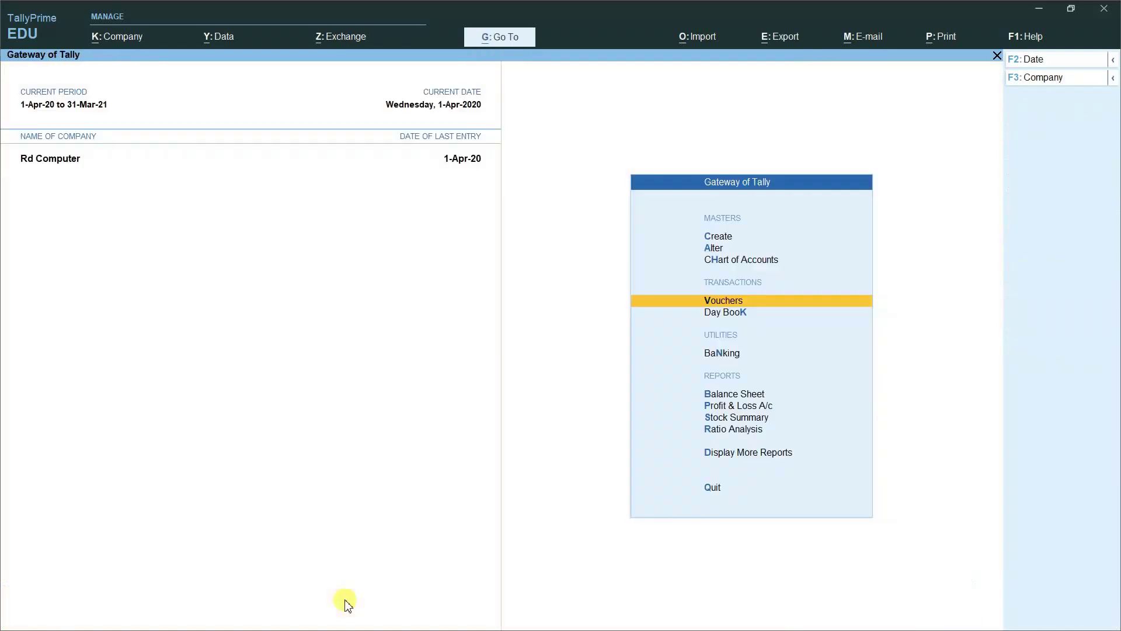
key("Down")
key("Down")
key("Down")
key("Down")
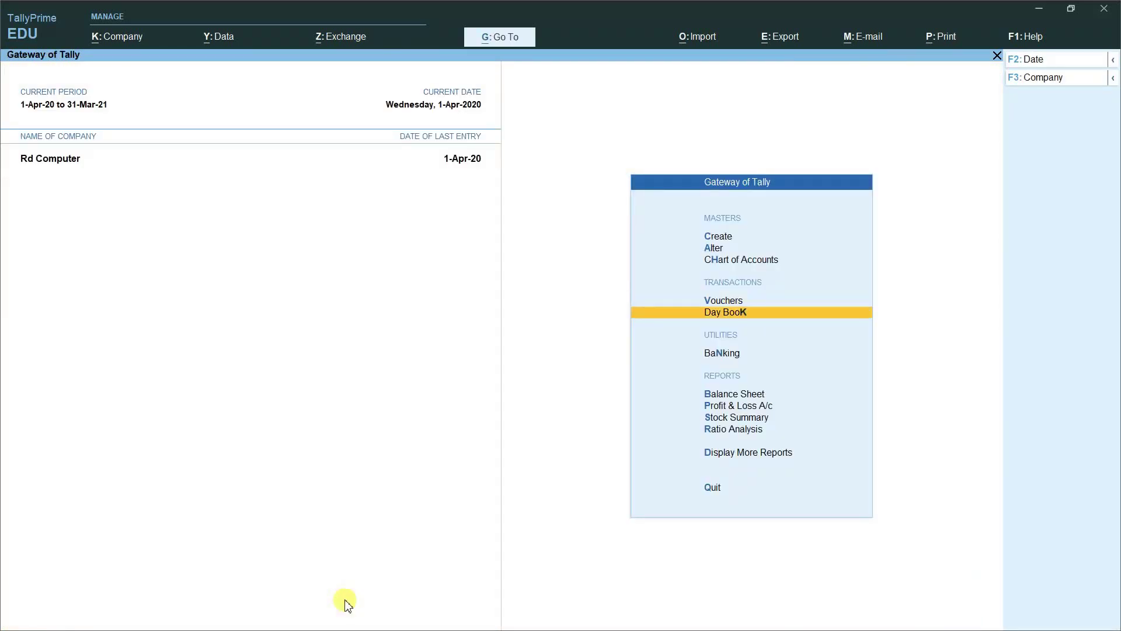
key("Up")
key("Return")
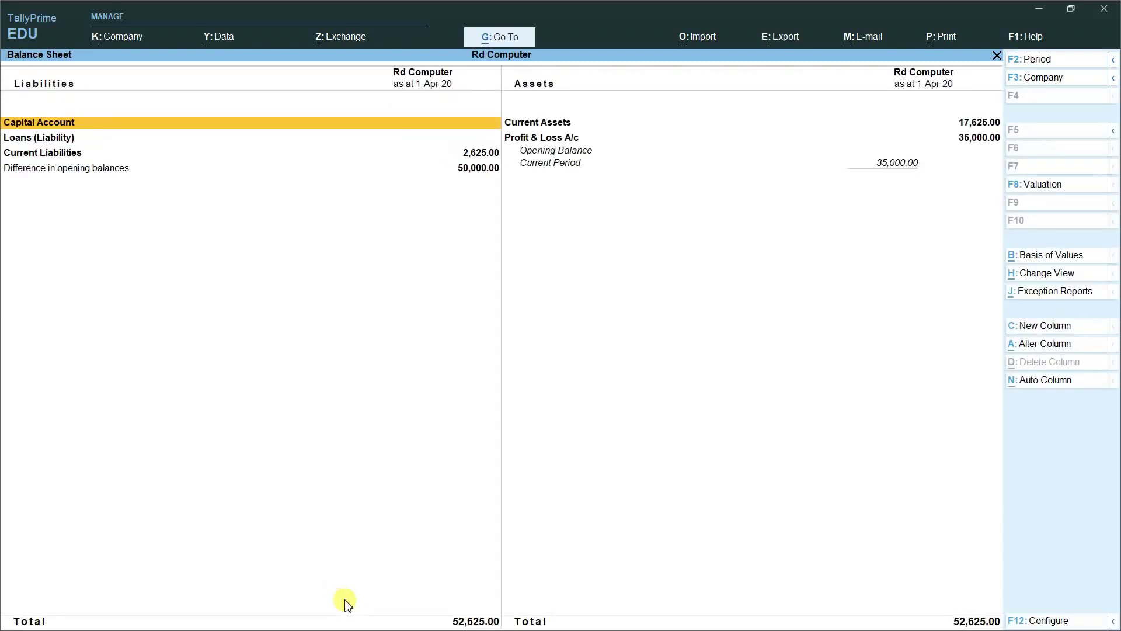
Step: Drill down from Profit & Loss A/c through Indirect Expenses to the Internal Audit Expenses monthly summary, and return to the Balance Sheet
key("Right")
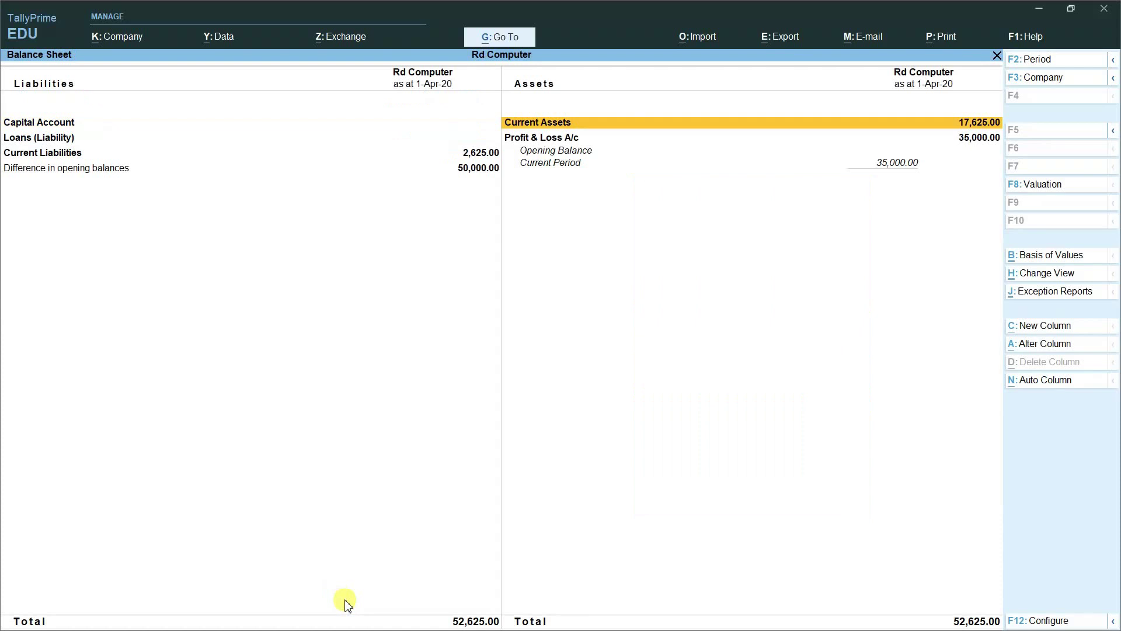
key("Down")
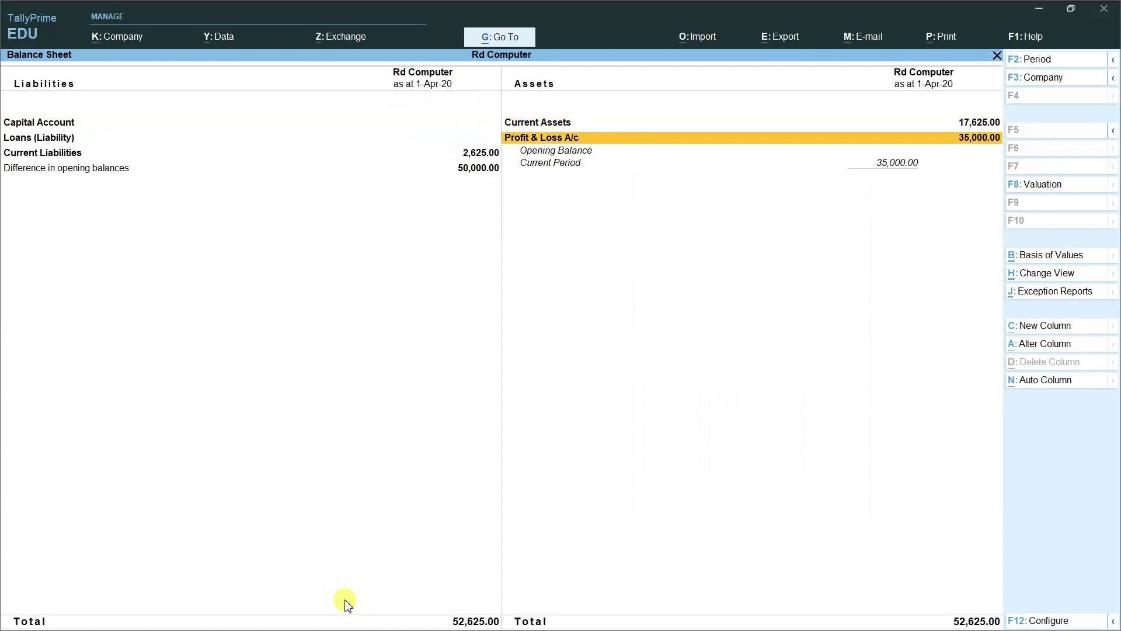
key("Return")
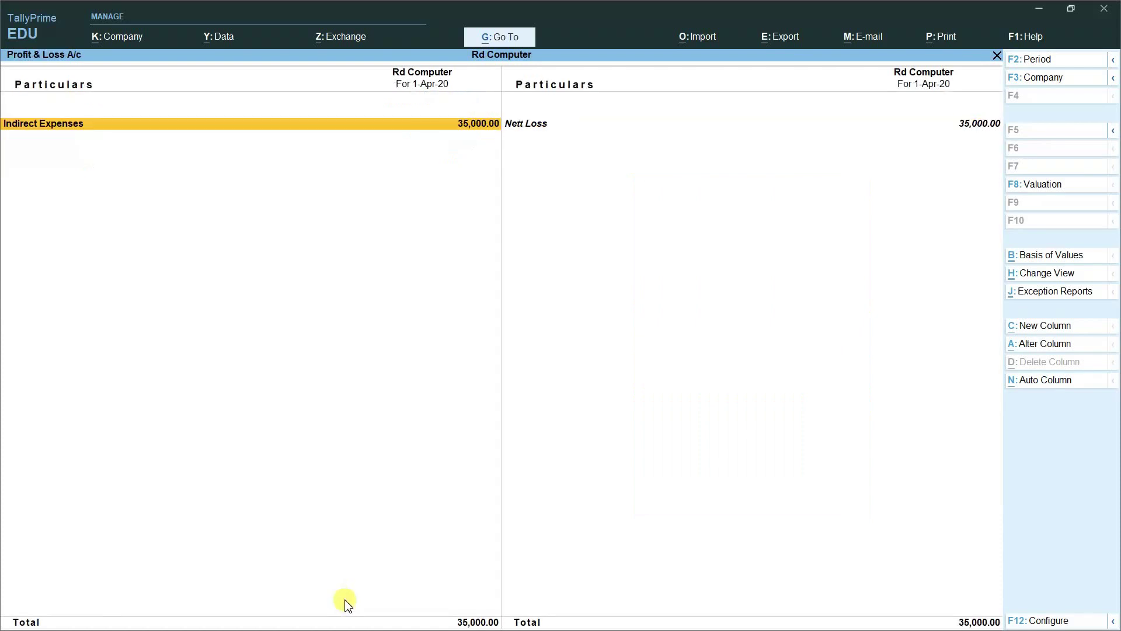
key("Return")
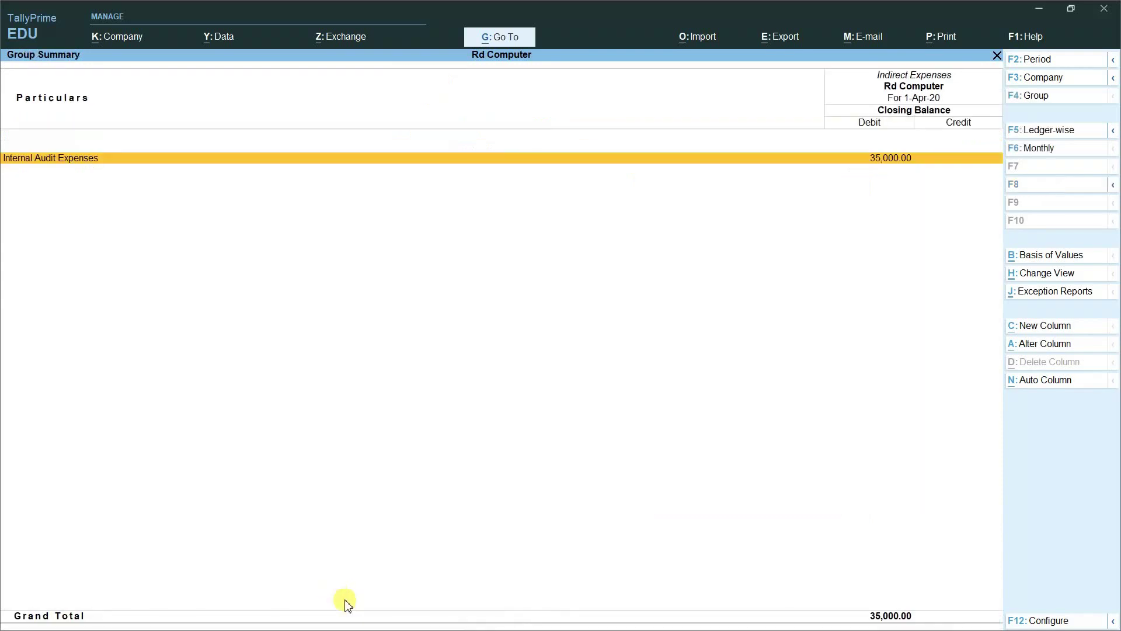
key("Return")
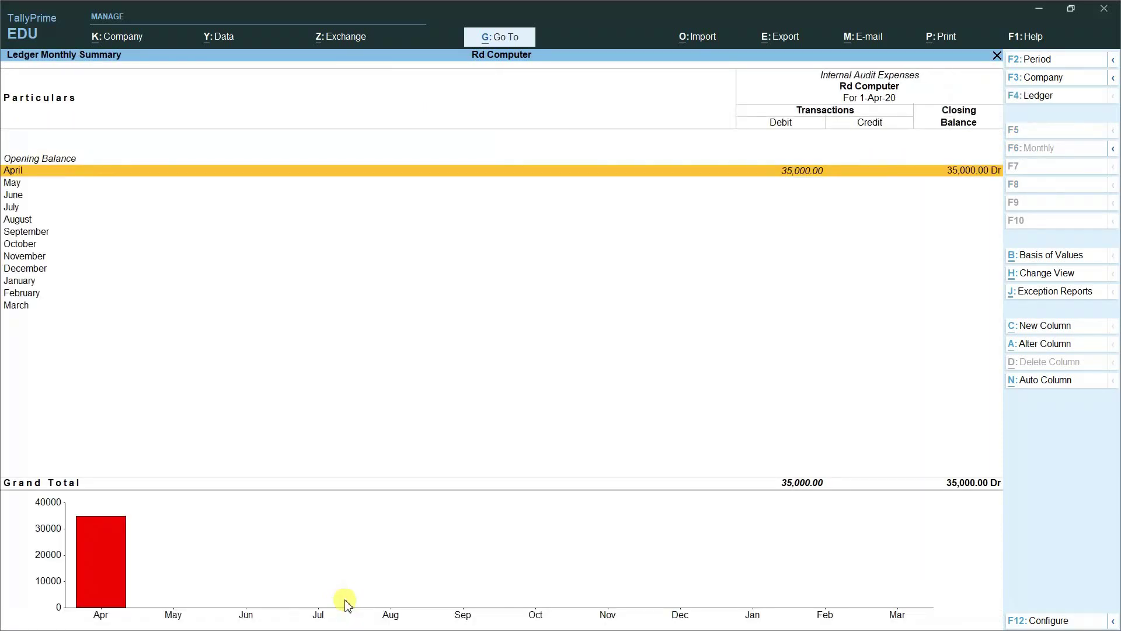
key("Escape")
key("Escape")
key("Escape")
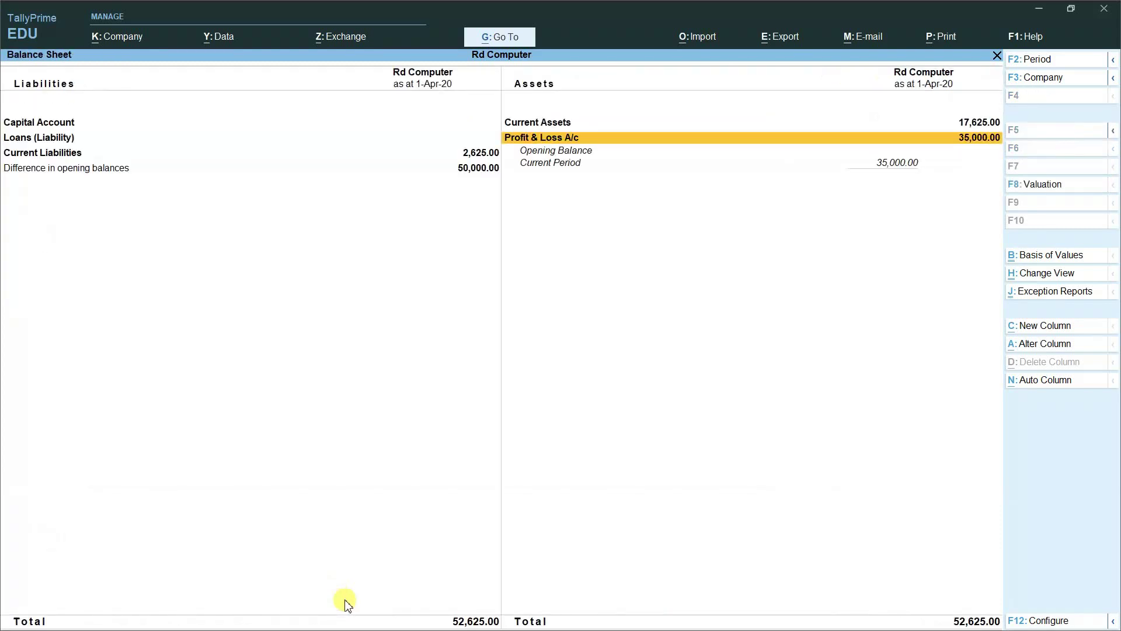
Step: Examine the Current Liabilities group summary for the outstanding duties and taxes, and return to the Gateway of Tally
key("Left")
key("Down")
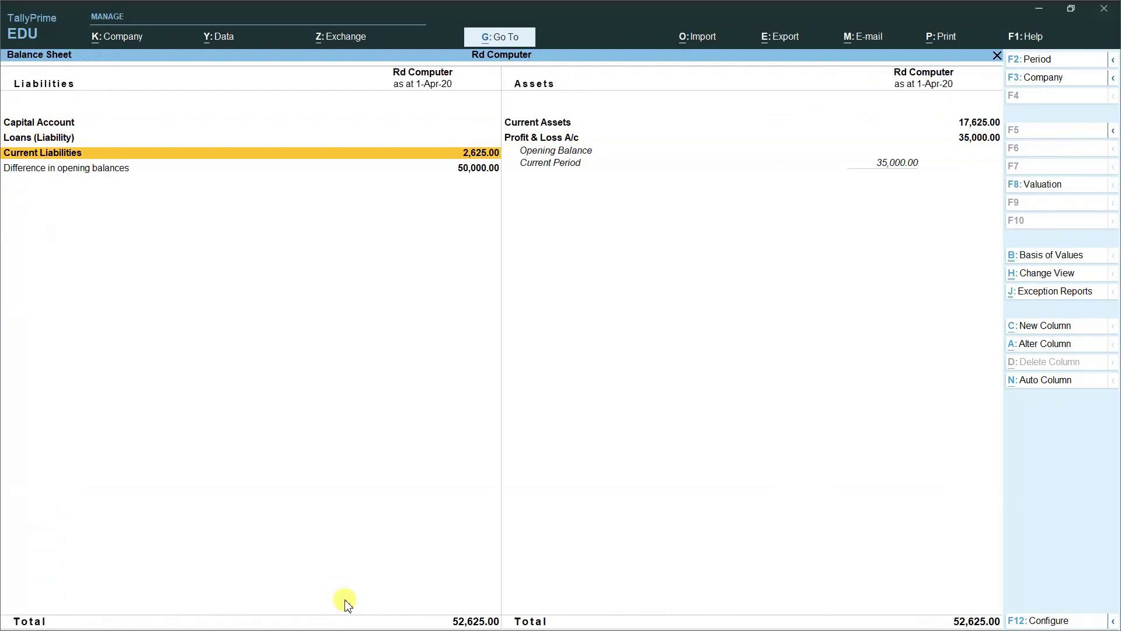
key("Return")
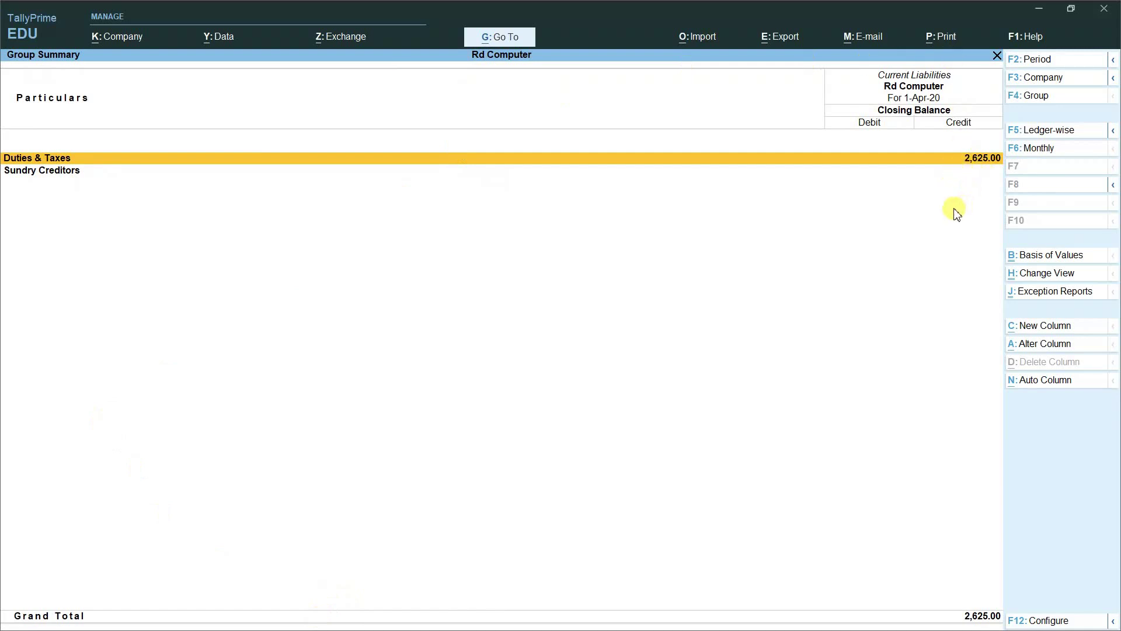
key("Escape")
key("Escape")
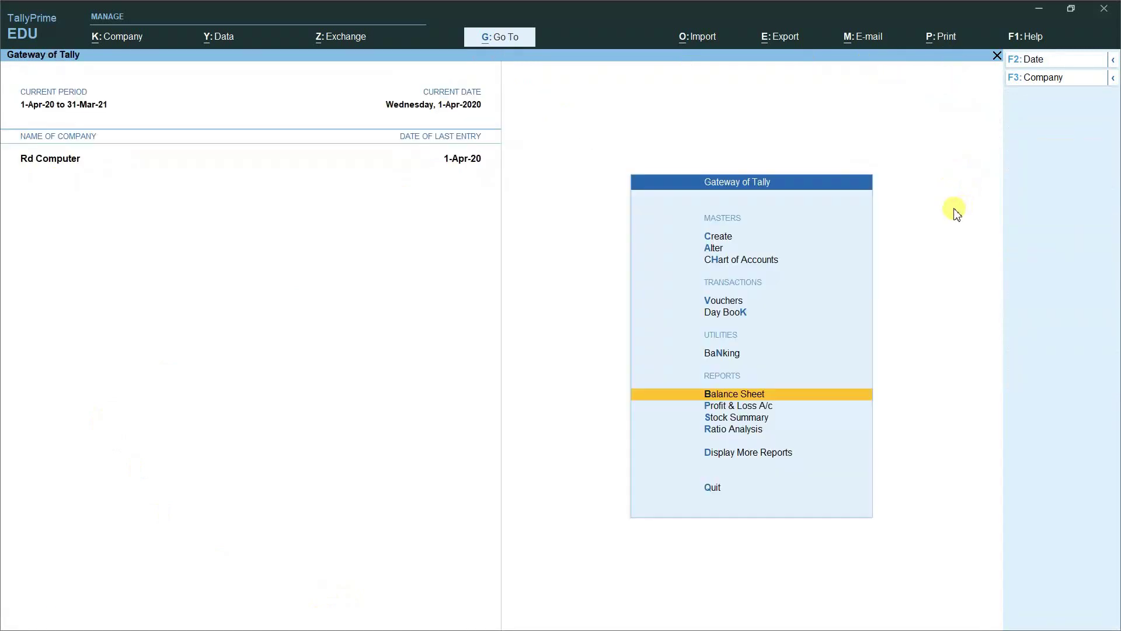
Step: Start another Payment voucher with TDS on Internal Audit as the debit ledger
key("Up")
key("Up")
key("Up")
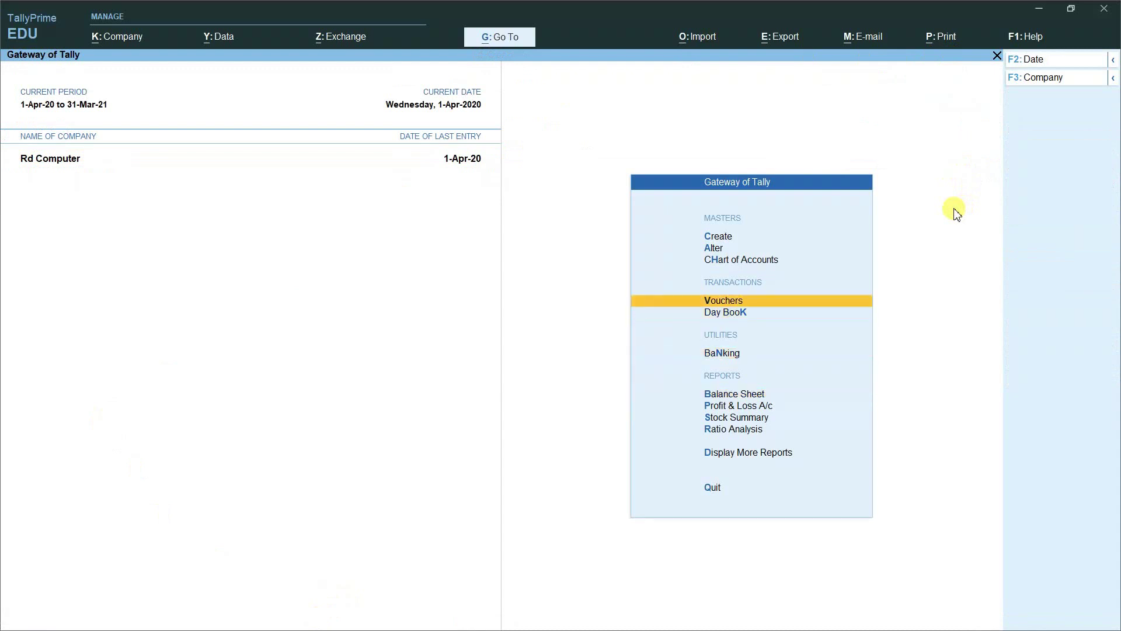
key("Return")
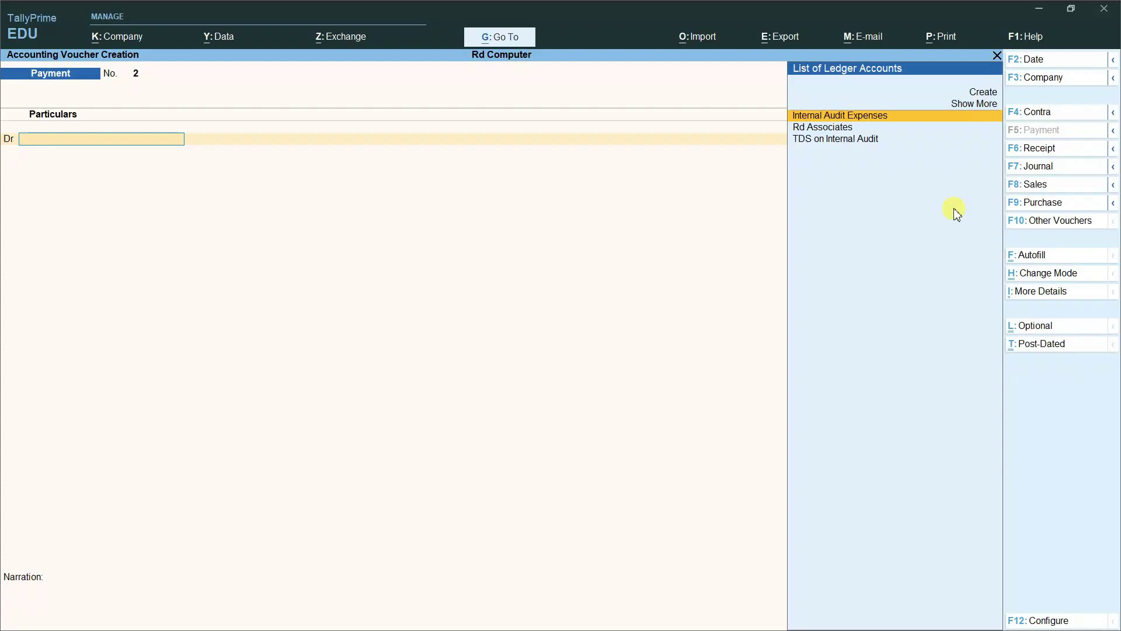
key("Down")
key("Down")
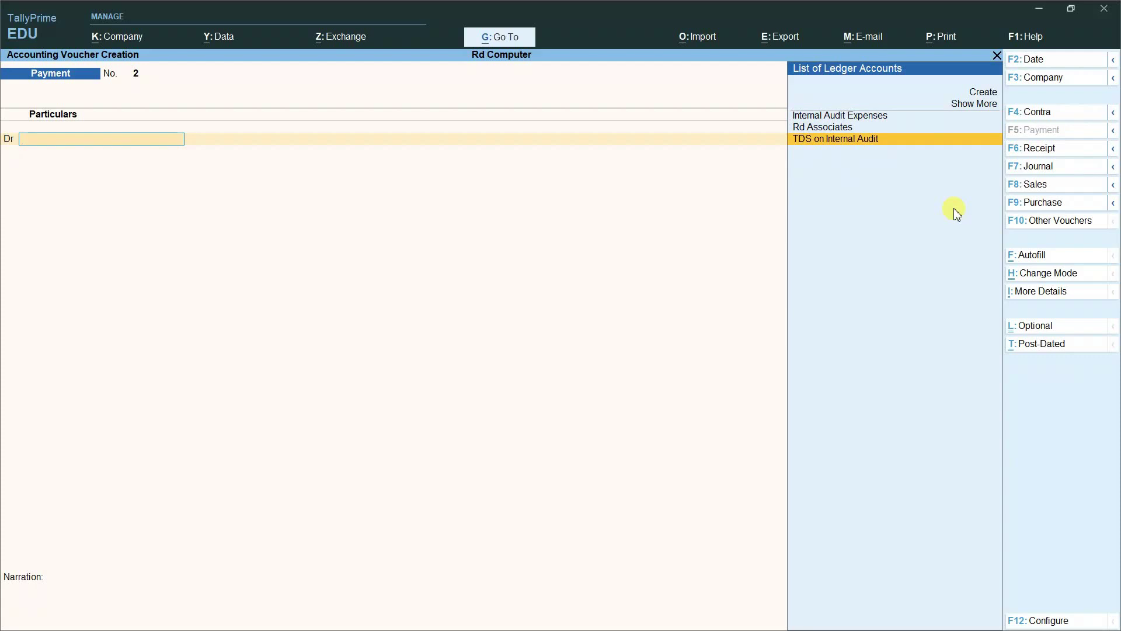
key("Return")
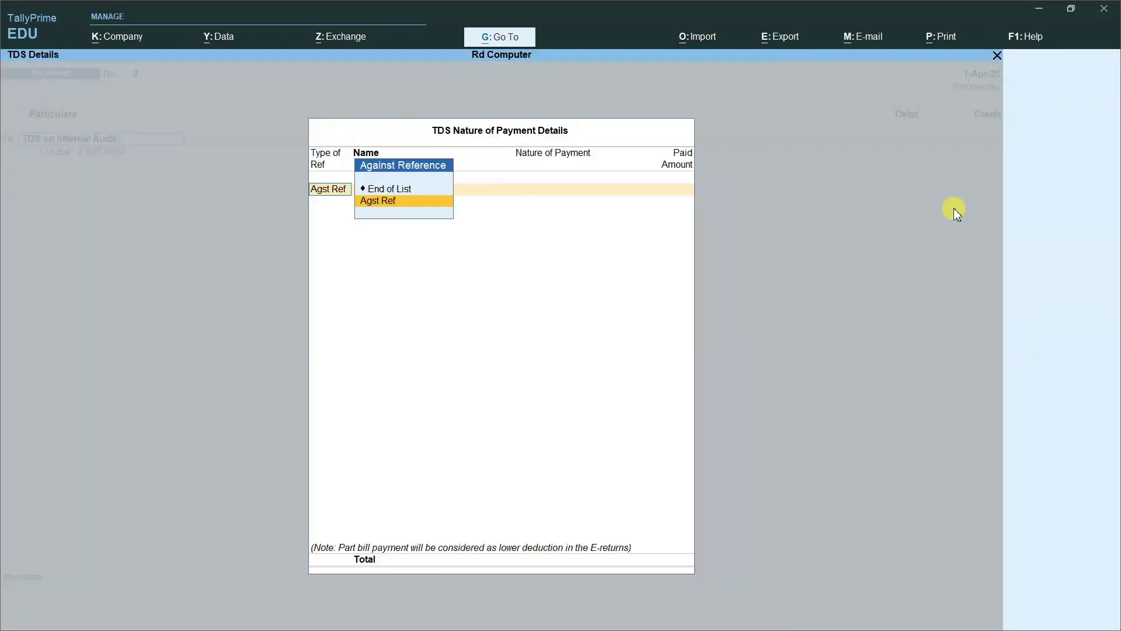
Step: Allocate the TDS payment as Agst Ref to Jrnl / 1 / 1 of Rd Associates and accept the 2,625 debit
key("Return")
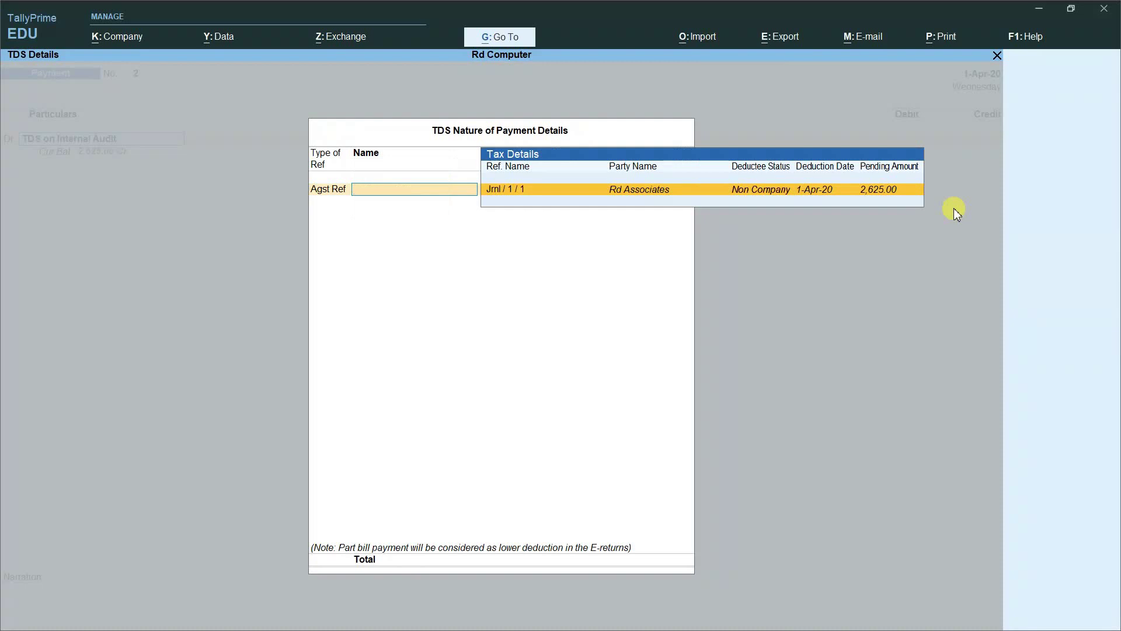
key("Return")
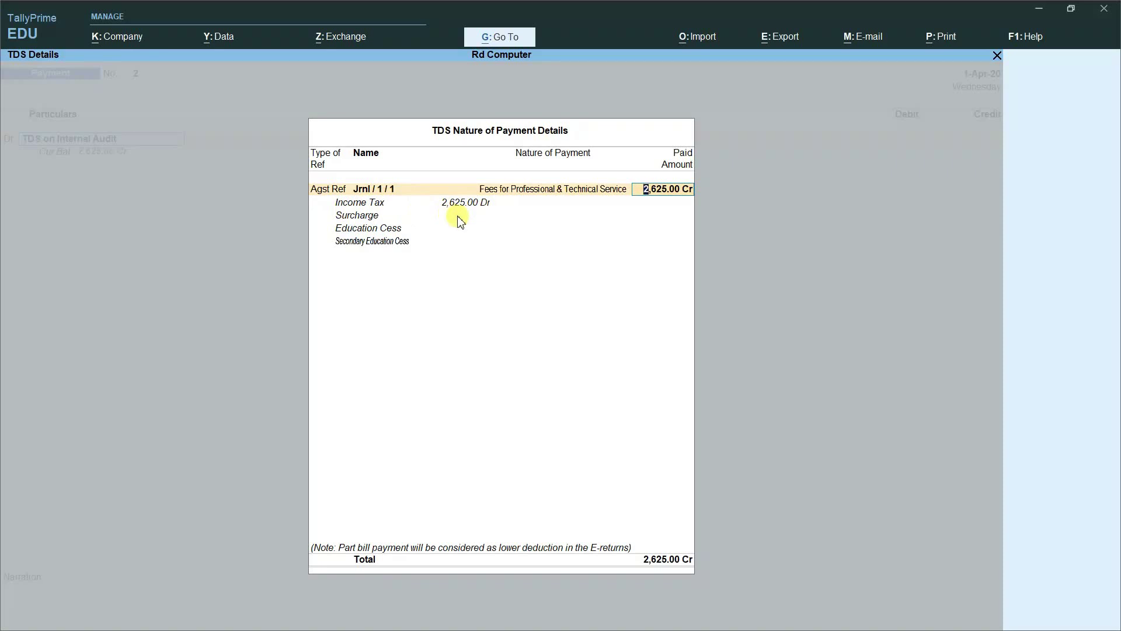
key("Return")
key("Return")
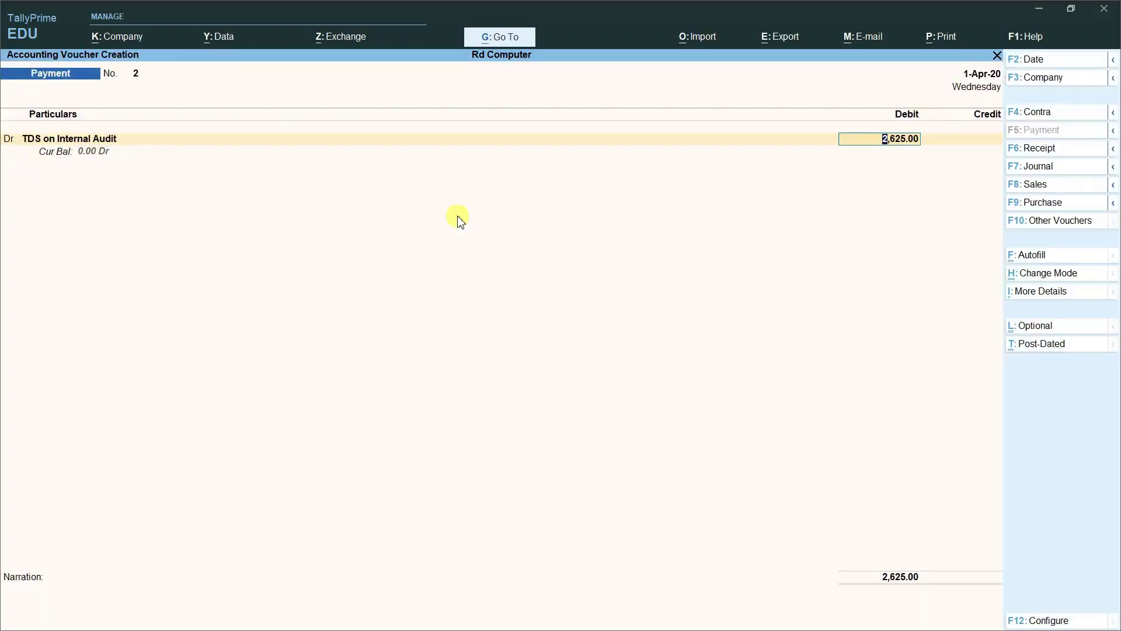
key("Return")
Step: Credit Axis Bank with 2,625 and accept its Cheque bank allocation dated 1-Apr-20 without an instrument number
key("Return")
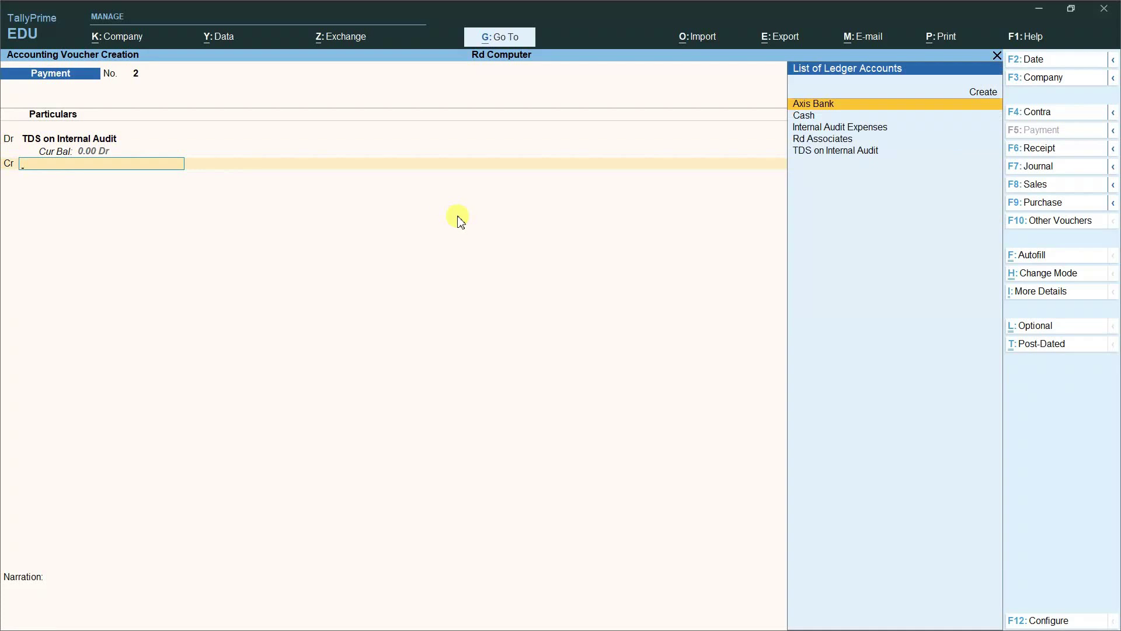
key("Return")
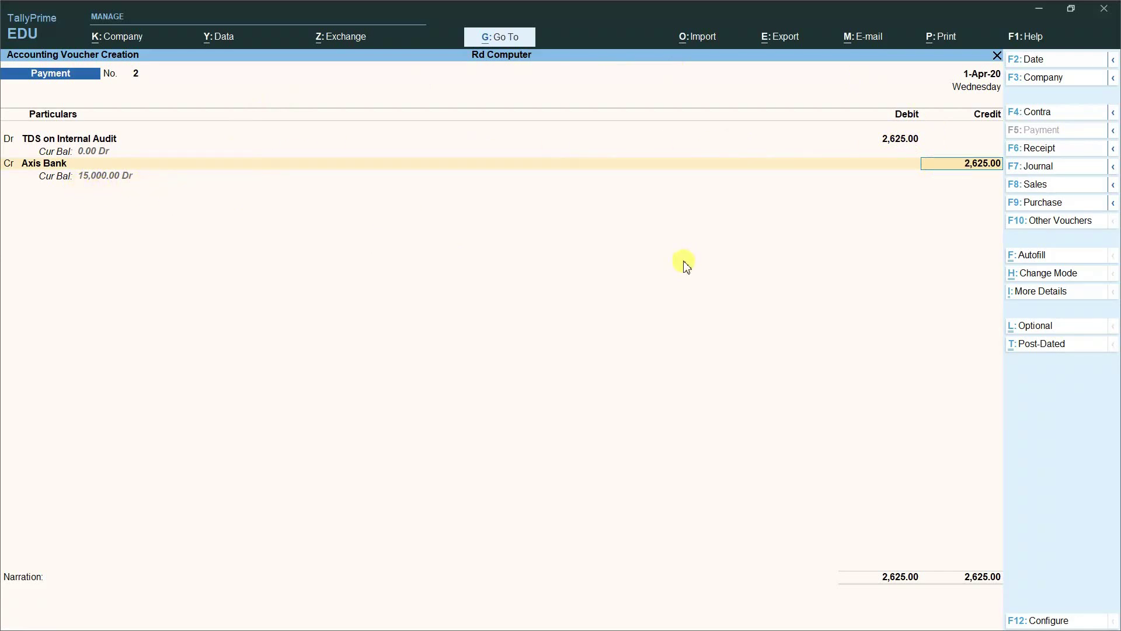
key("Return")
key("Return")
key("Return")
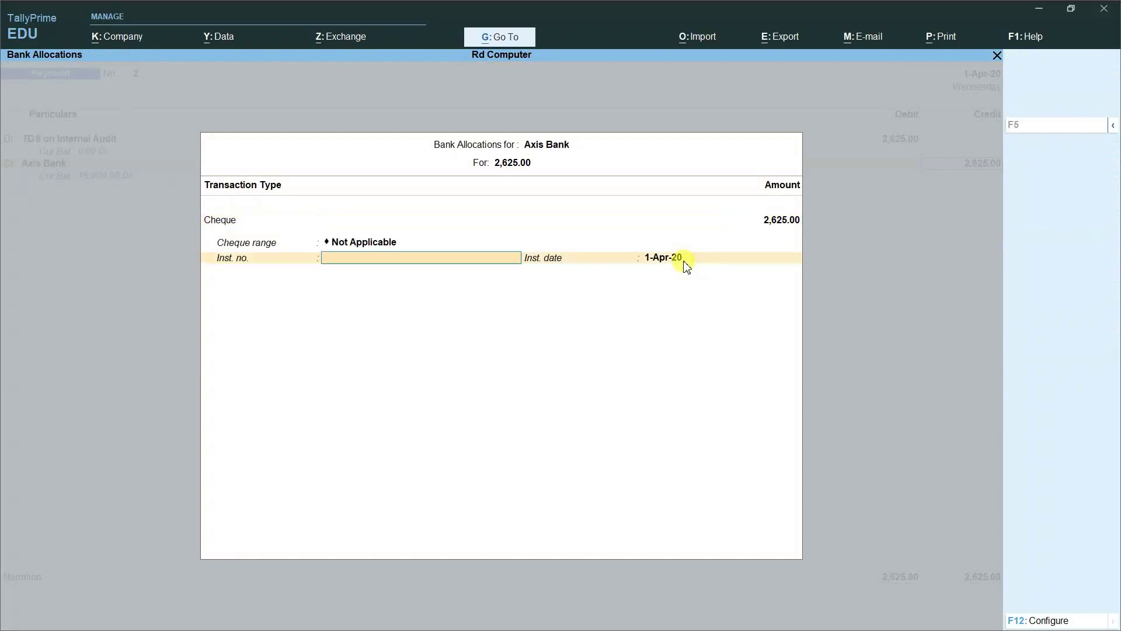
key("Return")
key("Return")
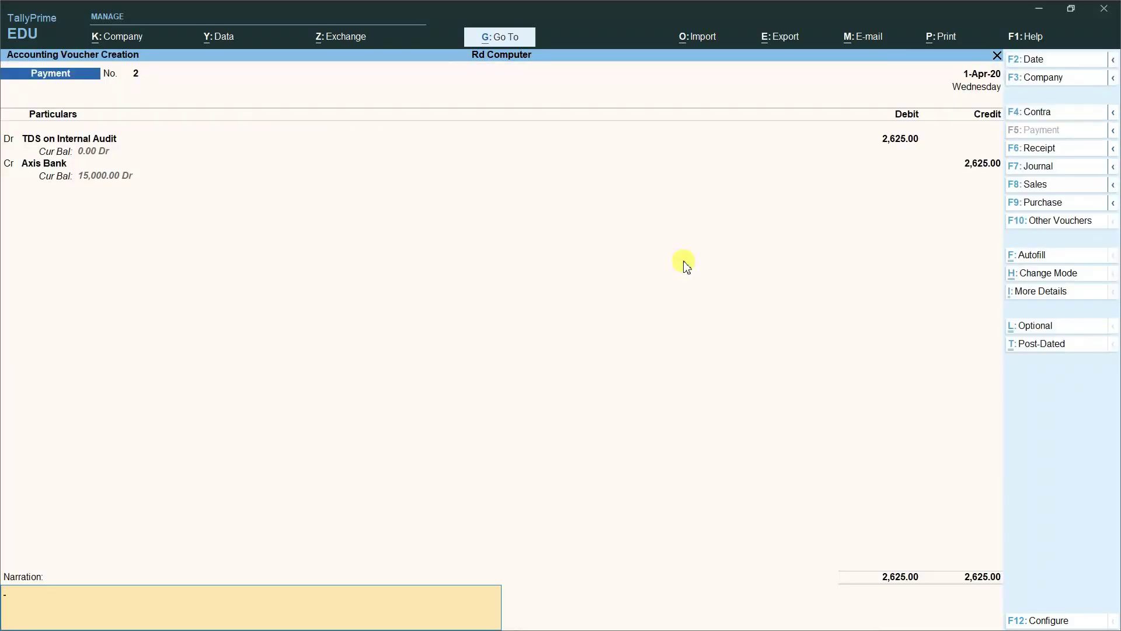
Step: Add the narration "being tds paid", save the TDS payment voucher, and return to the Gateway of Tally
type("being tds paid")
key("Return")
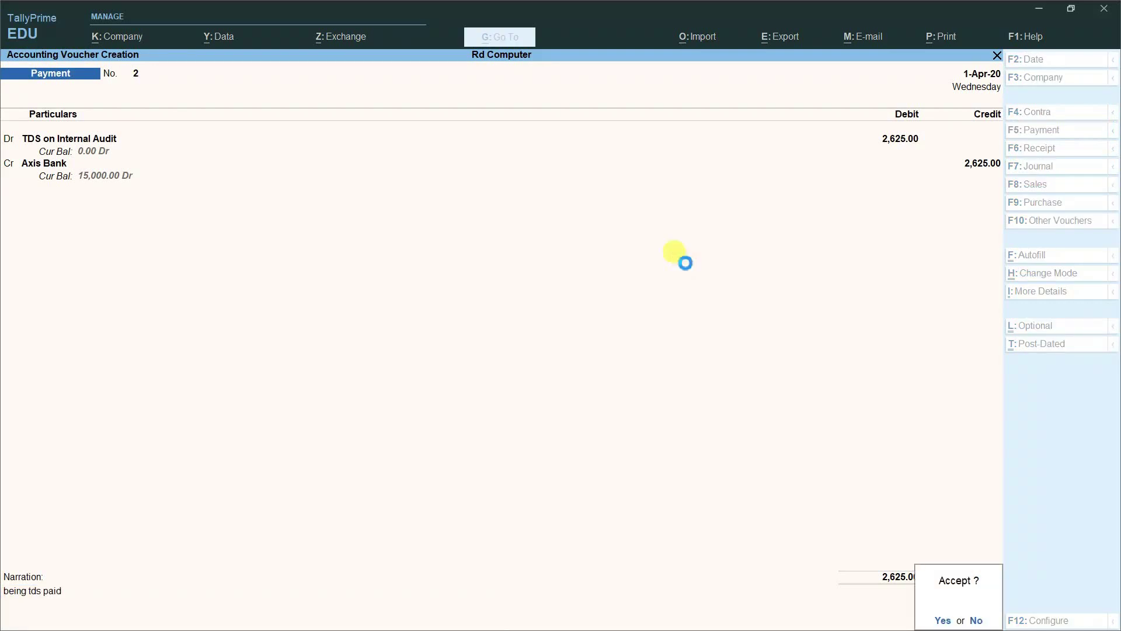
key("Return")
key("Escape")
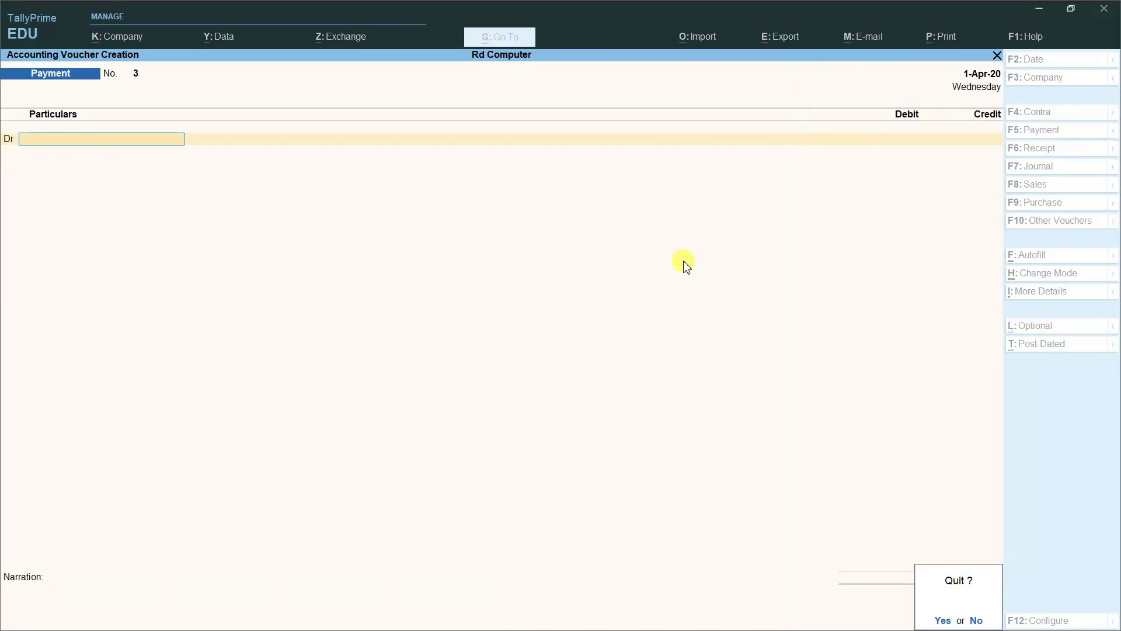
key("Return")
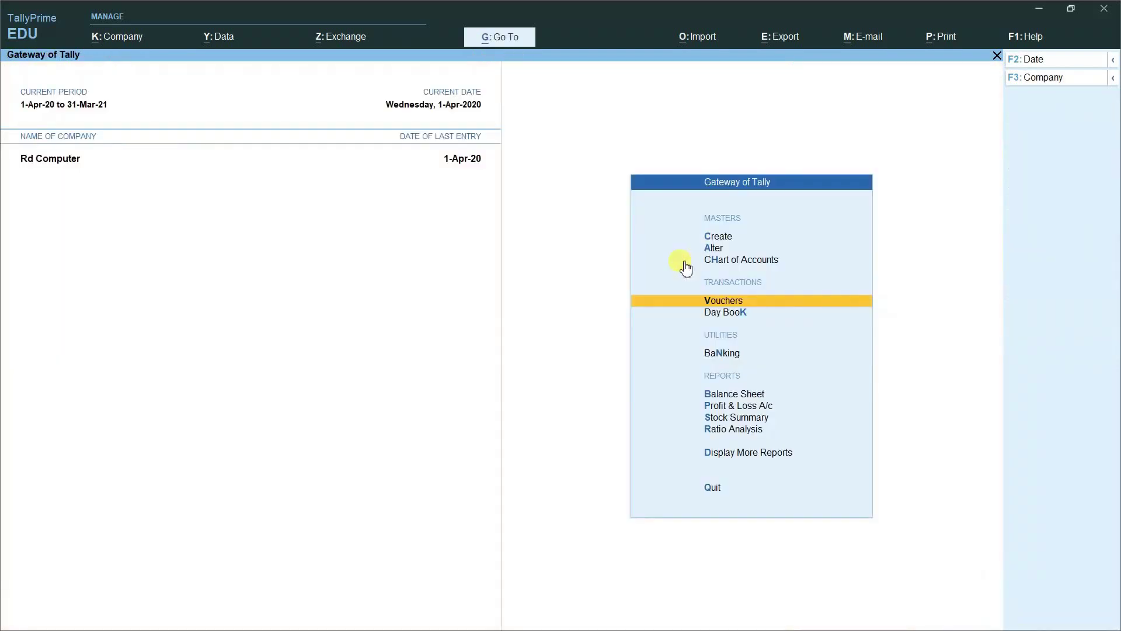
Step: Examine the Balance Sheet's Current Liabilities, Current Assets and Profit & Loss A/c lines after the TDS payment, and return to the Gateway of Tally
key("Down")
key("Down")
key("Down")
key("Down")
key("Up")
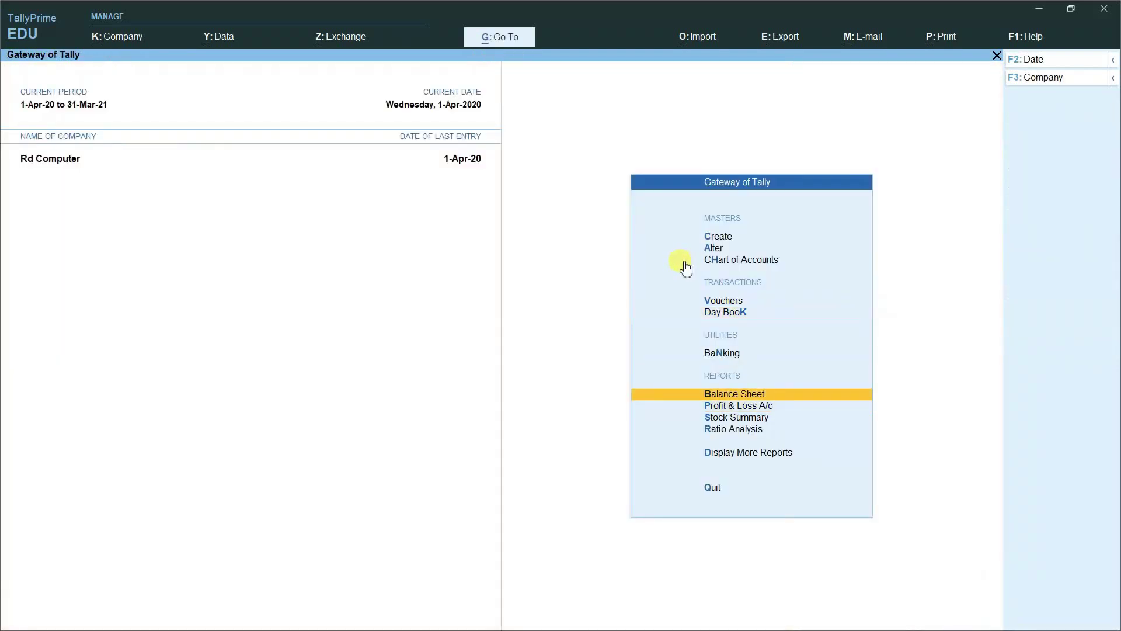
key("Return")
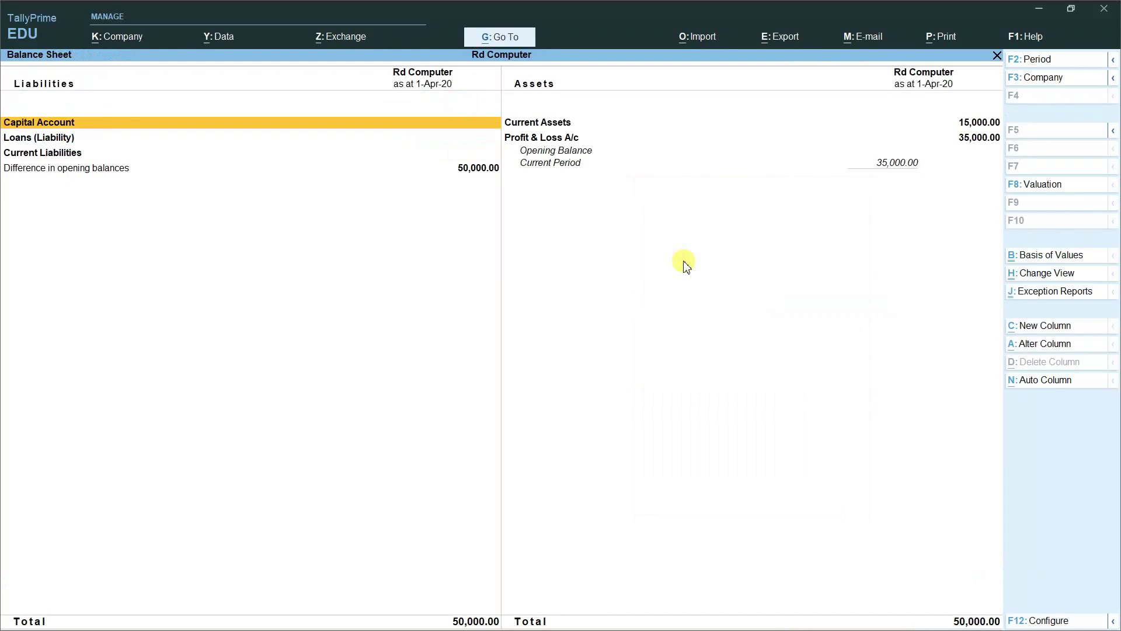
key("Down")
key("Down")
key("Right")
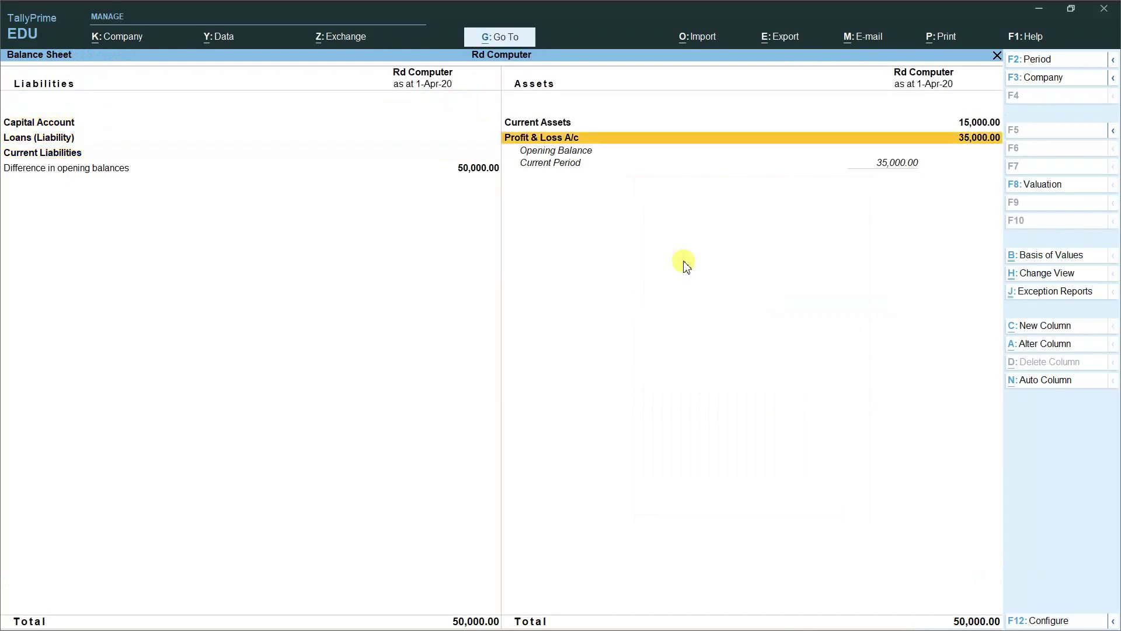
key("Up")
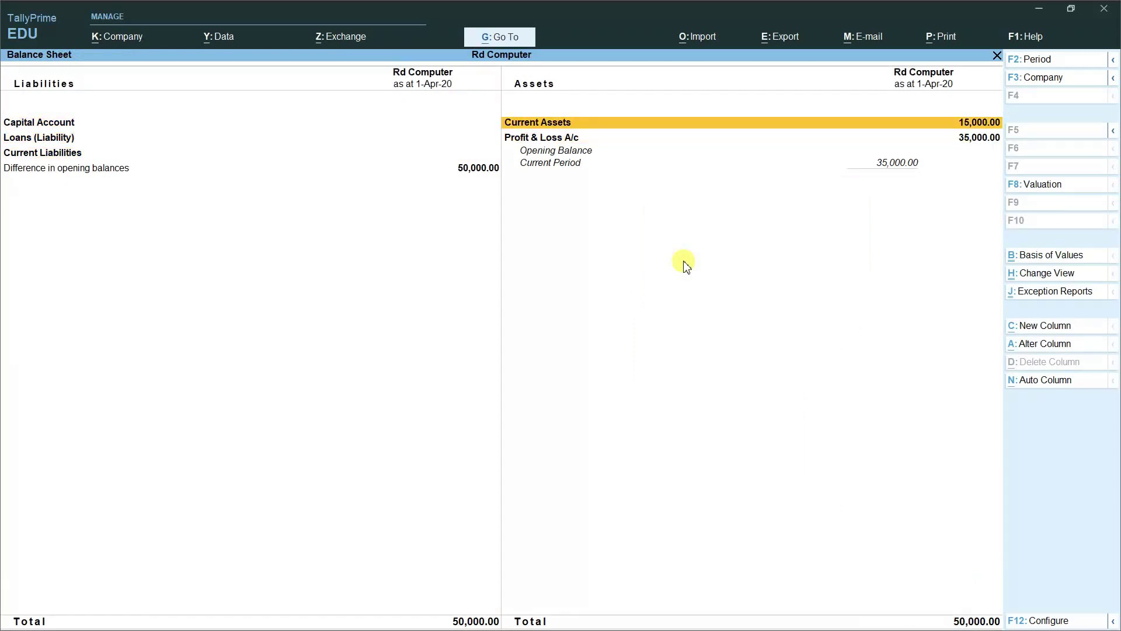
key("Down")
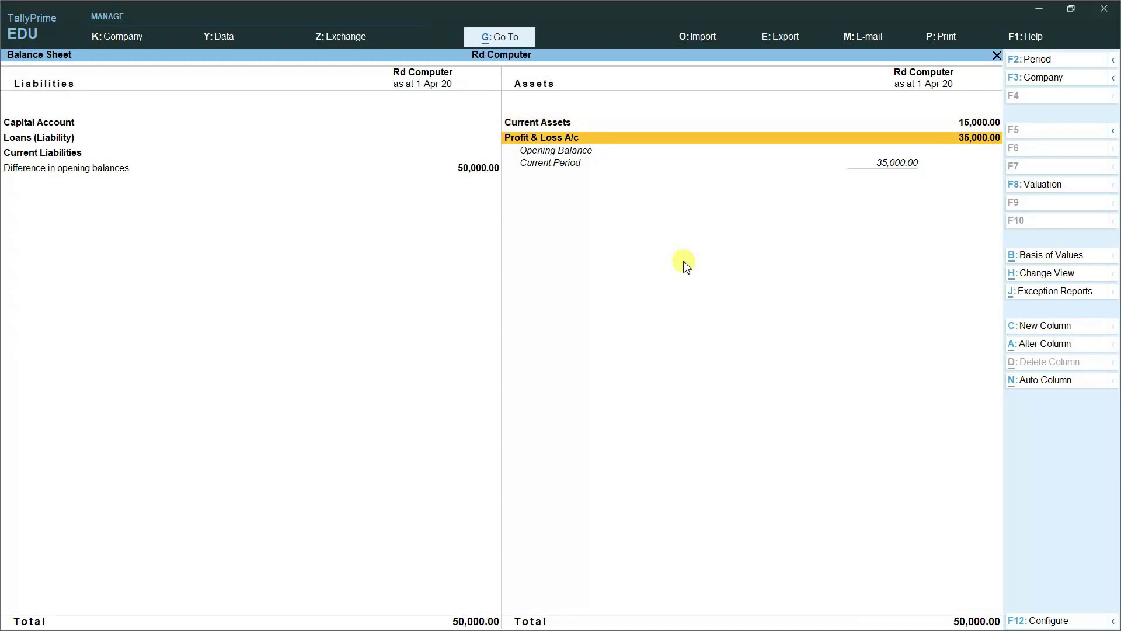
key("Escape")
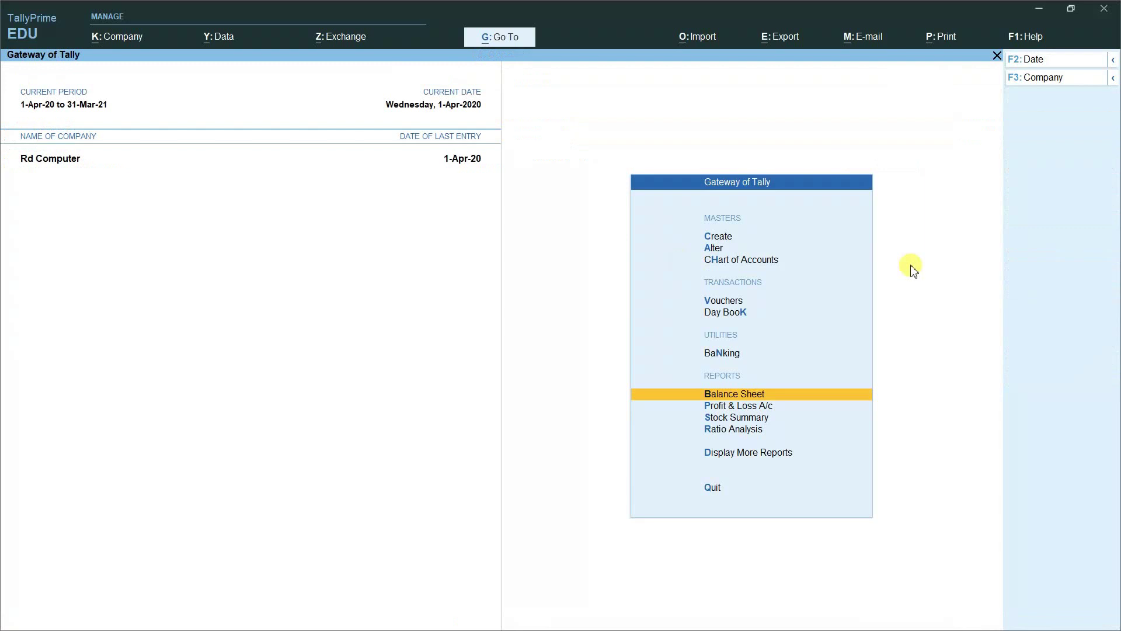
Step: Open the Form 26Q statutory TDS report for Rd Computer and examine its deduction and payment details
key("Down")
key("Down")
key("Down")
key("Down")
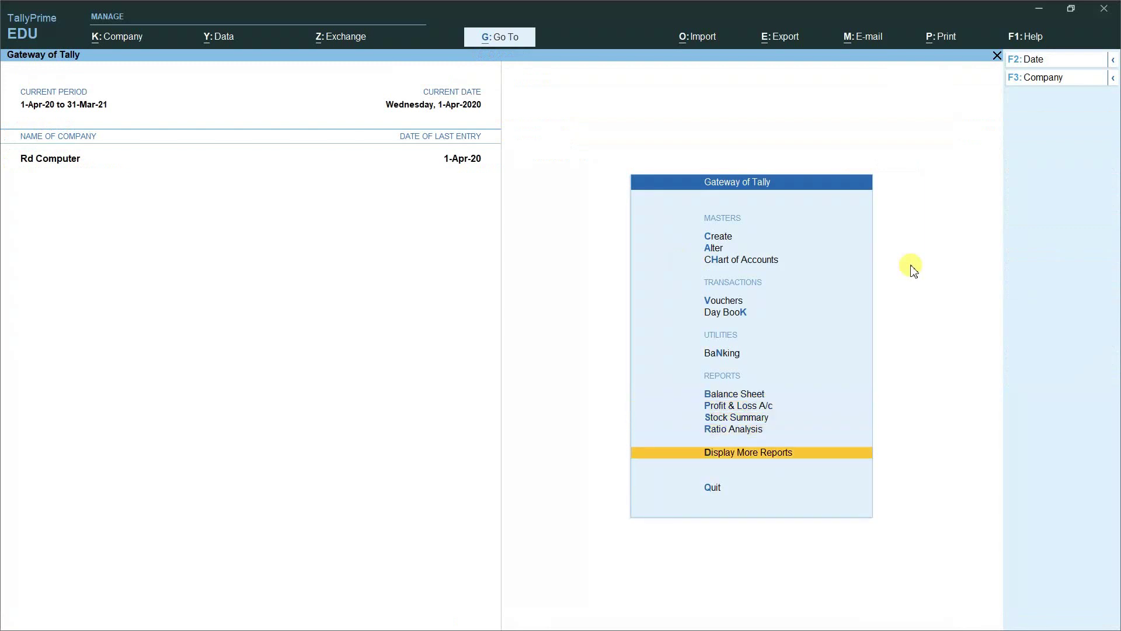
key("Return")
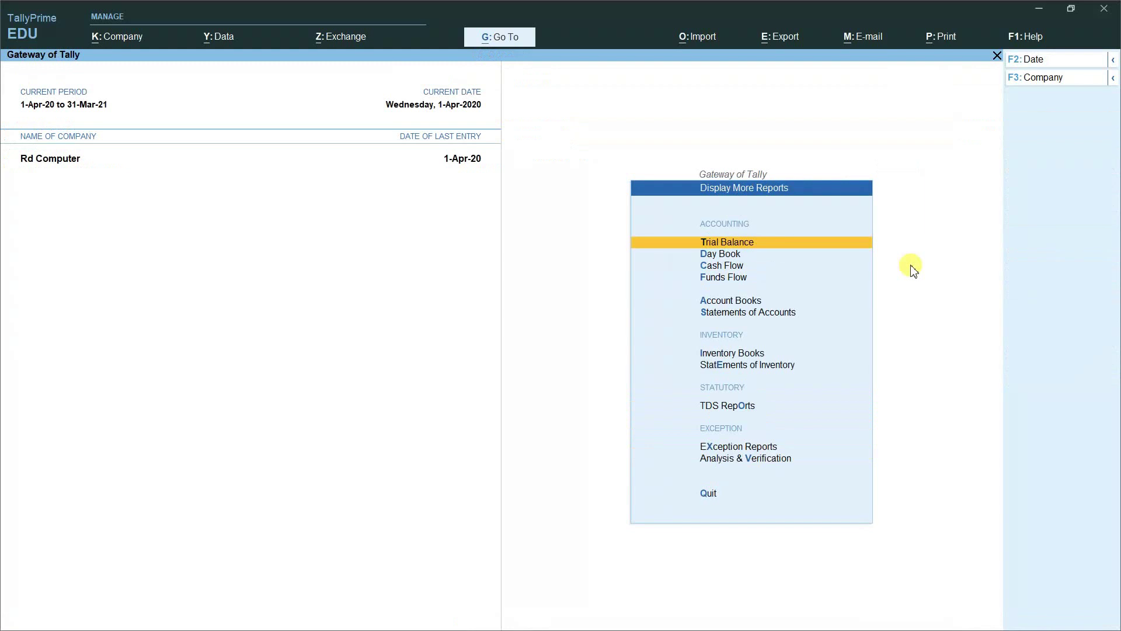
key("Down")
key("Down")
key("Down")
key("Down")
key("Down")
key("Down")
key("Down")
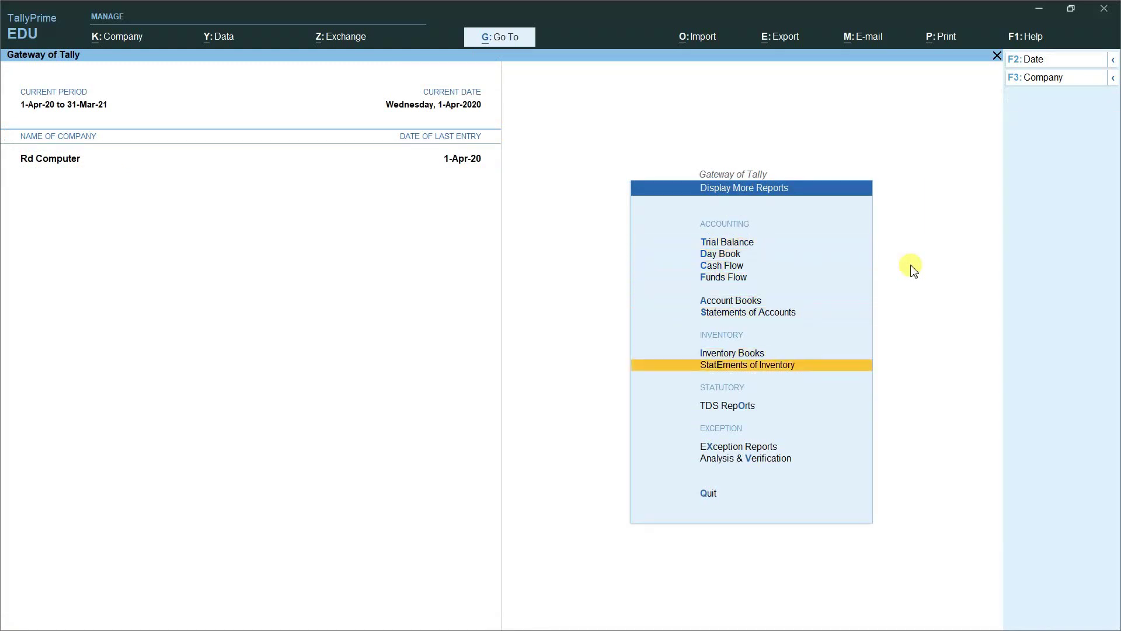
key("Down")
key("Down")
key("Up")
key("Return")
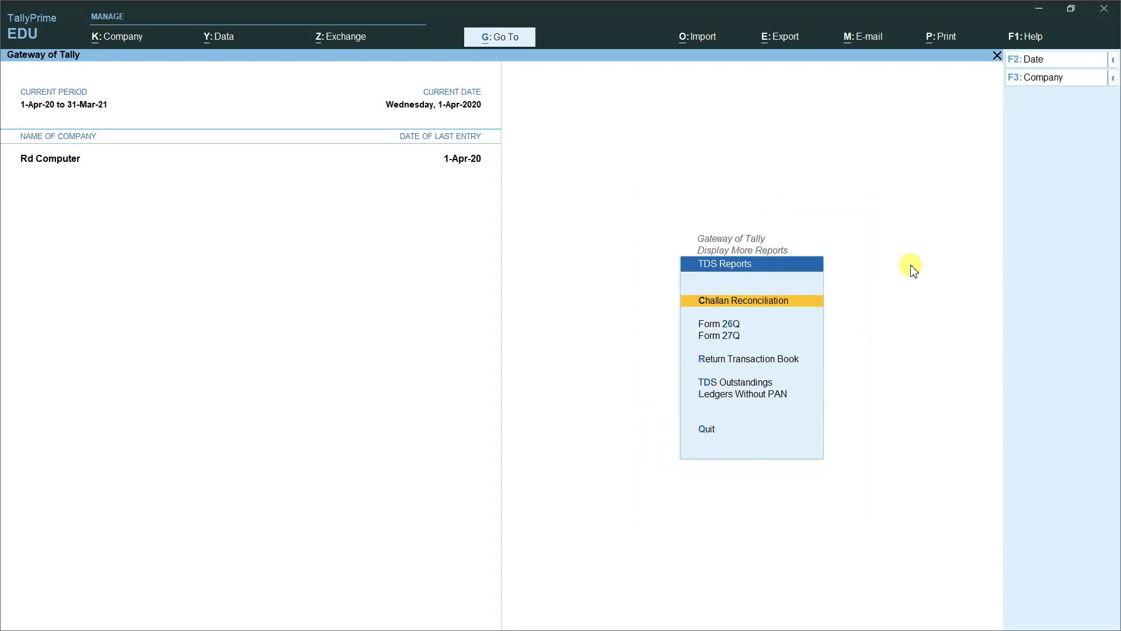
key("Down")
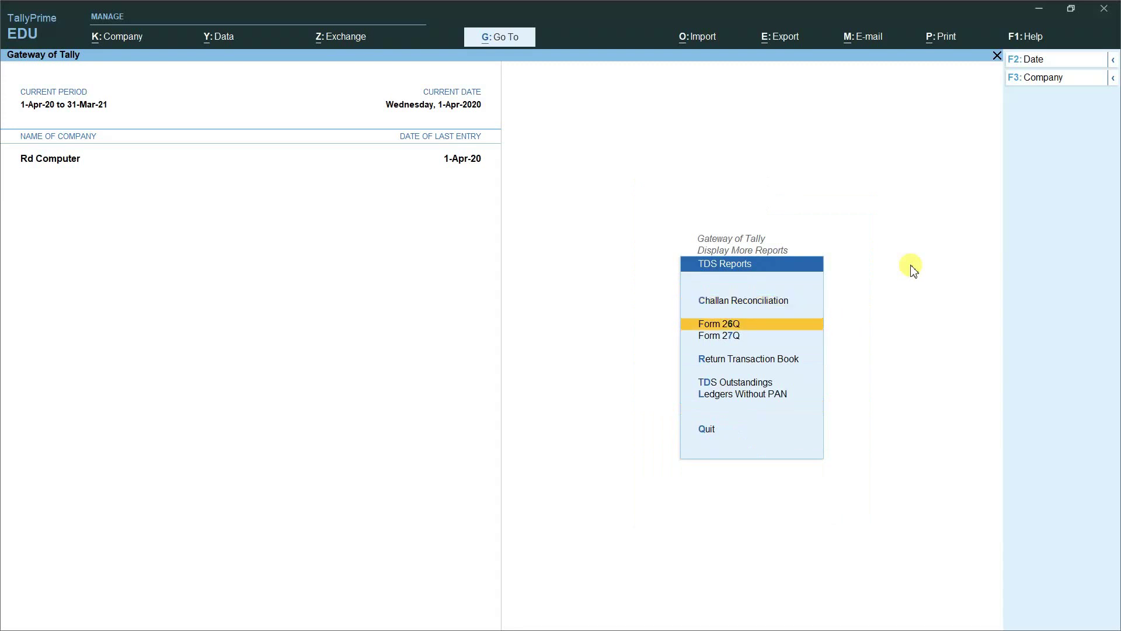
key("Return")
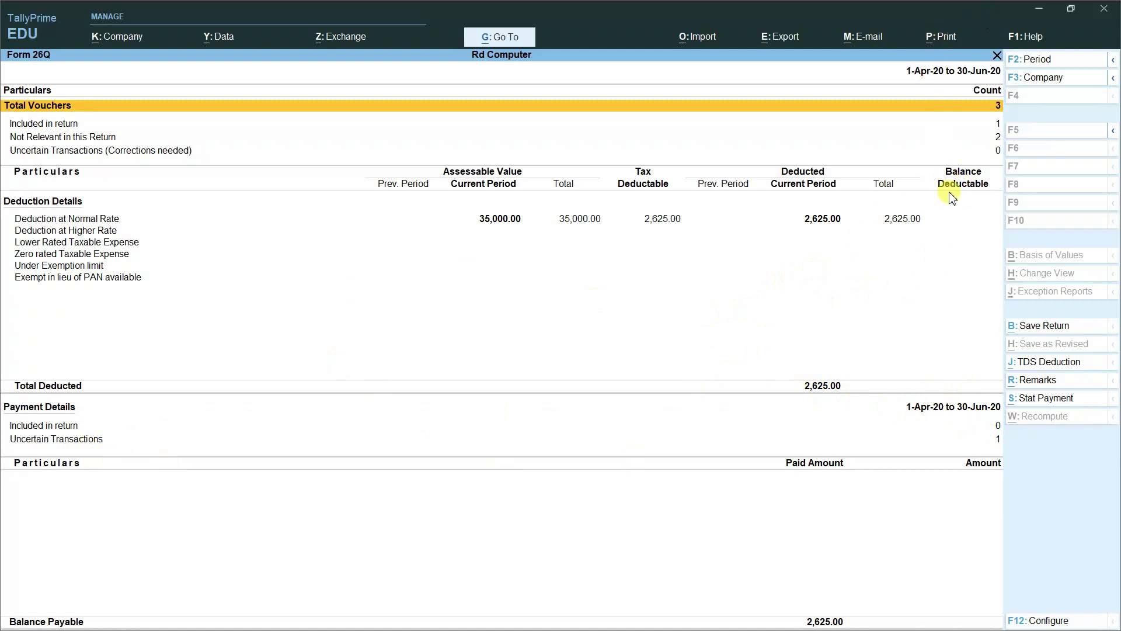
Step: Preview the current Form 26Q report for printing, enlarge the preview, and return to the list of TDS reports
key("alt+p")
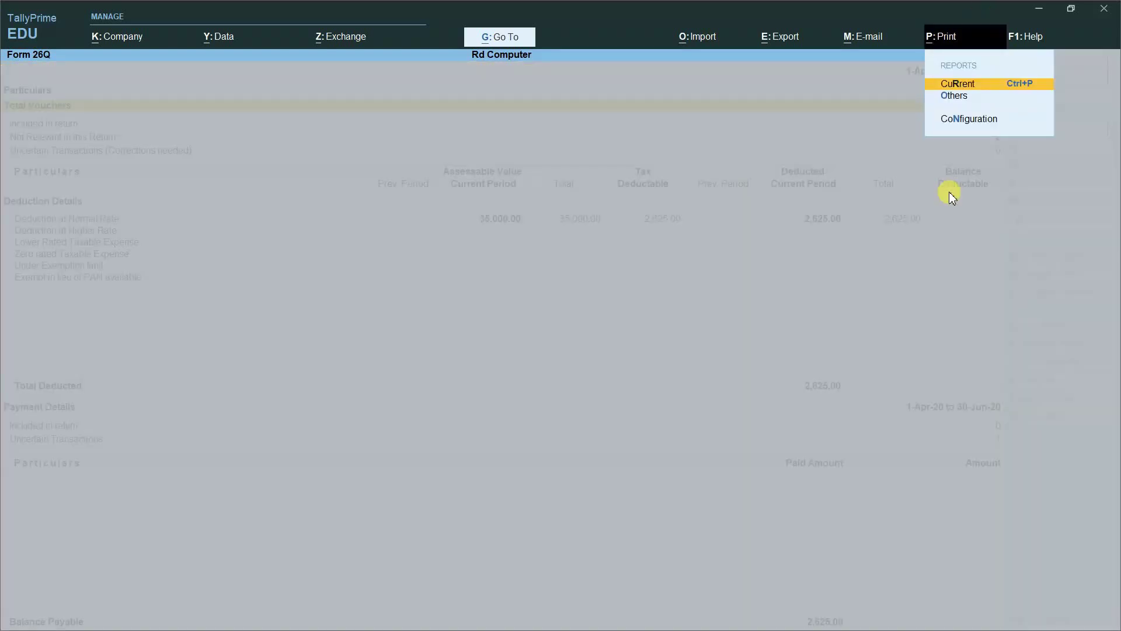
key("Return")
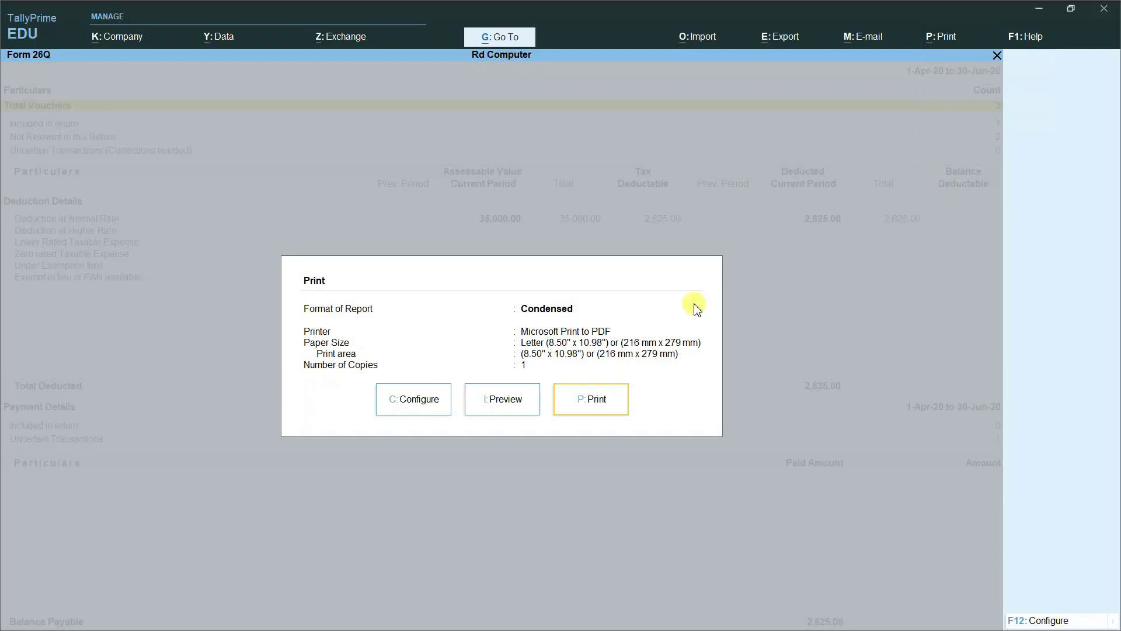
left_click(509, 402)
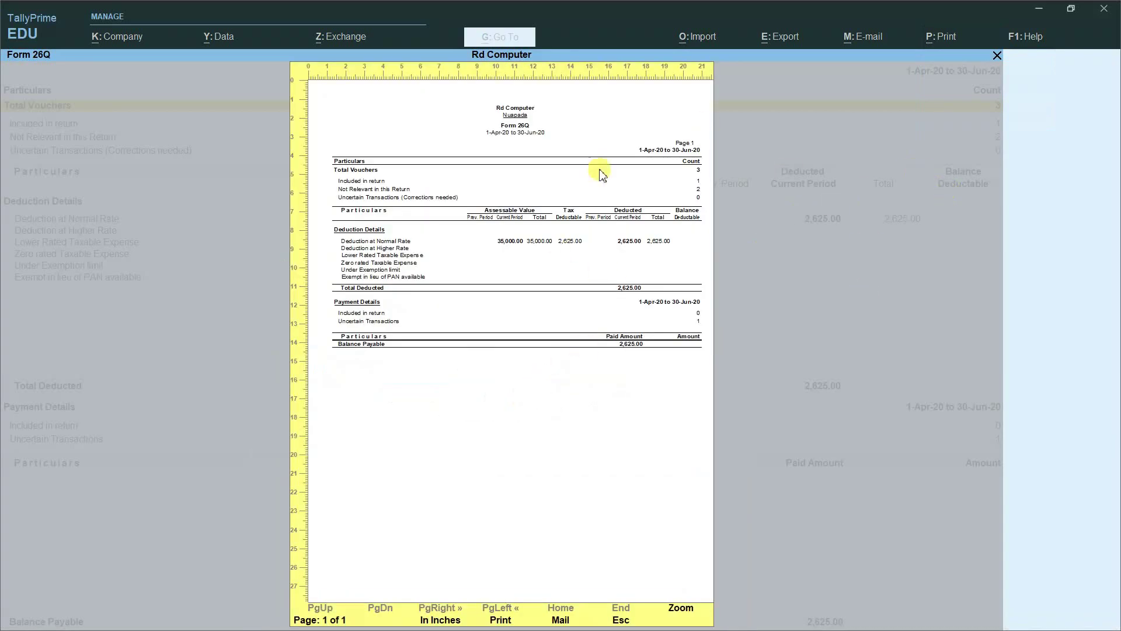
left_click(623, 381)
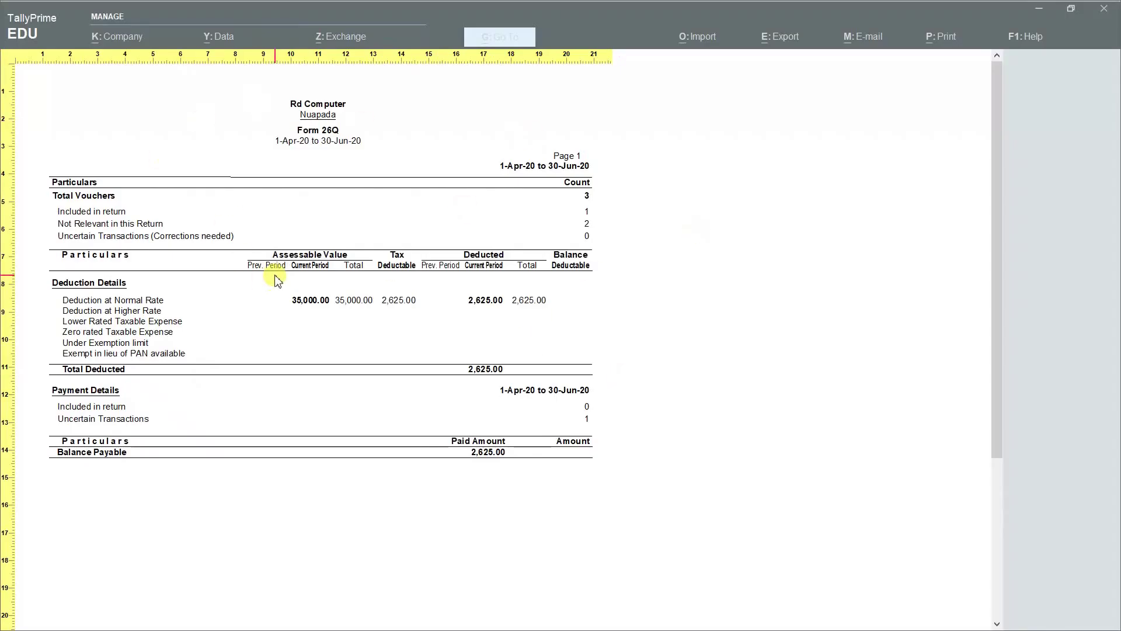
key("Escape")
key("Escape")
key("Escape")
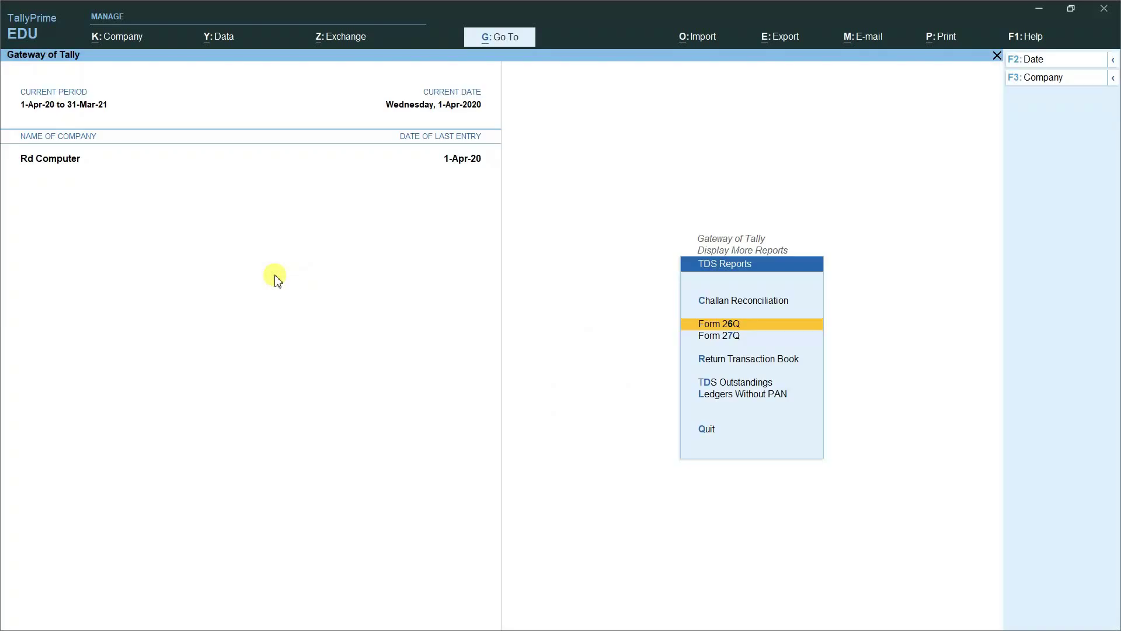
Step: Check the TDS Outstandings report for pending amounts by nature of payment, and go back to the additional reports list
key("Down")
key("Down")
key("Down")
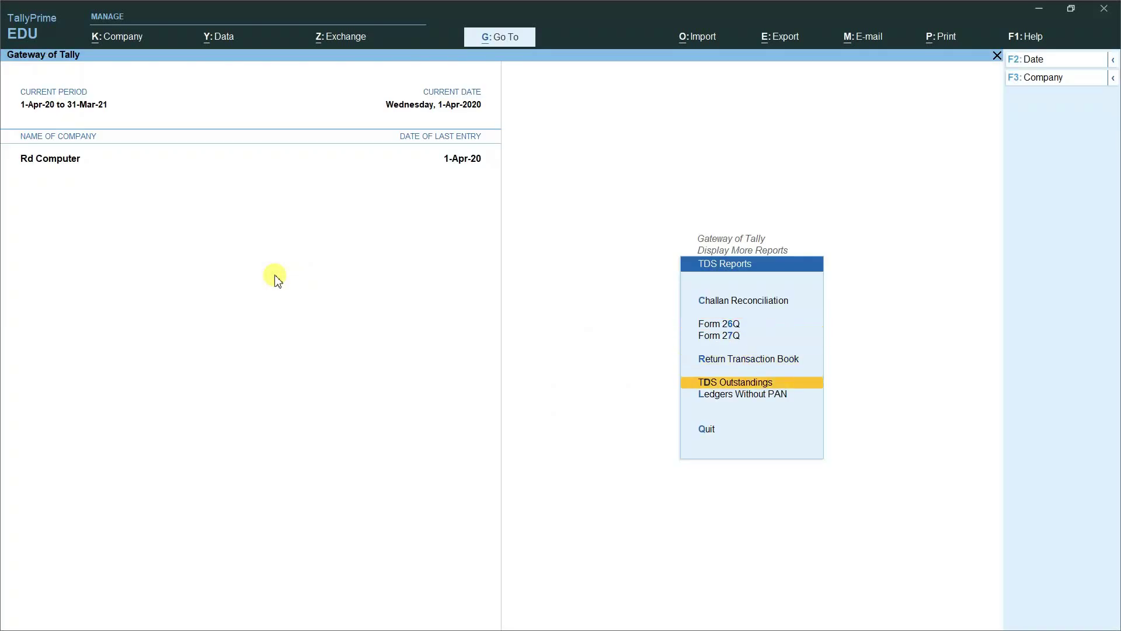
key("Return")
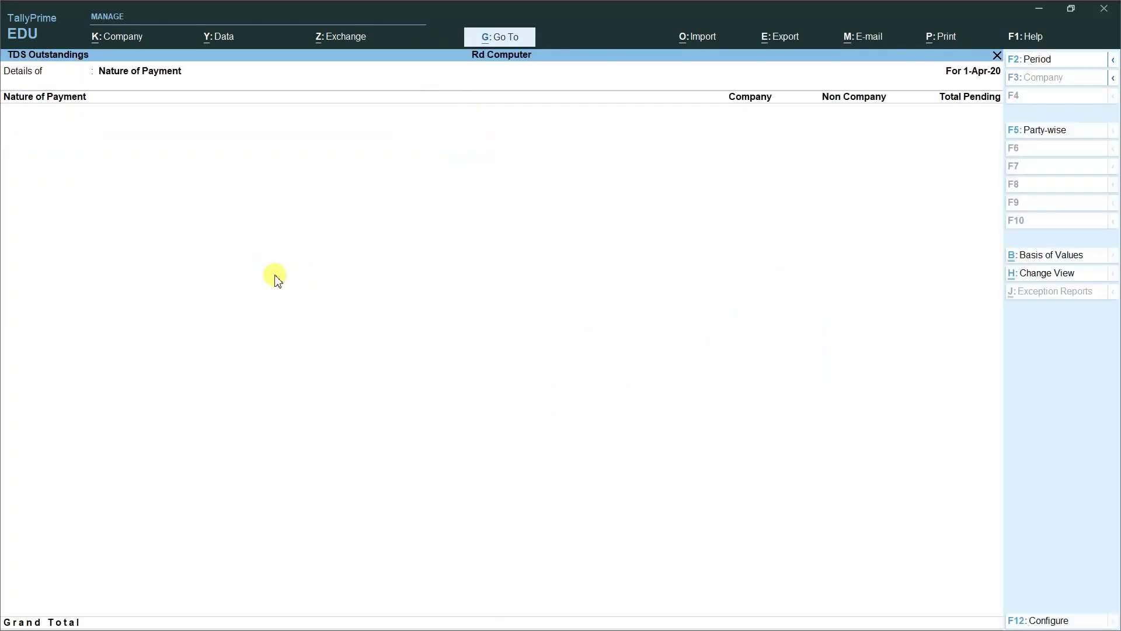
key("Escape")
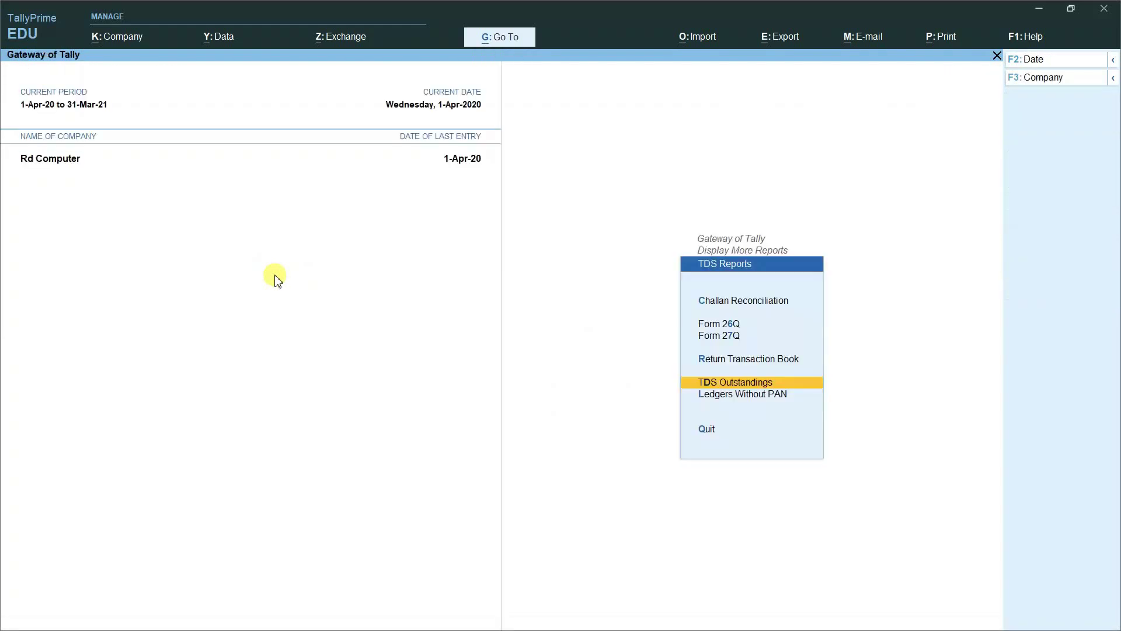
key("Escape")
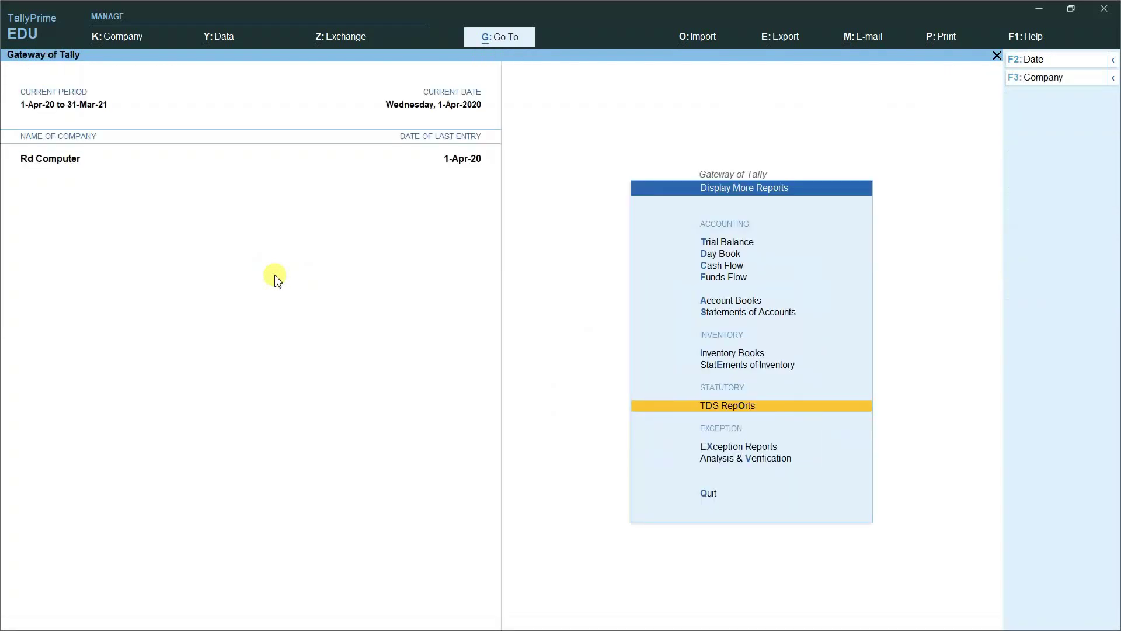
Step: Review the Day Book vouchers for 1-Apr-20 and return to the additional reports list
key("Up")
key("Up")
key("Up")
key("Up")
key("Up")
key("Up")
key("Up")
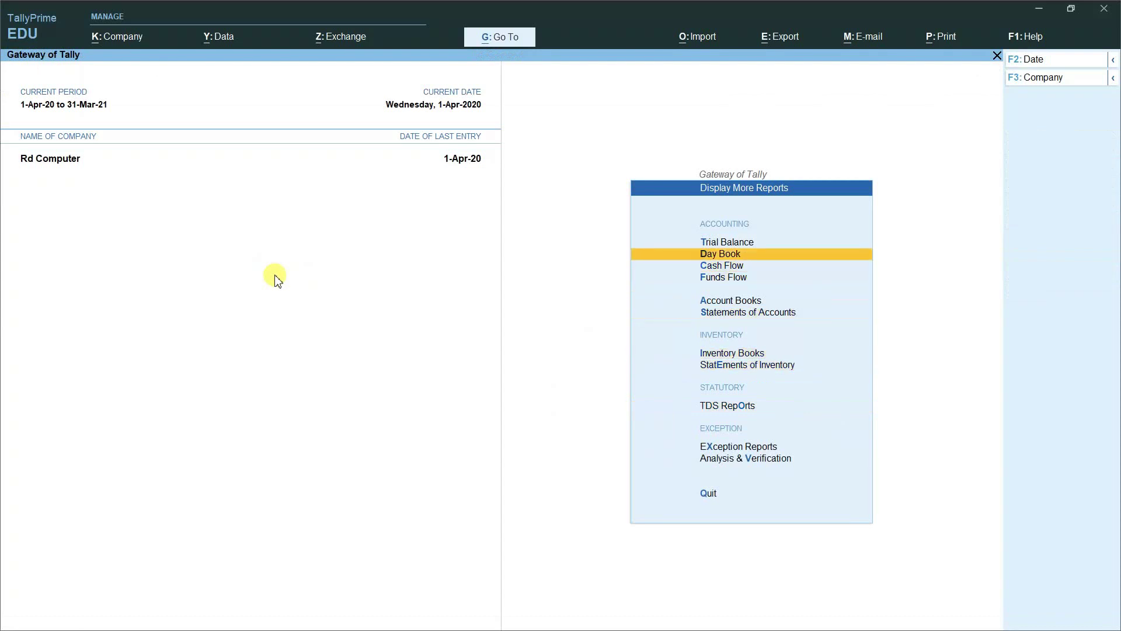
key("Return")
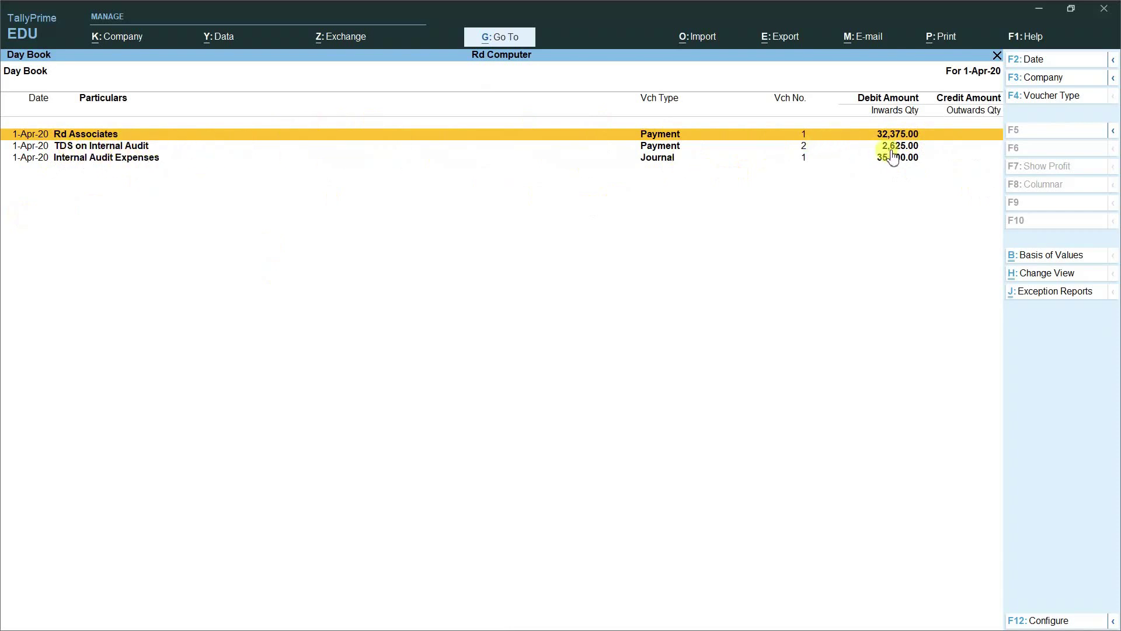
key("Escape")
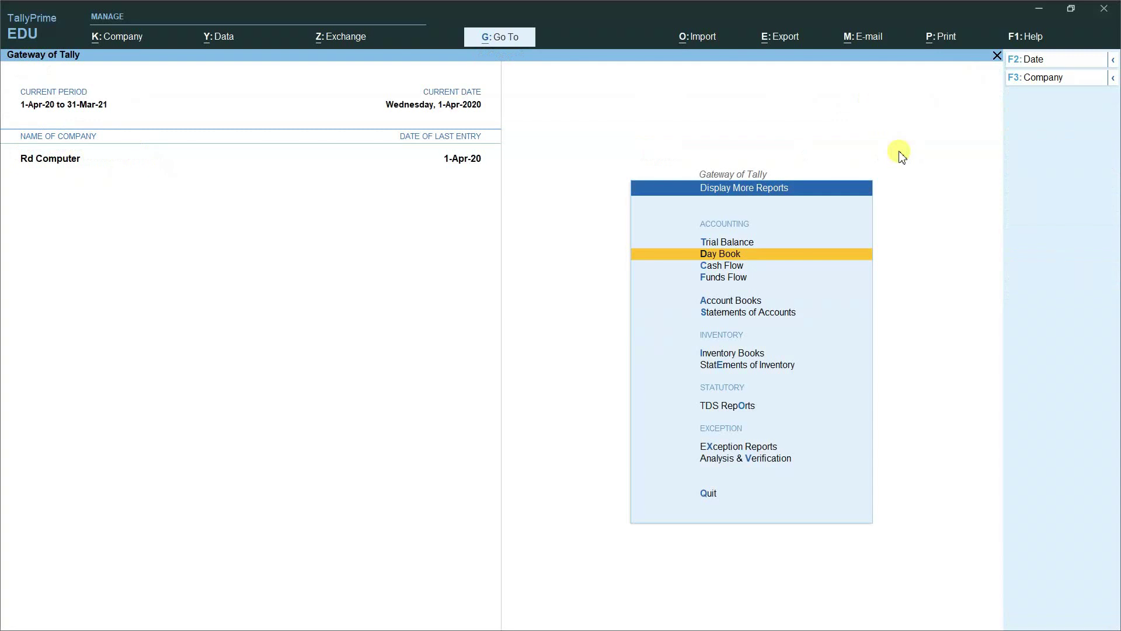